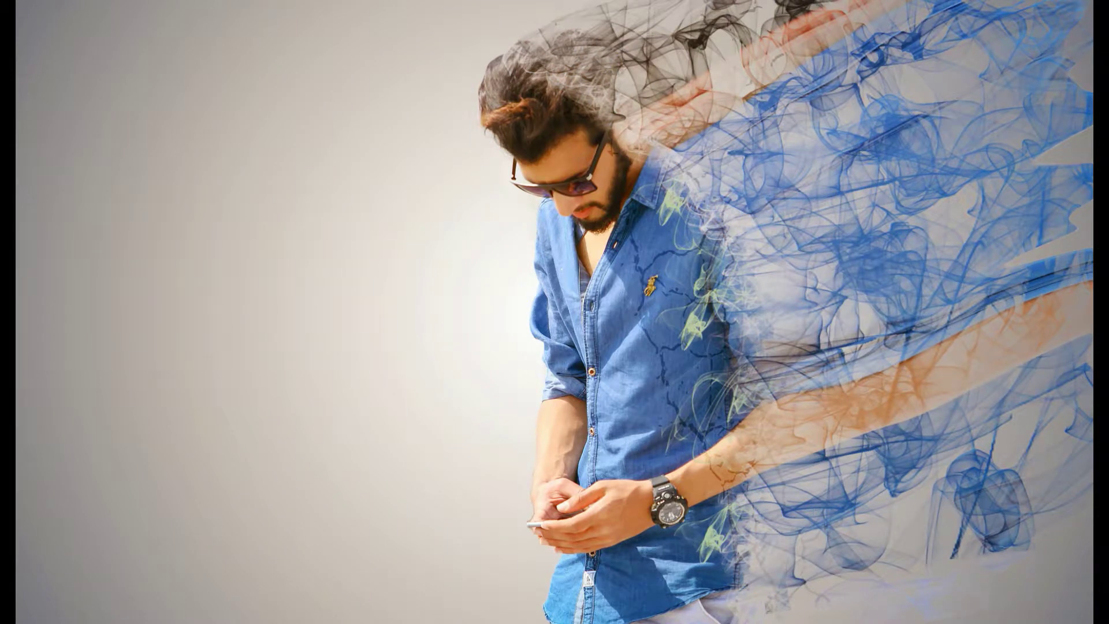
- Unlock Background as Layer 0 and Quick Select the man's outline
{"action": "double_click", "coordinate": [964, 372]}
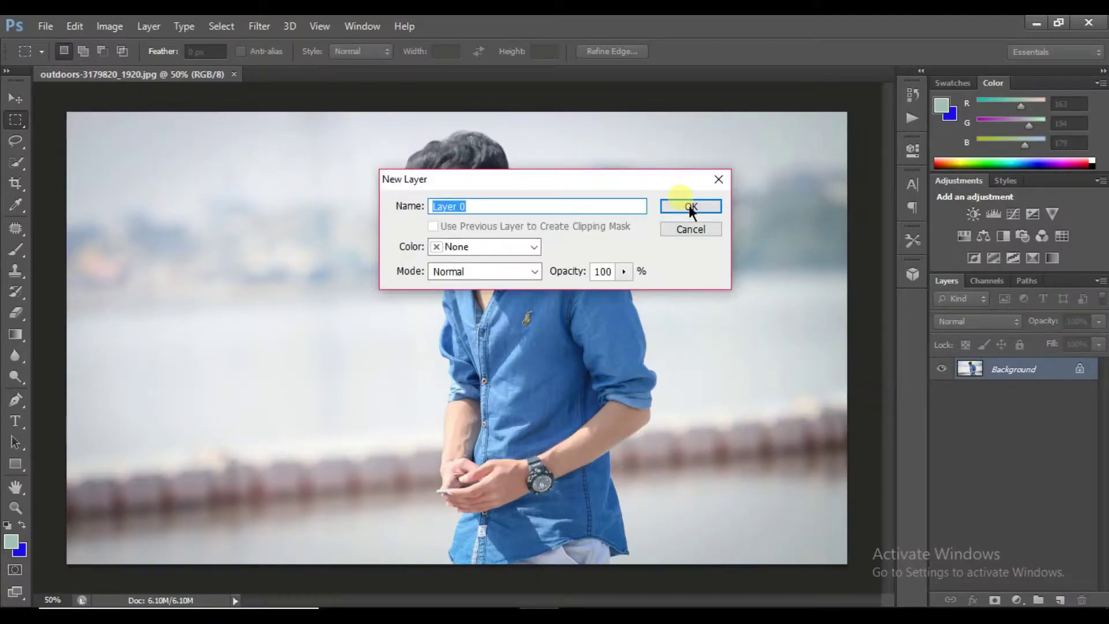
{"action": "left_click", "coordinate": [689, 206]}
{"action": "left_click", "coordinate": [16, 162]}
{"action": "mouse_move", "coordinate": [456, 186]}
{"action": "left_mouse_down"}
{"action": "mouse_move", "coordinate": [550, 556]}
{"action": "mouse_move", "coordinate": [525, 192]}
{"action": "left_mouse_up"}
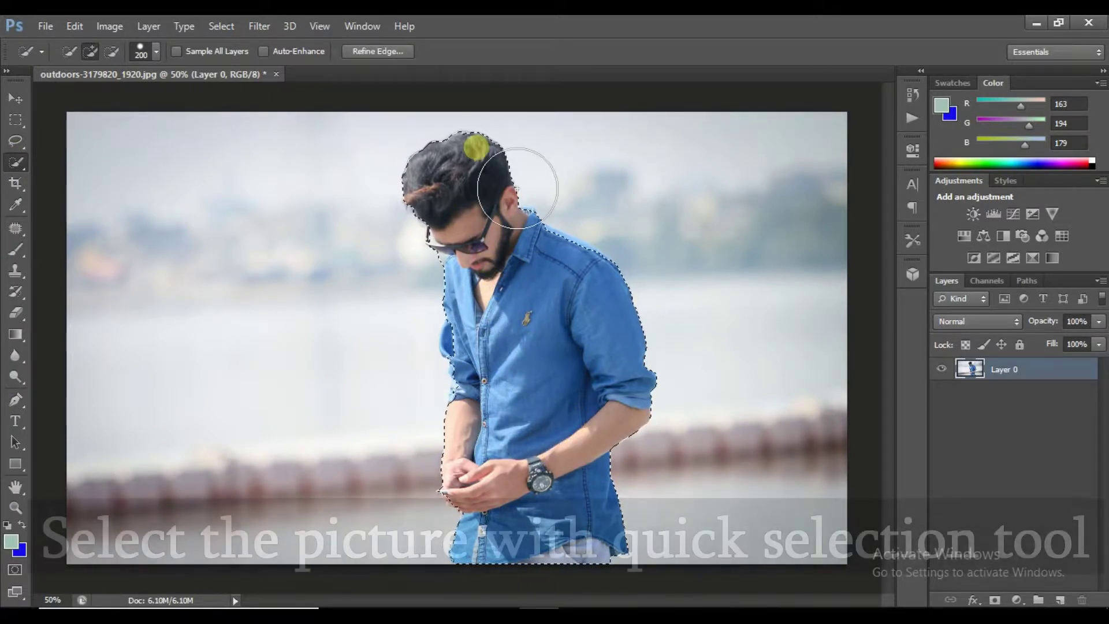
{"action": "key", "text": "ctrl+plus"}
{"action": "key", "text": "ctrl+plus"}
{"action": "left_click_drag", "start_coordinate": [888, 321], "coordinate": [888, 296]}
{"action": "mouse_move", "coordinate": [397, 421]}
{"action": "left_mouse_down"}
{"action": "mouse_move", "coordinate": [346, 346]}
{"action": "mouse_move", "coordinate": [367, 404]}
{"action": "left_mouse_up"}
- Trim background from the selection beside the face, collar, glasses arm and hairline
{"action": "left_click", "coordinate": [111, 51]}
{"action": "key", "text": "bracketleft"}
{"action": "key", "text": "bracketleft"}
{"action": "key", "text": "bracketleft"}
{"action": "mouse_move", "coordinate": [370, 263]}
{"action": "left_mouse_down"}
{"action": "mouse_move", "coordinate": [416, 378]}
{"action": "mouse_move", "coordinate": [426, 346]}
{"action": "mouse_move", "coordinate": [409, 335]}
{"action": "left_mouse_up"}
{"action": "left_click_drag", "start_coordinate": [392, 285], "coordinate": [393, 321]}
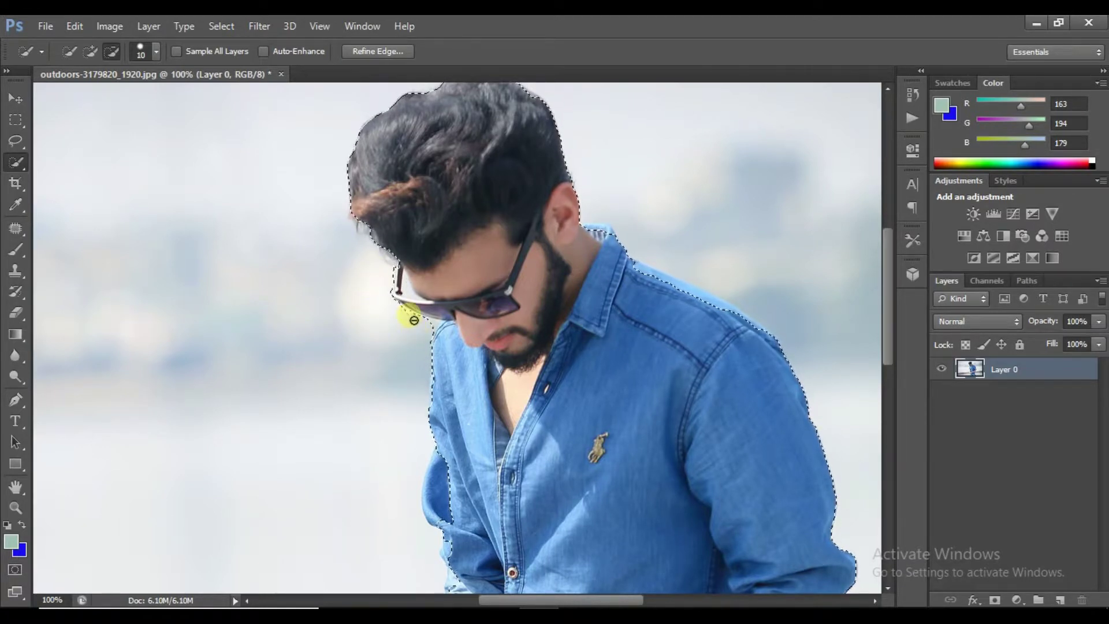
{"action": "right_click", "coordinate": [15, 140]}
{"action": "left_click", "coordinate": [63, 154]}
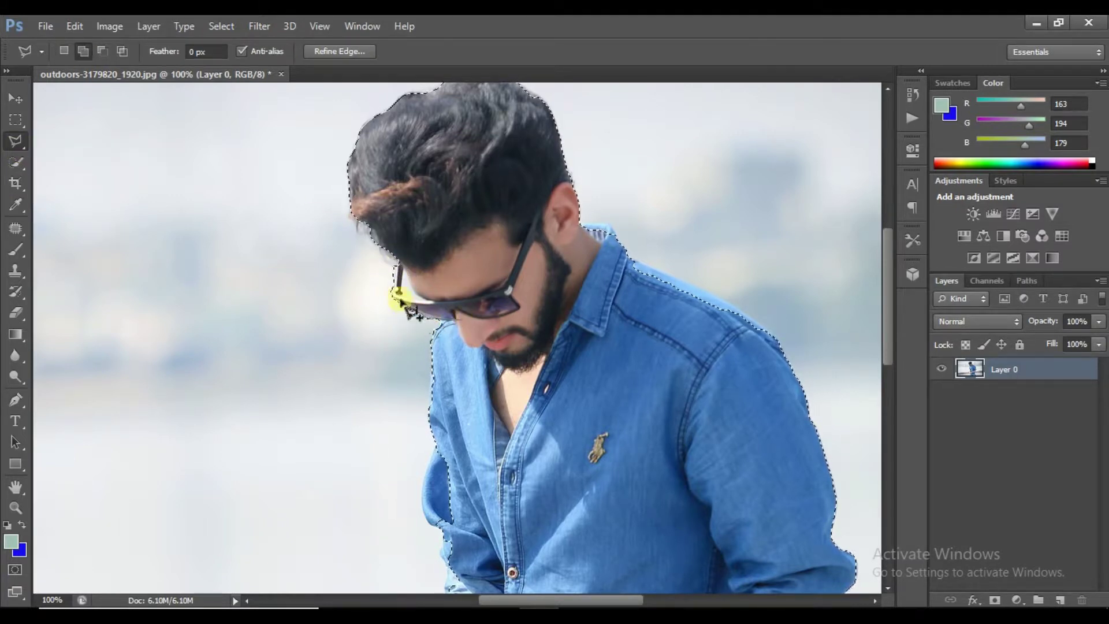
{"action": "scroll", "coordinate": [468, 325], "scroll_direction": "up", "scroll_amount": 1}
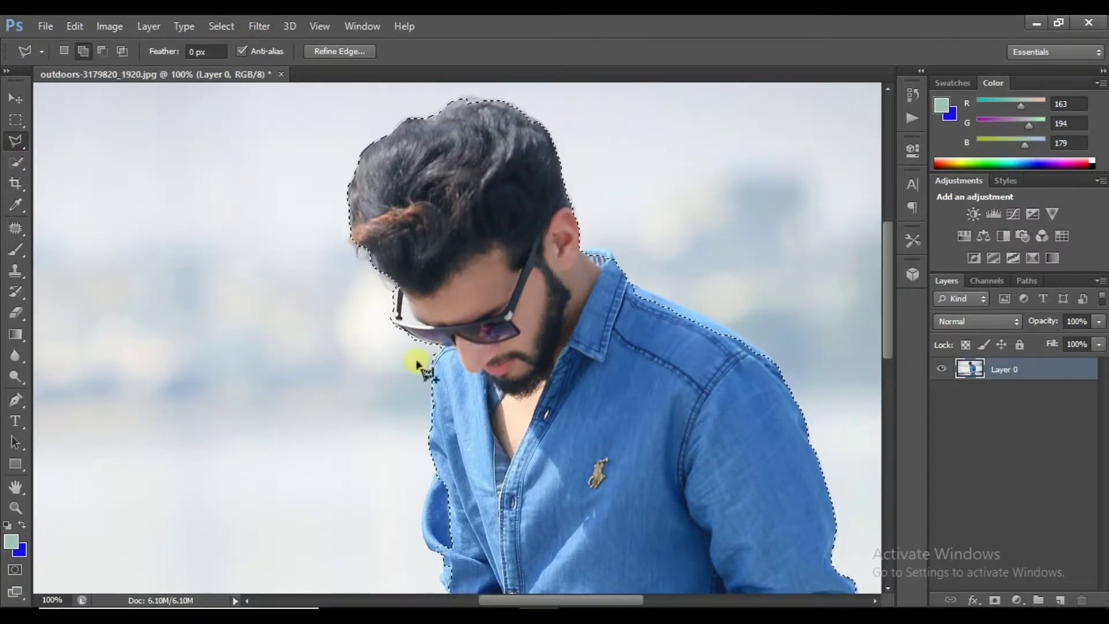
{"action": "left_click", "coordinate": [396, 289]}
- Refine Edge with the Overlay view, refining the edge beside the hair
{"action": "left_click", "coordinate": [340, 50]}
{"action": "left_click", "coordinate": [760, 124]}
{"action": "key", "text": "v"}
{"action": "left_click", "coordinate": [761, 123]}
{"action": "key", "text": "ctrl+minus"}
{"action": "left_click_drag", "start_coordinate": [543, 256], "coordinate": [555, 266]}
- Brush the refine radius over the left hair and shirt edges and output to Selection
{"action": "left_click_drag", "start_coordinate": [451, 194], "coordinate": [434, 314]}
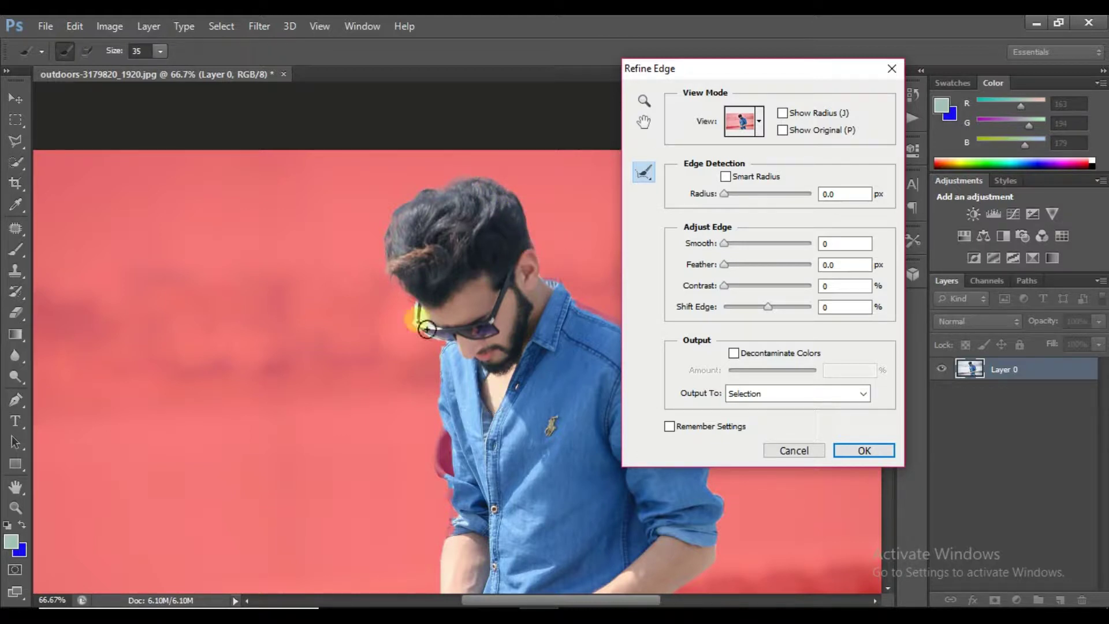
{"action": "left_click_drag", "start_coordinate": [453, 373], "coordinate": [463, 448]}
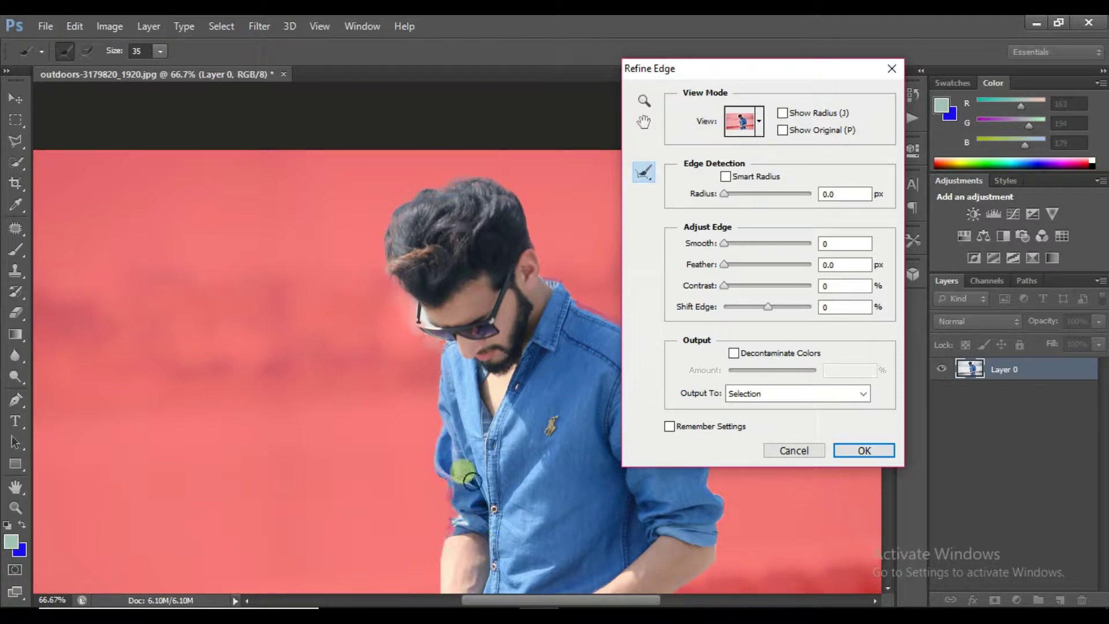
{"action": "key", "text": "ctrl+minus"}
{"action": "key", "text": "ctrl+minus"}
{"action": "left_click", "coordinate": [751, 393]}
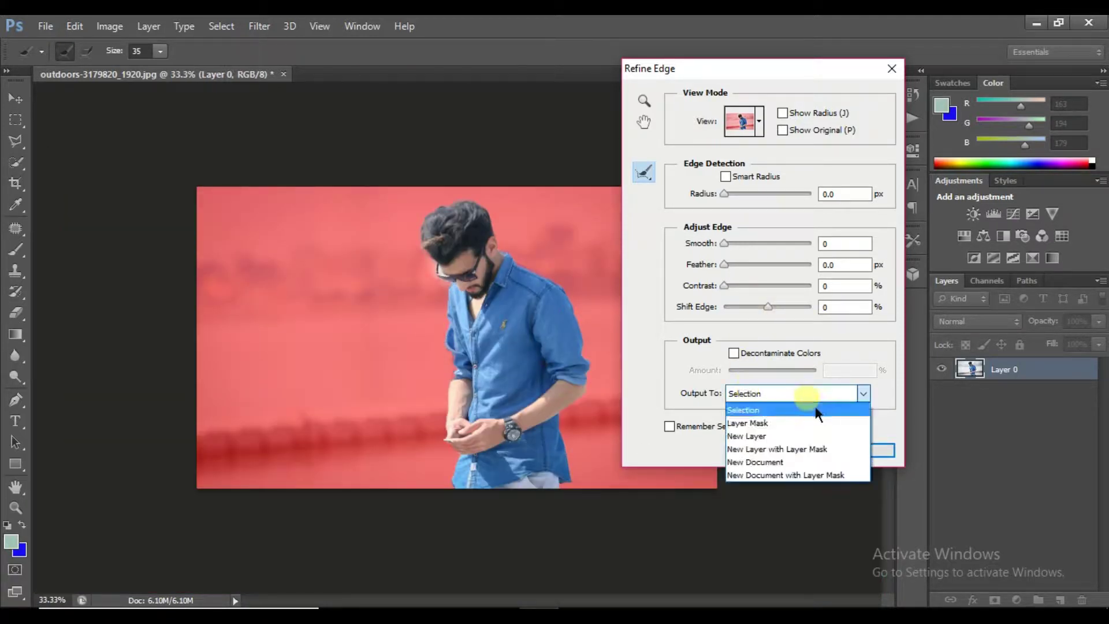
{"action": "left_click", "coordinate": [863, 450]}
{"action": "key", "text": "ctrl+plus"}
{"action": "key", "text": "ctrl+plus"}
{"action": "key", "text": "ctrl+plus"}
- Trim the selection tightly around the man's fingers with Quick Selection
{"action": "right_click", "coordinate": [15, 162]}
{"action": "left_click", "coordinate": [75, 158]}
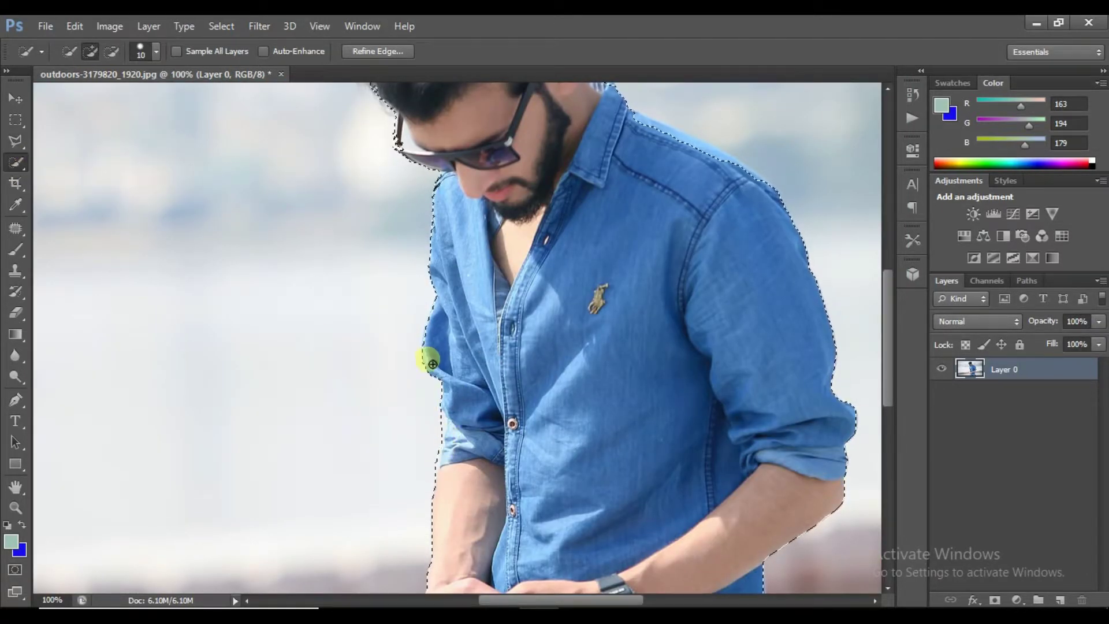
{"action": "key", "text": "ctrl+minus"}
{"action": "key", "text": "ctrl+minus"}
{"action": "key", "text": "ctrl+plus"}
{"action": "scroll", "coordinate": [483, 377], "scroll_direction": "down", "scroll_amount": 3}
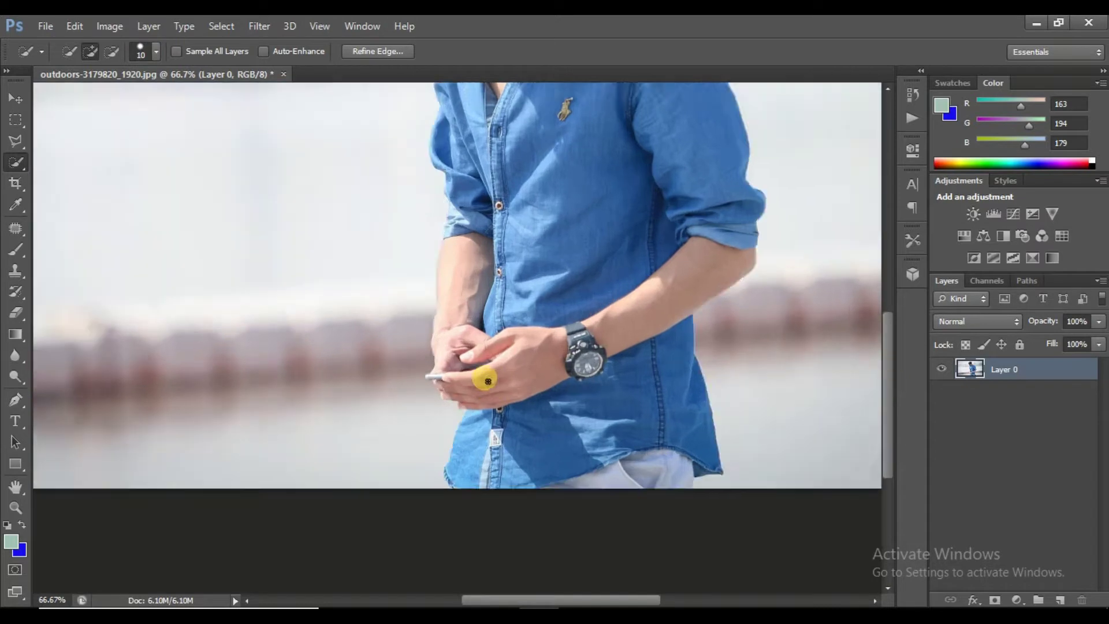
{"action": "key", "text": "ctrl+plus"}
{"action": "key", "text": "ctrl+plus"}
{"action": "left_click_drag", "start_coordinate": [397, 487], "coordinate": [436, 520]}
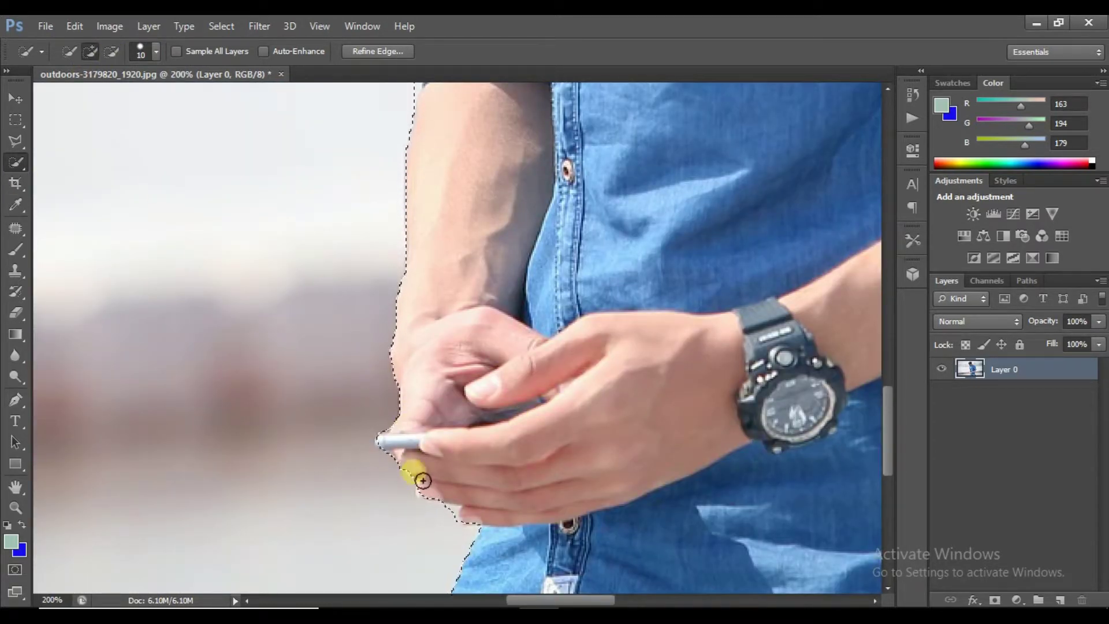
{"action": "key", "text": "ctrl+minus"}
{"action": "key", "text": "ctrl+minus"}
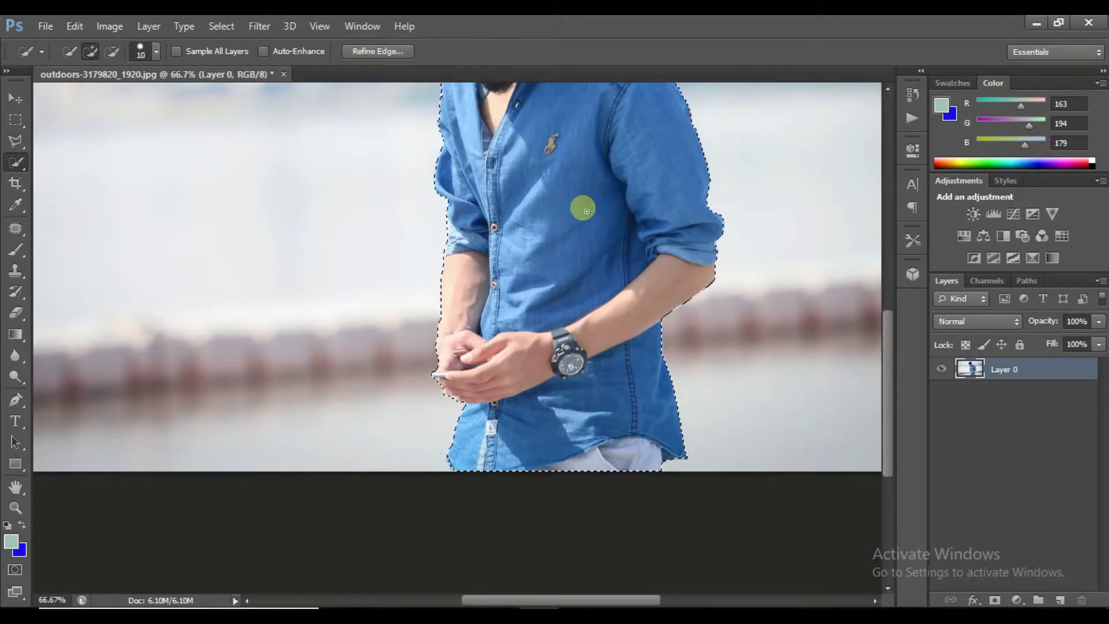
{"action": "key", "text": "ctrl+minus"}
- Copy the man to Layer 1 and Layer 1 copy, hiding Layer 0
{"action": "key", "text": "ctrl+j"}
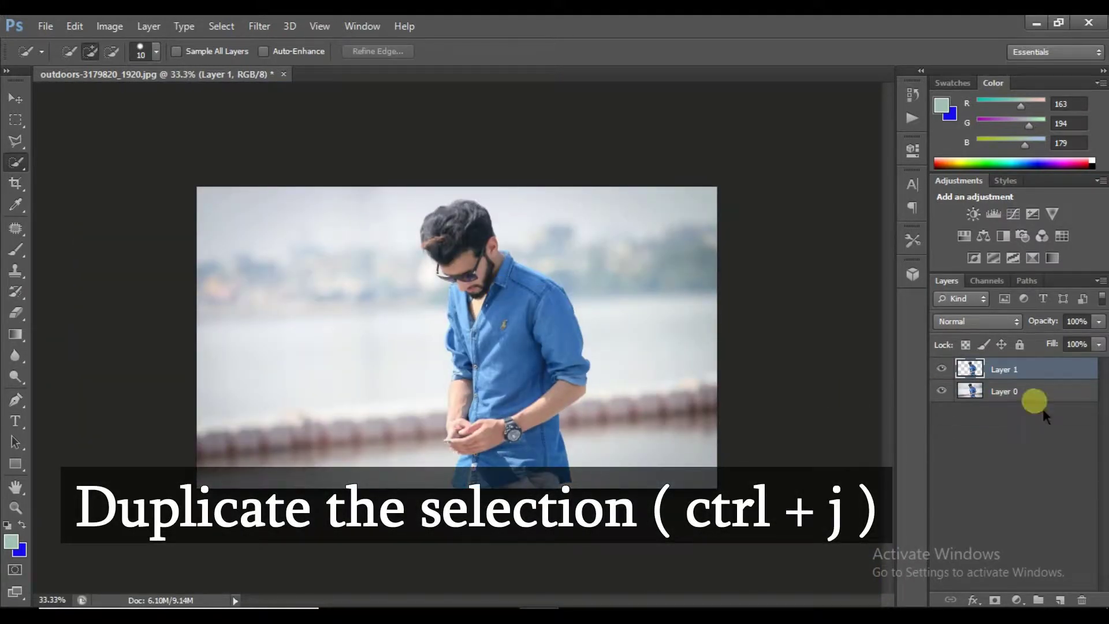
{"action": "key", "text": "ctrl+j"}
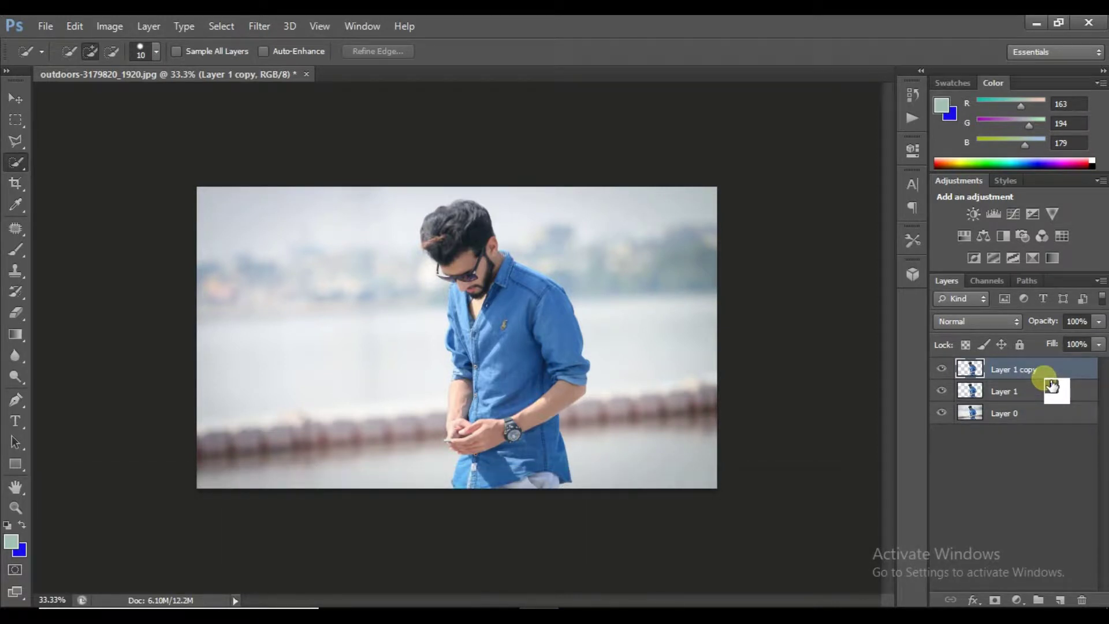
{"action": "left_click", "coordinate": [259, 26]}
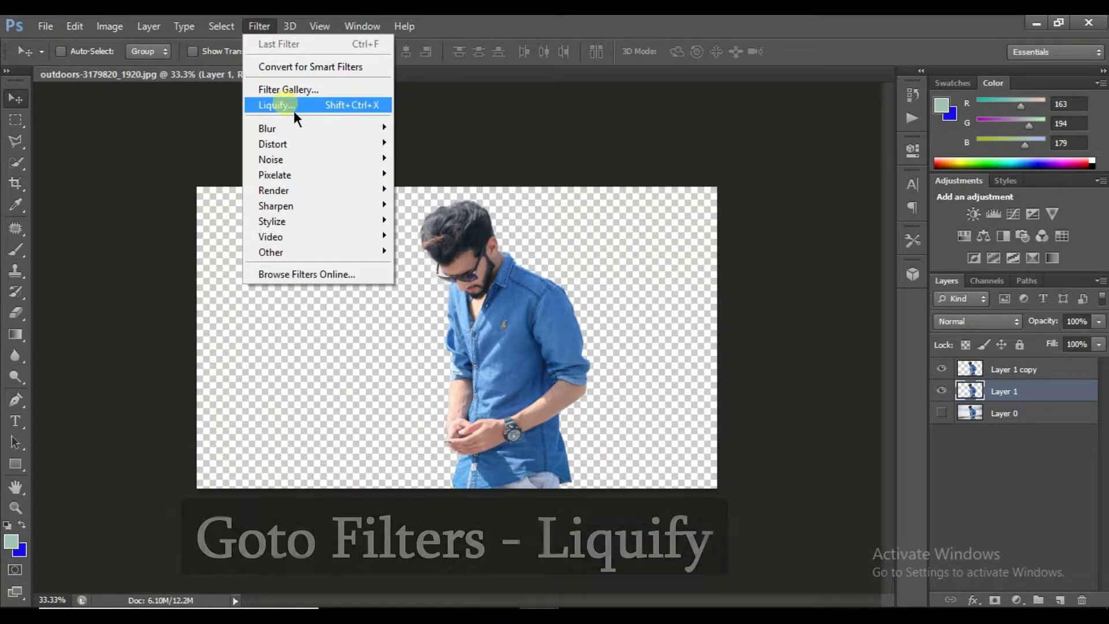
- Open Liquify in Advanced Mode with a 200 brush size
{"action": "left_click", "coordinate": [291, 105]}
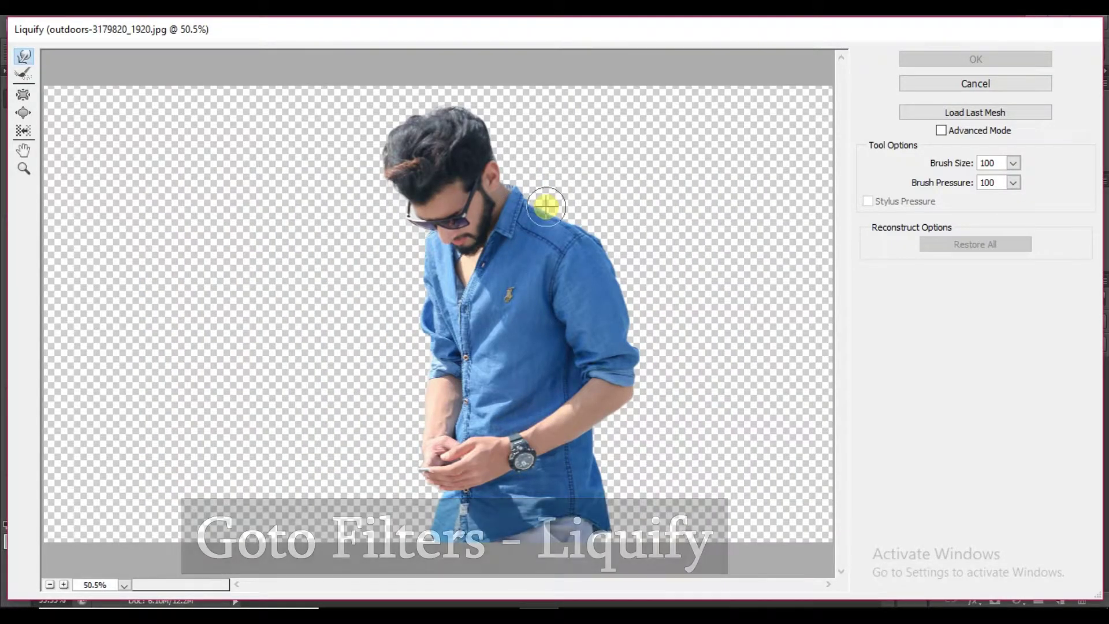
{"action": "left_click", "coordinate": [947, 138]}
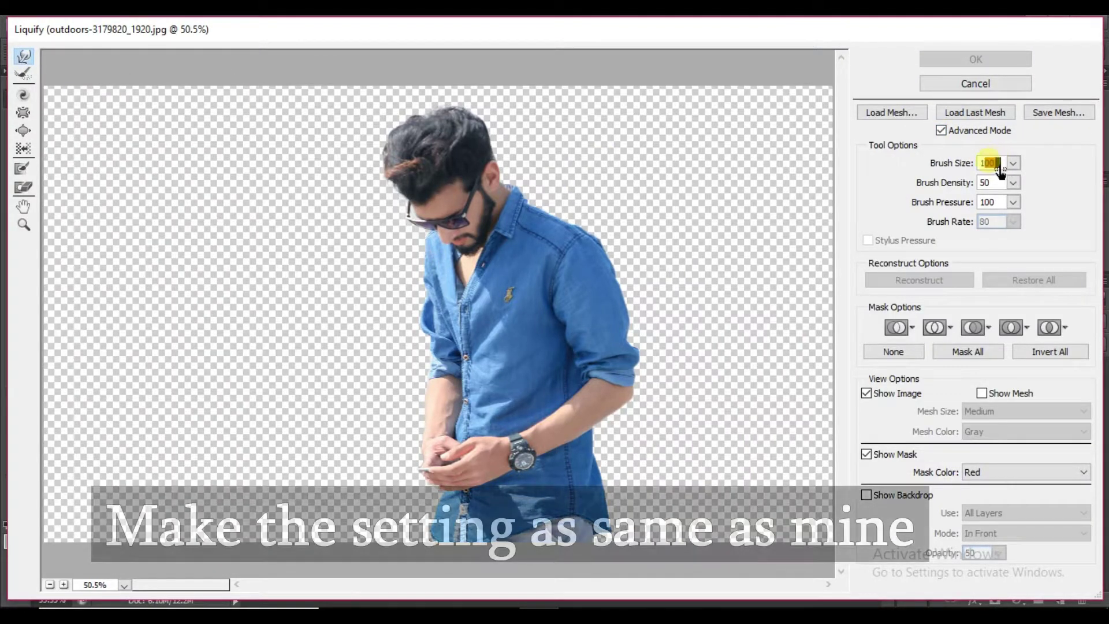
{"action": "type", "text": "400"}
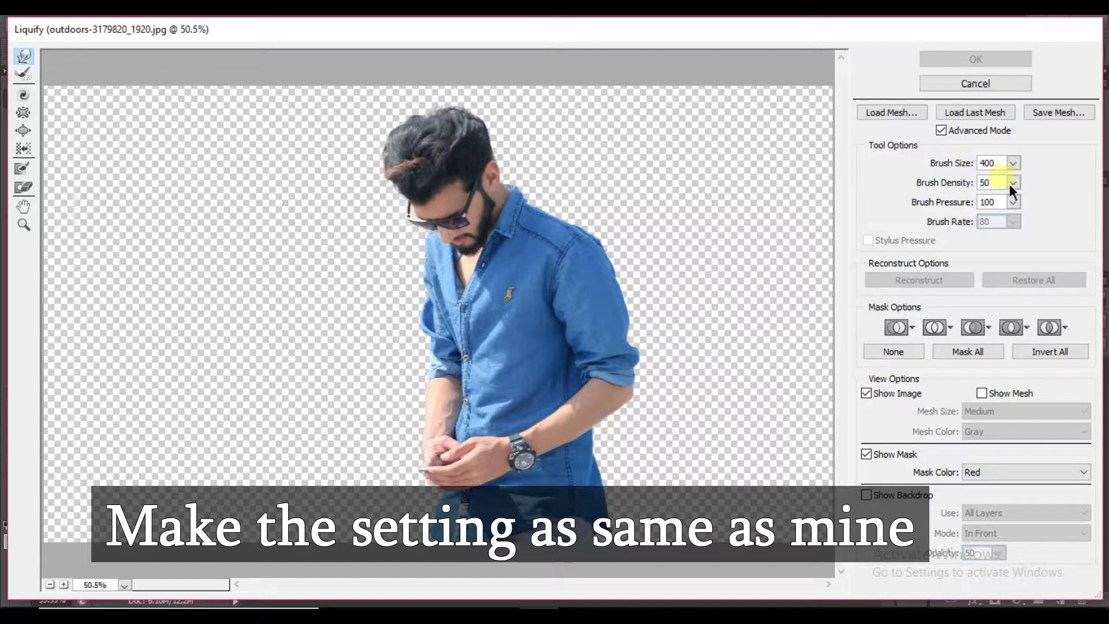
{"action": "key", "text": "Return"}
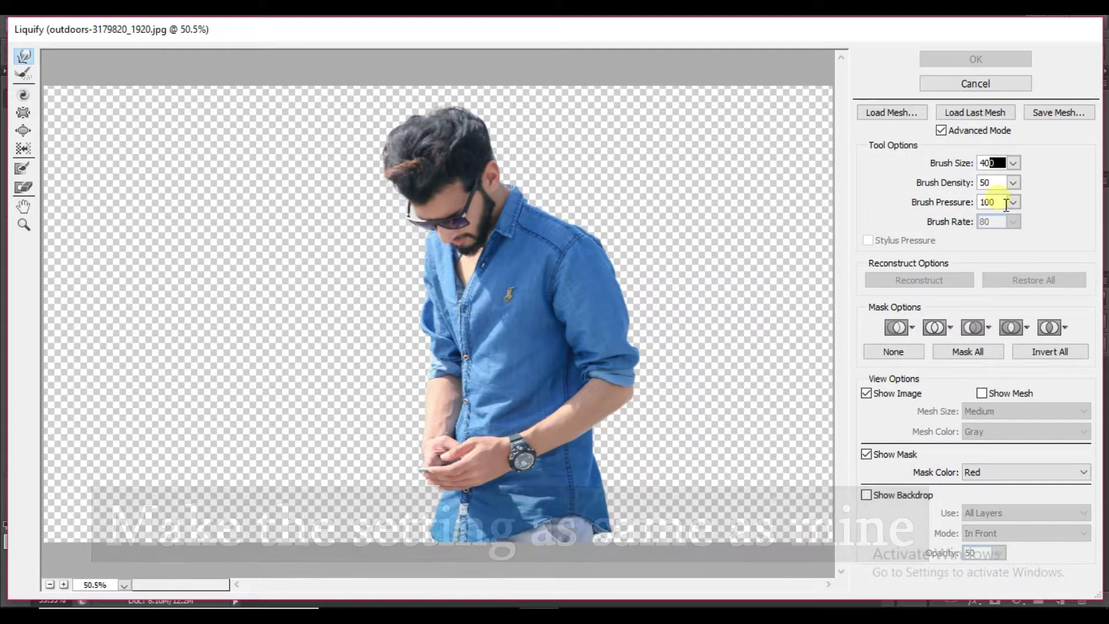
{"action": "type", "text": "200"}
- Forward Warp the hair, face, shirt and forearm into long rightward streaks and apply
{"action": "mouse_move", "coordinate": [471, 105]}
{"action": "left_mouse_down"}
{"action": "mouse_move", "coordinate": [443, 114]}
{"action": "mouse_move", "coordinate": [461, 94]}
{"action": "mouse_move", "coordinate": [532, 81]}
{"action": "left_mouse_up"}
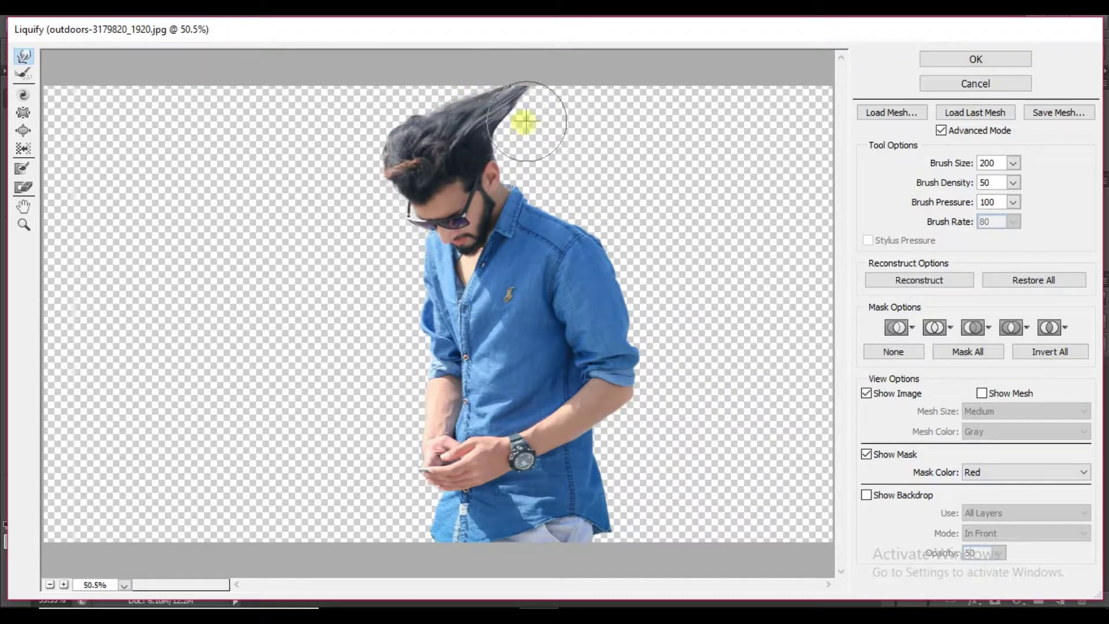
{"action": "mouse_move", "coordinate": [485, 159]}
{"action": "left_mouse_down"}
{"action": "mouse_move", "coordinate": [511, 119]}
{"action": "mouse_move", "coordinate": [768, 25]}
{"action": "left_mouse_up"}
{"action": "left_click_drag", "start_coordinate": [594, 160], "coordinate": [703, 70]}
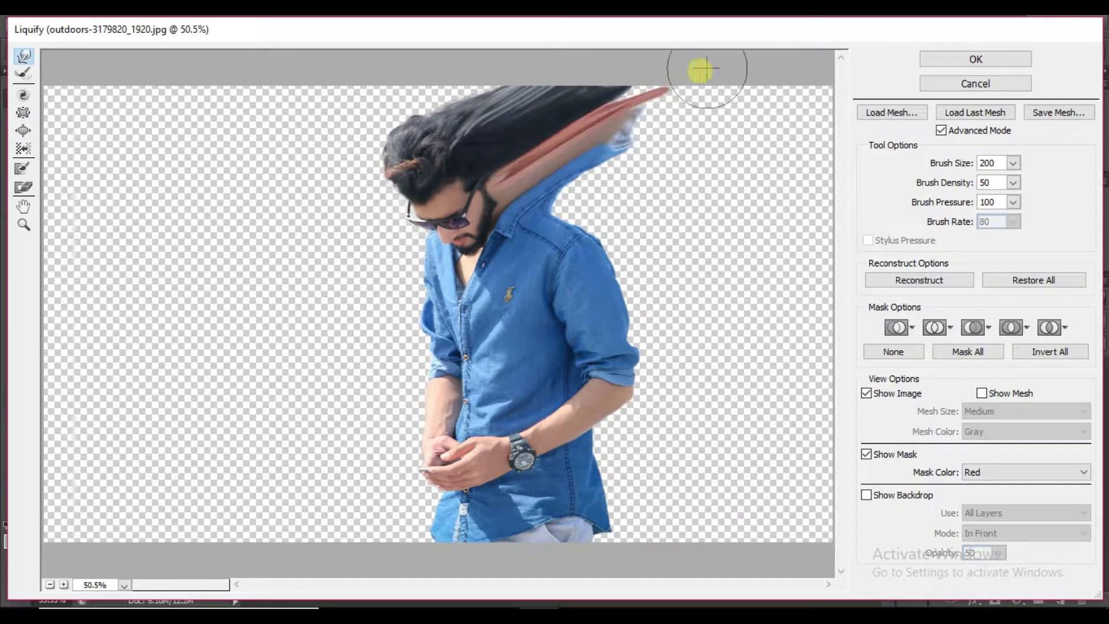
{"action": "left_click_drag", "start_coordinate": [554, 193], "coordinate": [577, 119]}
{"action": "left_click_drag", "start_coordinate": [636, 191], "coordinate": [758, 139]}
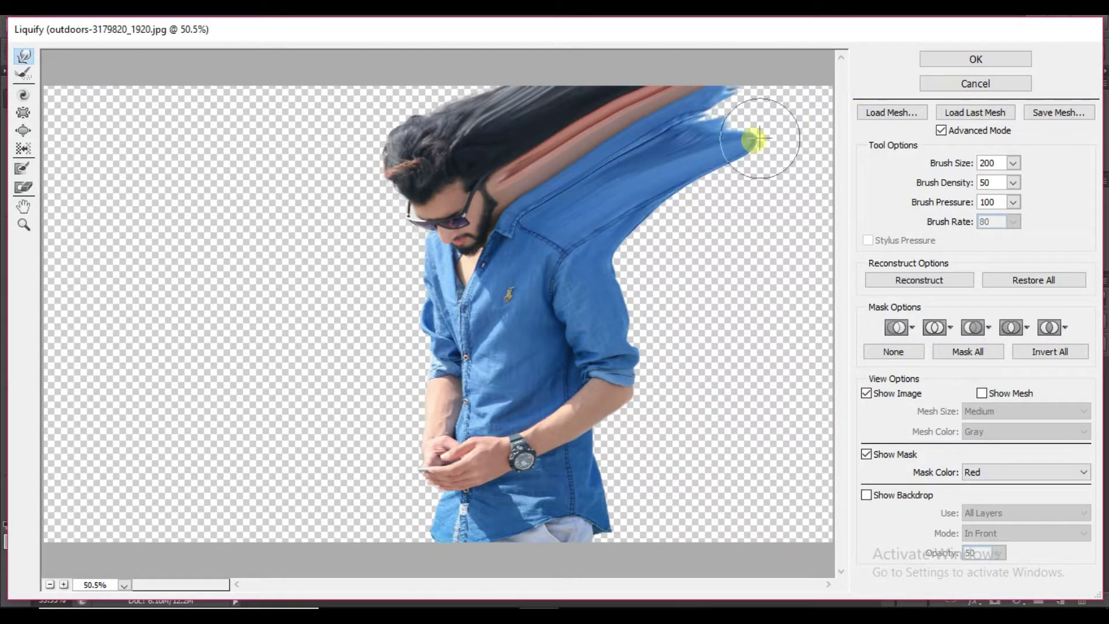
{"action": "left_click_drag", "start_coordinate": [584, 265], "coordinate": [704, 191]}
{"action": "left_click_drag", "start_coordinate": [596, 312], "coordinate": [780, 185]}
{"action": "left_click_drag", "start_coordinate": [572, 346], "coordinate": [777, 300]}
{"action": "mouse_move", "coordinate": [590, 416]}
{"action": "left_mouse_down"}
{"action": "mouse_move", "coordinate": [687, 375]}
{"action": "mouse_move", "coordinate": [670, 265]}
{"action": "mouse_move", "coordinate": [710, 136]}
{"action": "mouse_move", "coordinate": [743, 173]}
{"action": "mouse_move", "coordinate": [765, 335]}
{"action": "mouse_move", "coordinate": [626, 428]}
{"action": "mouse_move", "coordinate": [797, 371]}
{"action": "mouse_move", "coordinate": [560, 512]}
{"action": "mouse_move", "coordinate": [664, 520]}
{"action": "mouse_move", "coordinate": [817, 396]}
{"action": "mouse_move", "coordinate": [755, 376]}
{"action": "mouse_move", "coordinate": [759, 452]}
{"action": "mouse_move", "coordinate": [673, 540]}
{"action": "left_mouse_up"}
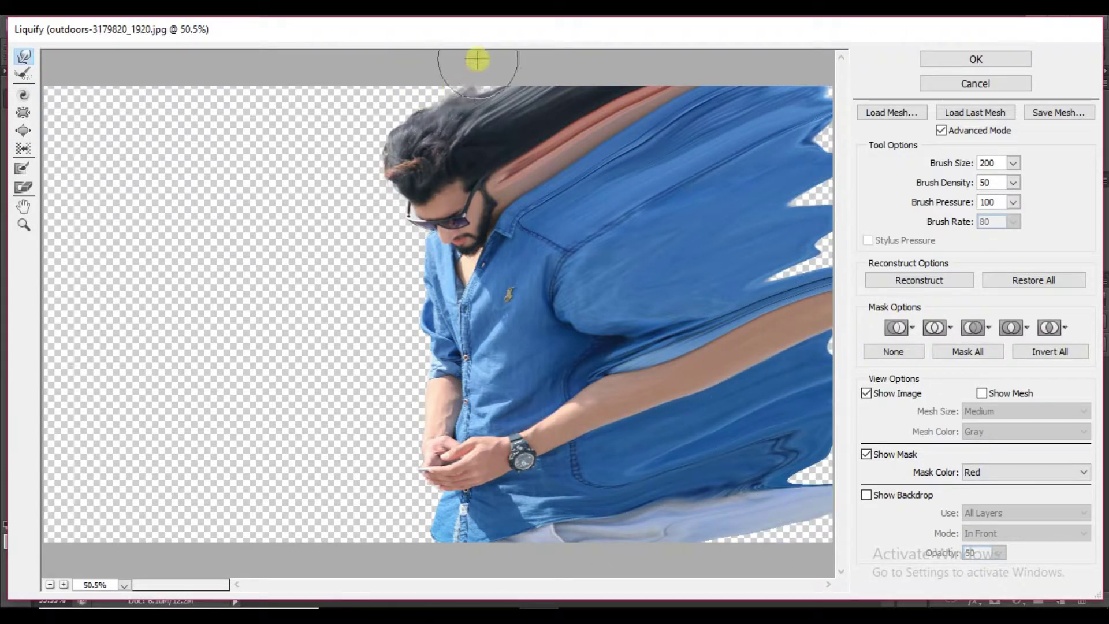
{"action": "left_click_drag", "start_coordinate": [477, 59], "coordinate": [685, 144]}
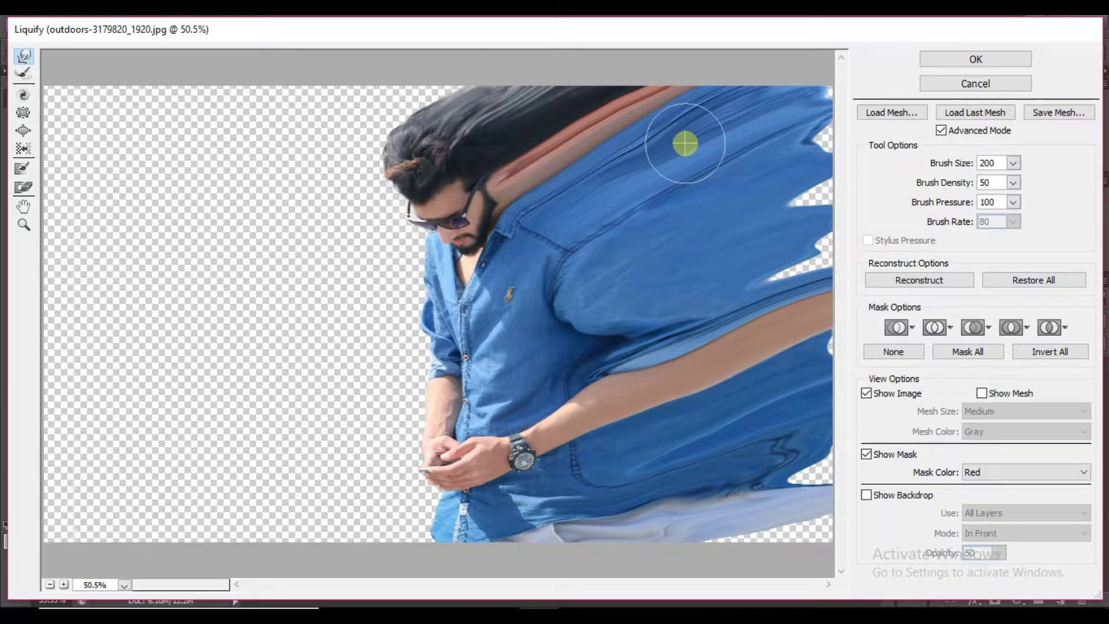
{"action": "left_click", "coordinate": [943, 61]}
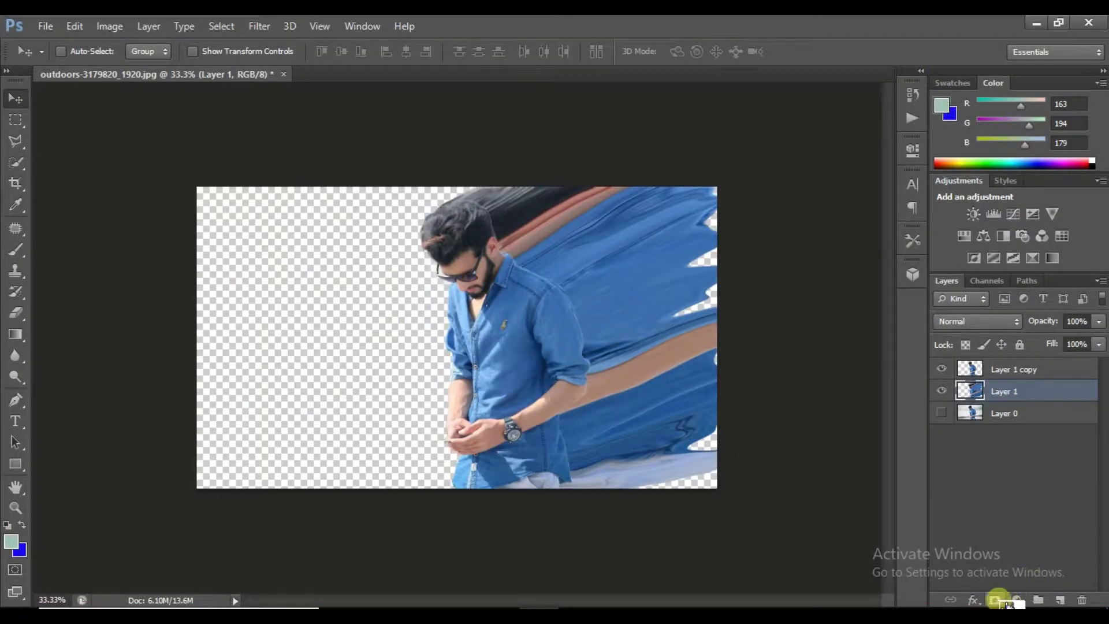
- Add masks to Layer 1 and Layer 1 copy, inverting Layer 1's mask to black
{"action": "left_click", "coordinate": [995, 600]}
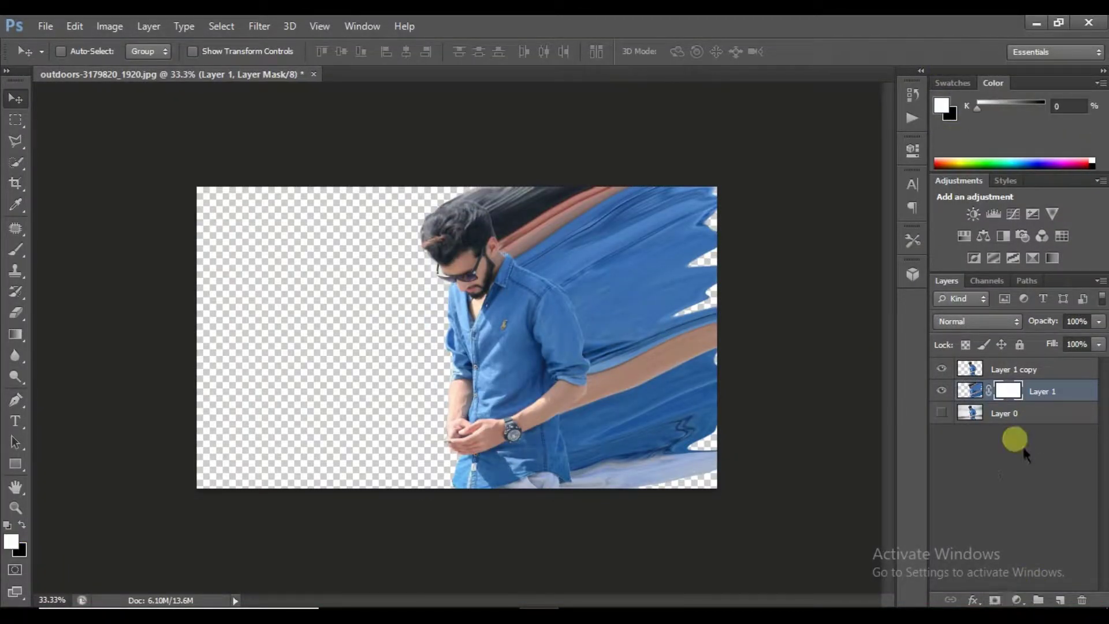
{"action": "key", "text": "ctrl+i"}
{"action": "left_click_drag", "start_coordinate": [1008, 390], "coordinate": [1031, 373]}
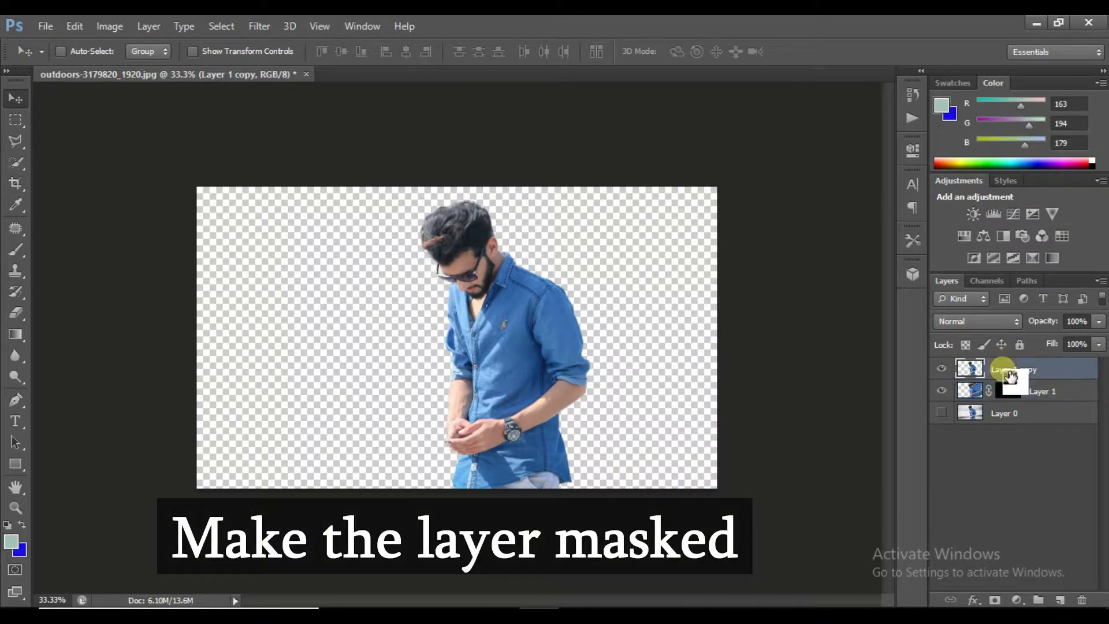
{"action": "left_click", "coordinate": [1002, 601]}
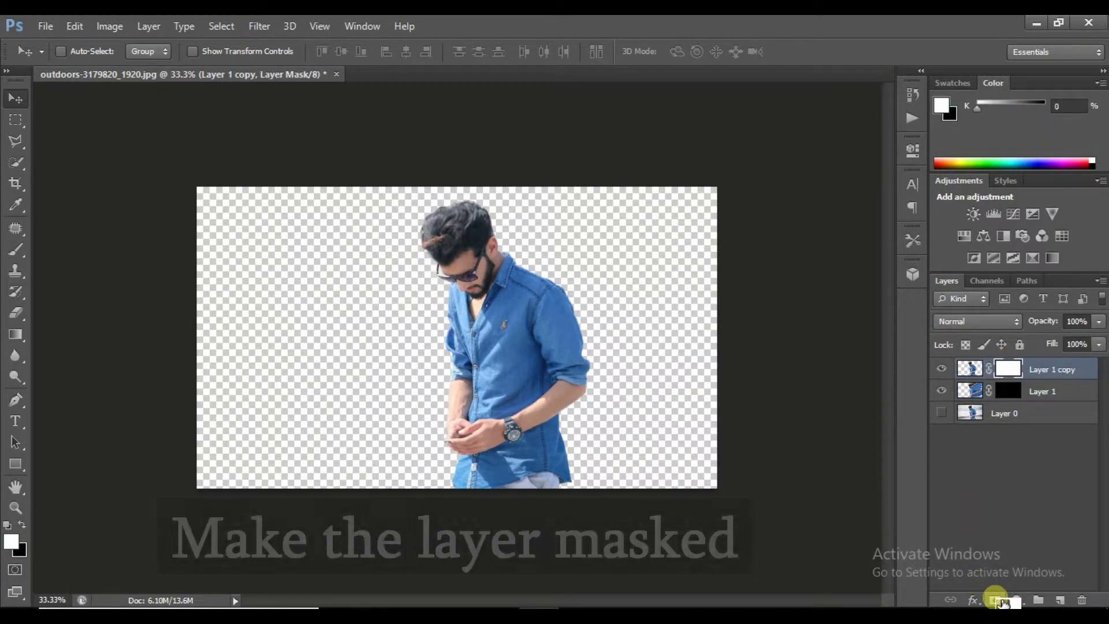
- Keep the original photo layer hidden and bring up the new fill layer list
{"action": "left_click", "coordinate": [1002, 413]}
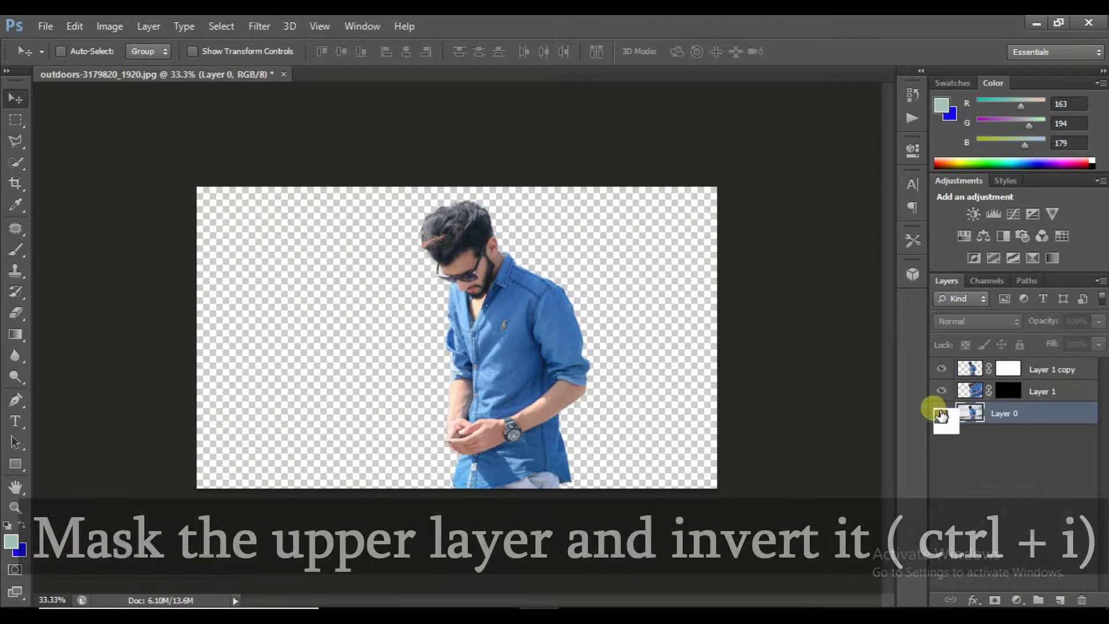
{"action": "left_click", "coordinate": [942, 412]}
{"action": "left_click", "coordinate": [941, 413]}
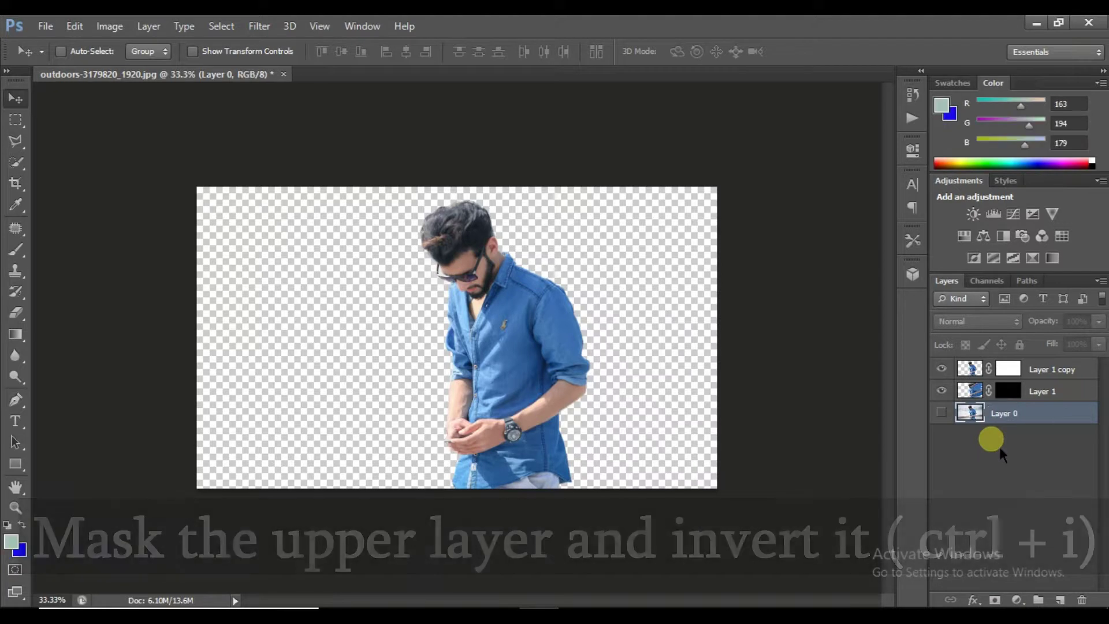
{"action": "left_click", "coordinate": [1016, 600]}
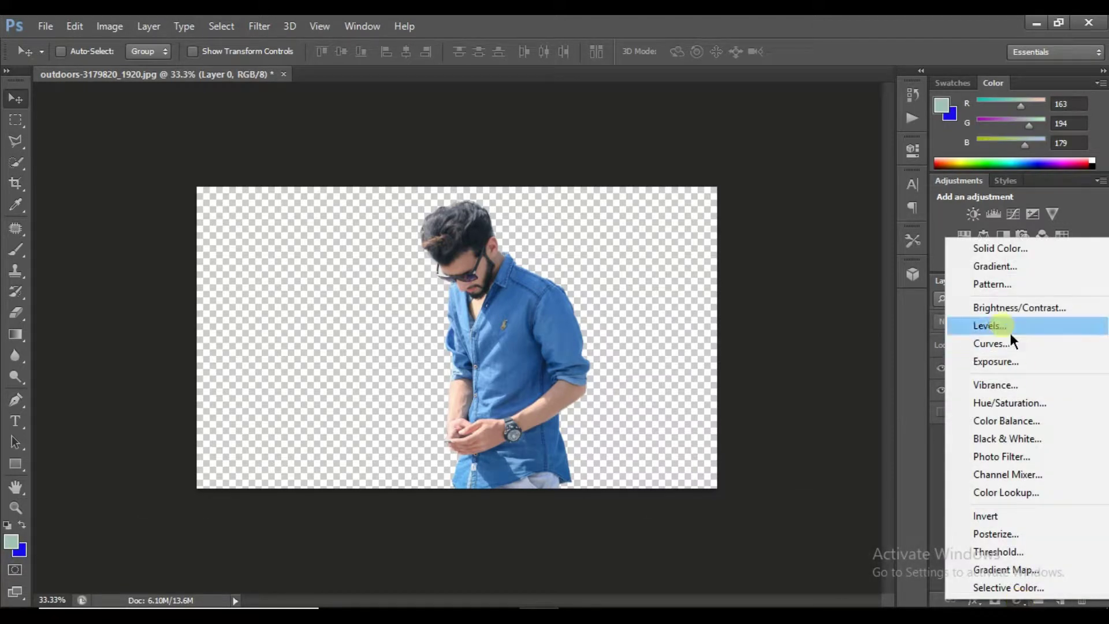
- Add a Gradient fill layer and set its left colour stop to dark navy
{"action": "left_click", "coordinate": [1001, 269]}
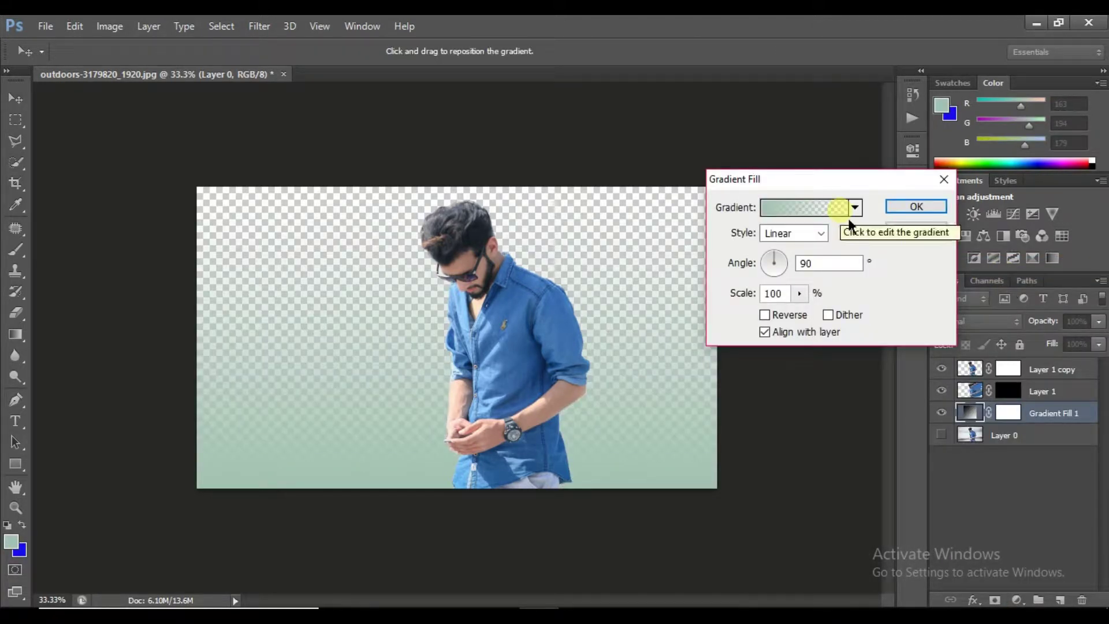
{"action": "left_click", "coordinate": [829, 208]}
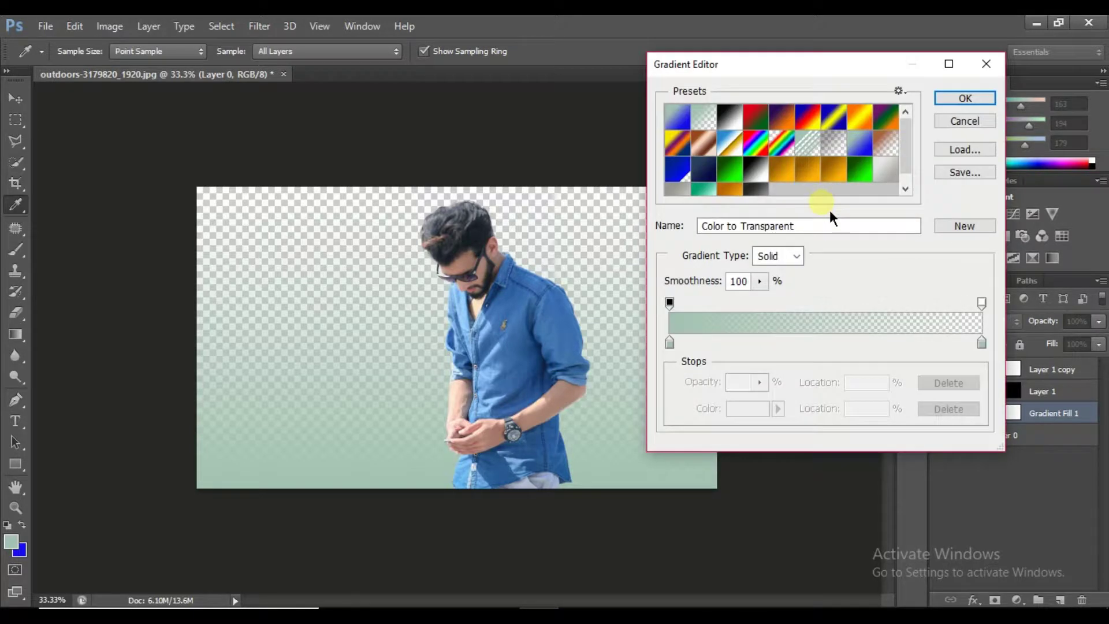
{"action": "left_click", "coordinate": [670, 343]}
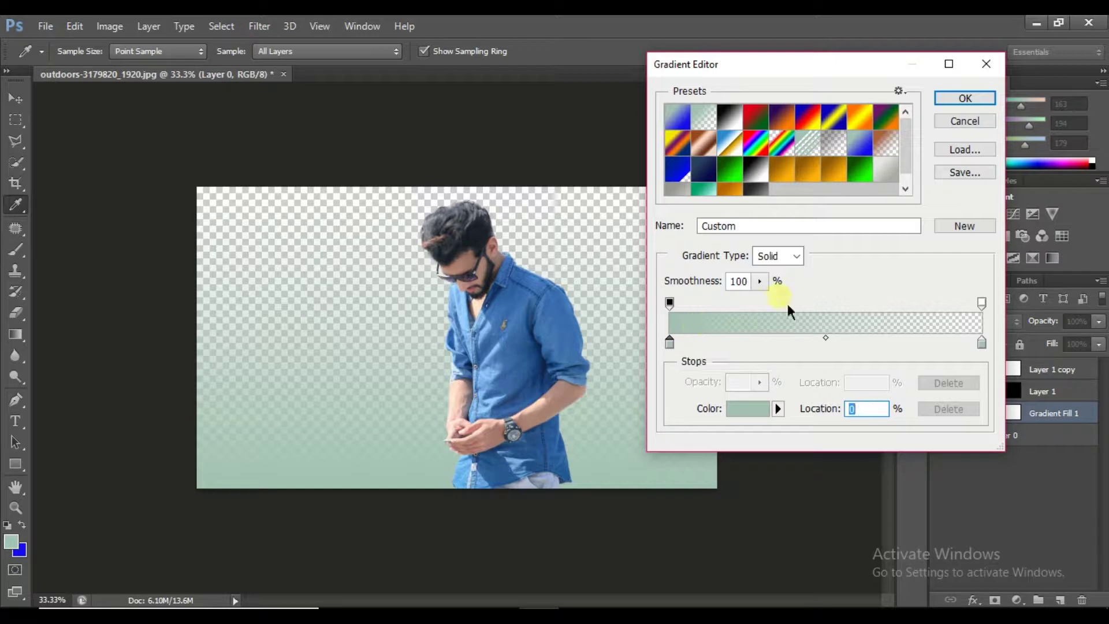
{"action": "left_click", "coordinate": [751, 409]}
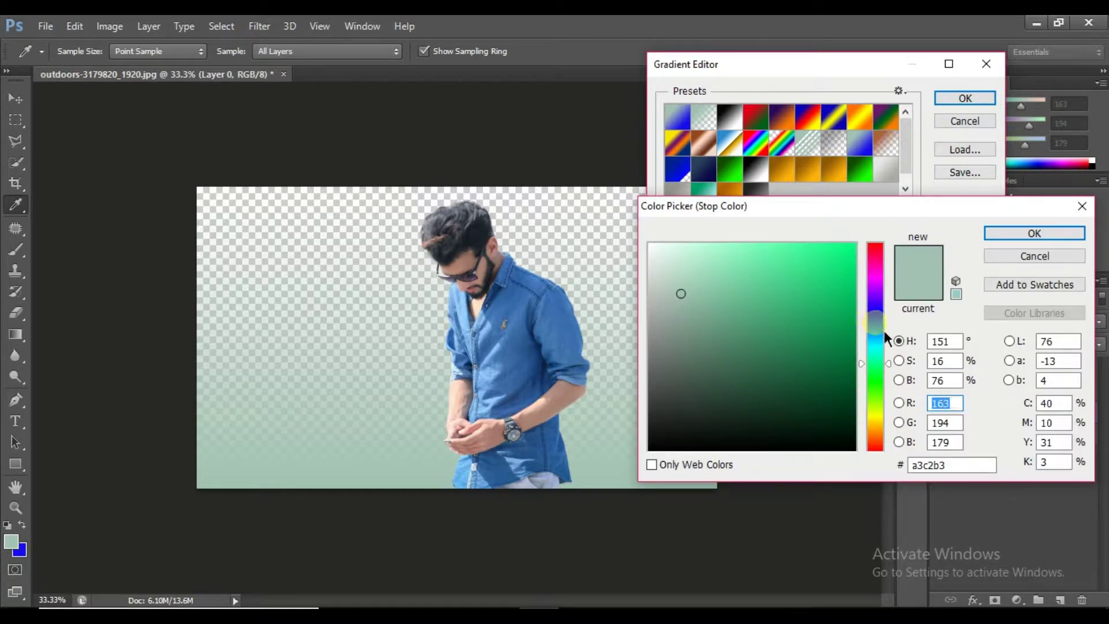
{"action": "left_click", "coordinate": [876, 322]}
{"action": "left_click", "coordinate": [768, 399]}
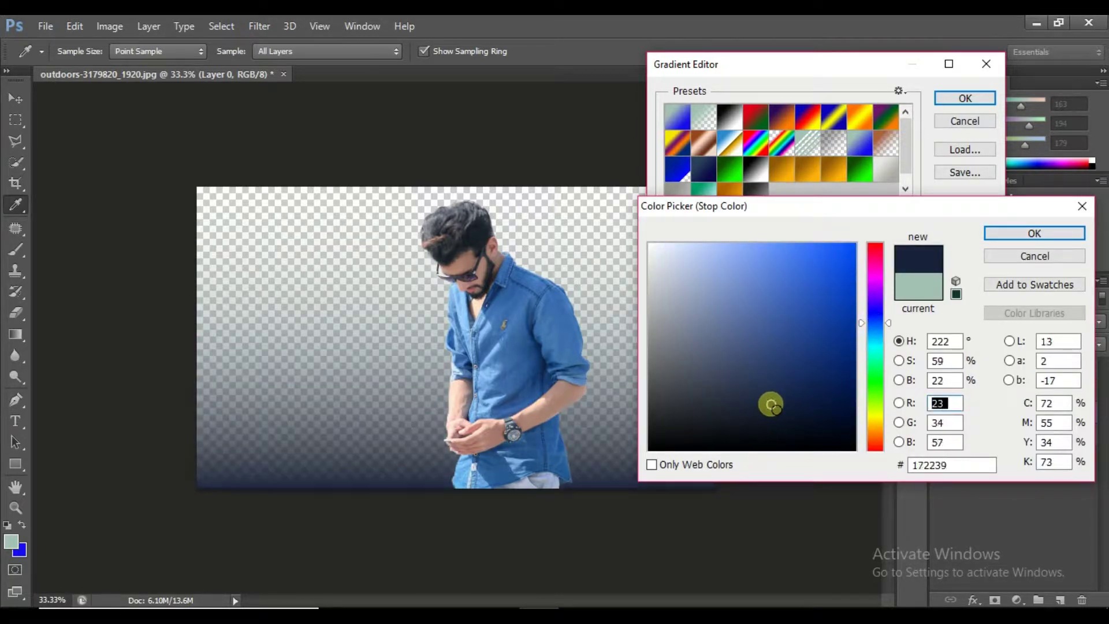
{"action": "left_click", "coordinate": [1000, 234]}
- Set the right colour stop to white and nudge the midpoint slightly right
{"action": "left_click", "coordinate": [982, 343]}
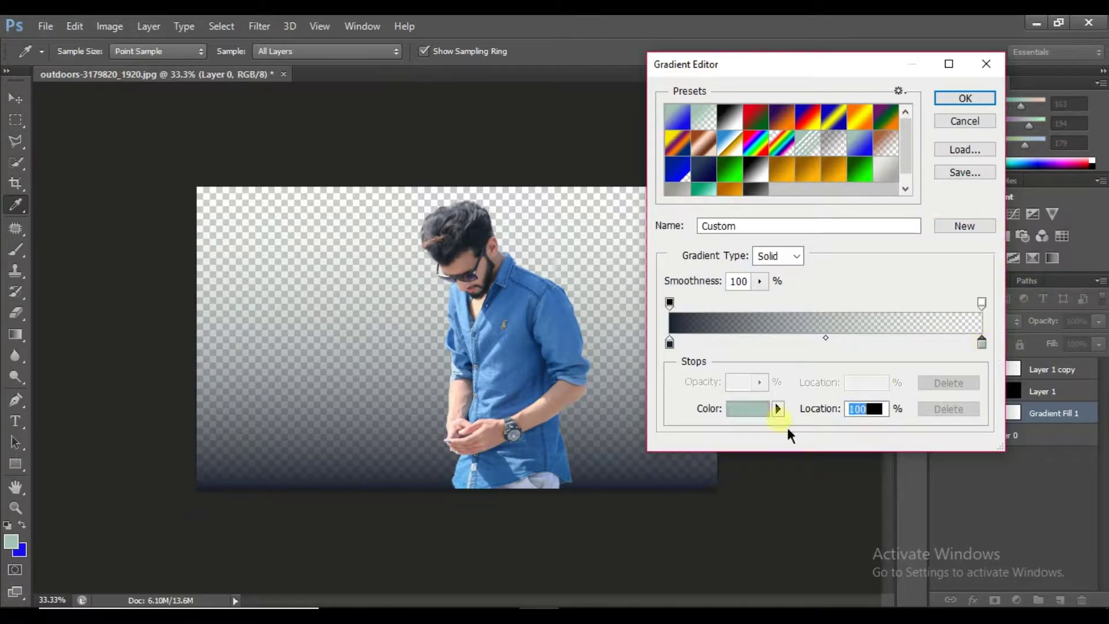
{"action": "left_click", "coordinate": [760, 415]}
{"action": "left_click", "coordinate": [650, 244]}
{"action": "left_click", "coordinate": [1002, 233]}
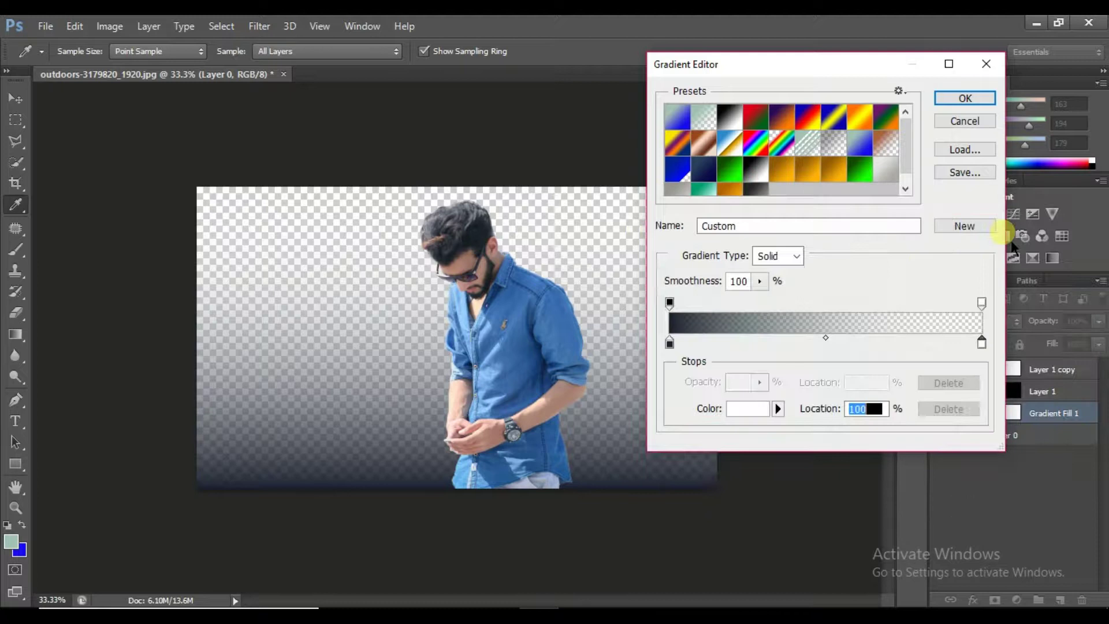
{"action": "left_click", "coordinate": [983, 304]}
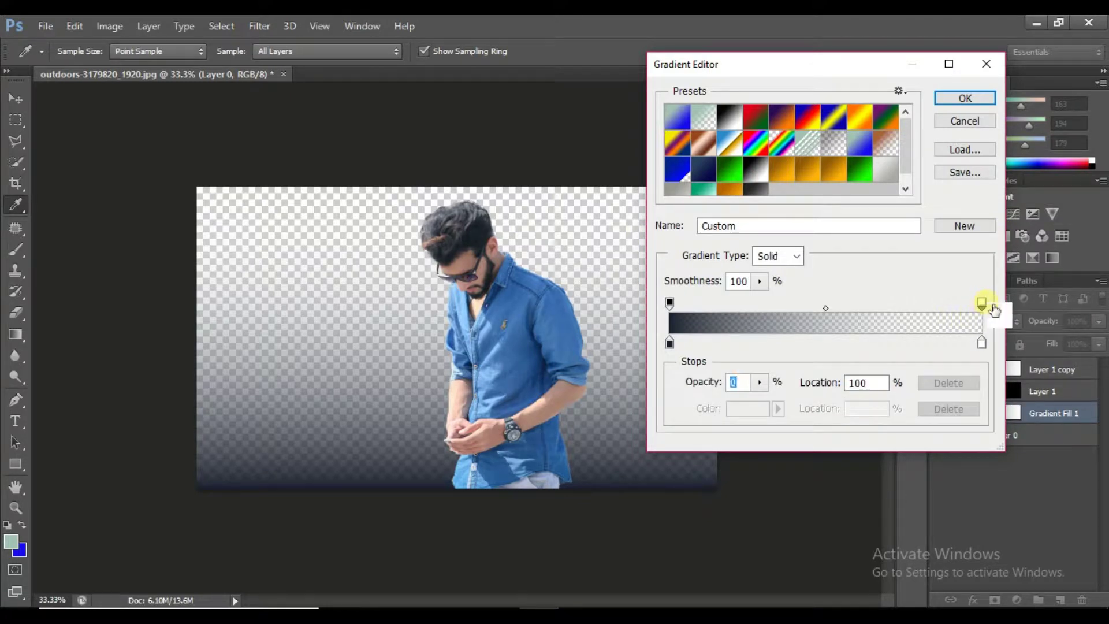
{"action": "left_click_drag", "start_coordinate": [832, 313], "coordinate": [839, 338]}
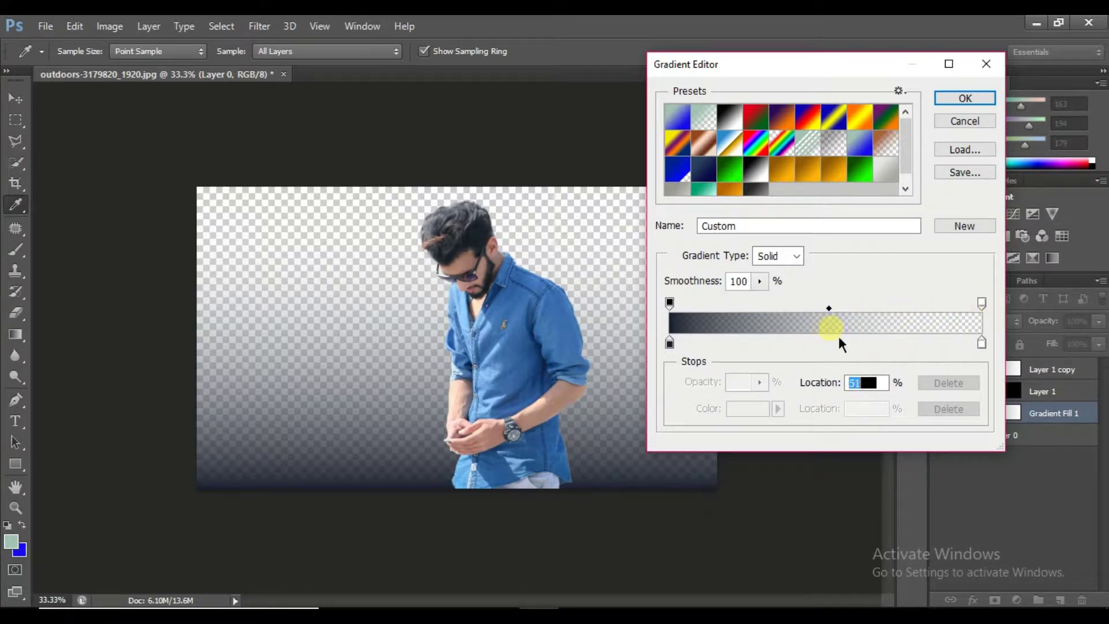
{"action": "left_click", "coordinate": [670, 343]}
{"action": "left_click", "coordinate": [982, 343]}
- Set both gradient opacity stops to 100% and accept the navy-to-white gradient
{"action": "left_click", "coordinate": [981, 303]}
{"action": "left_click", "coordinate": [669, 301]}
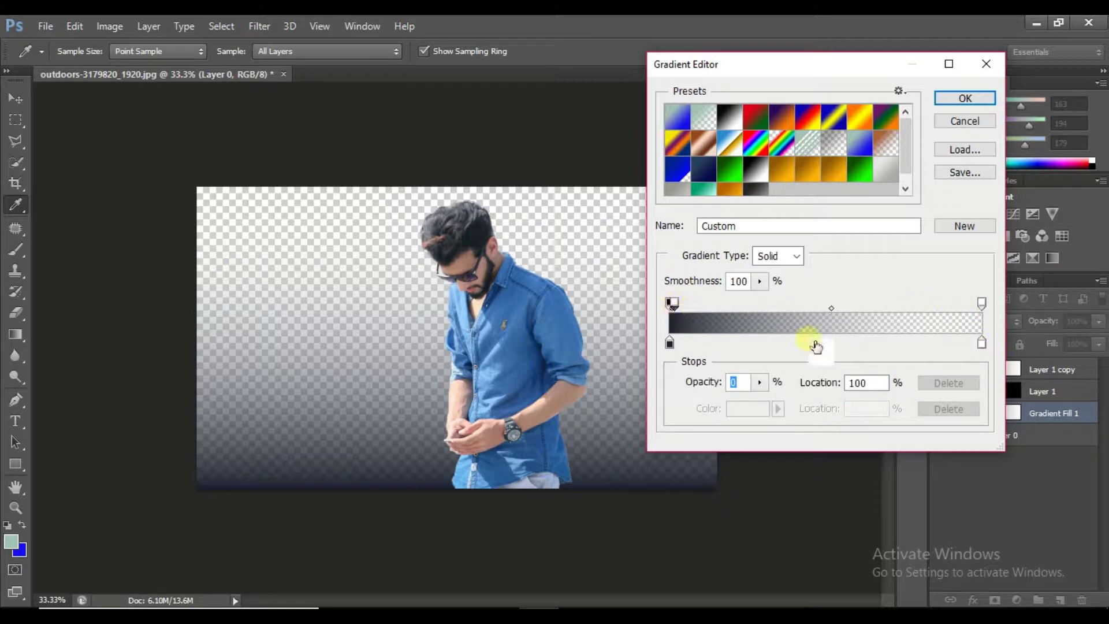
{"action": "type", "text": "100"}
{"action": "left_click", "coordinate": [982, 343]}
{"action": "left_click", "coordinate": [982, 303]}
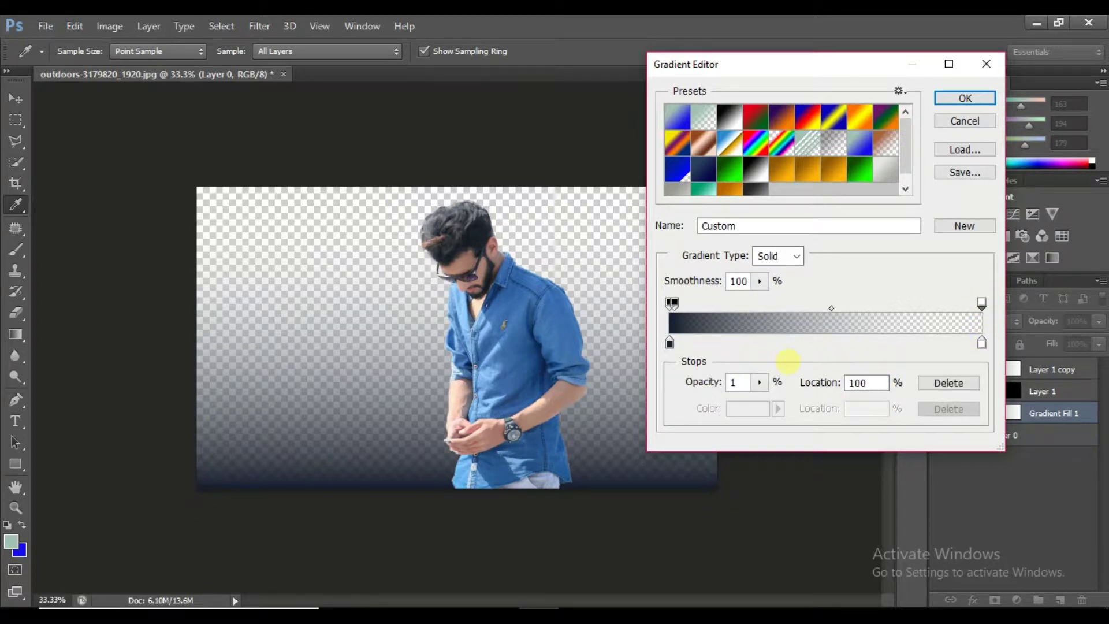
{"action": "type", "text": "00"}
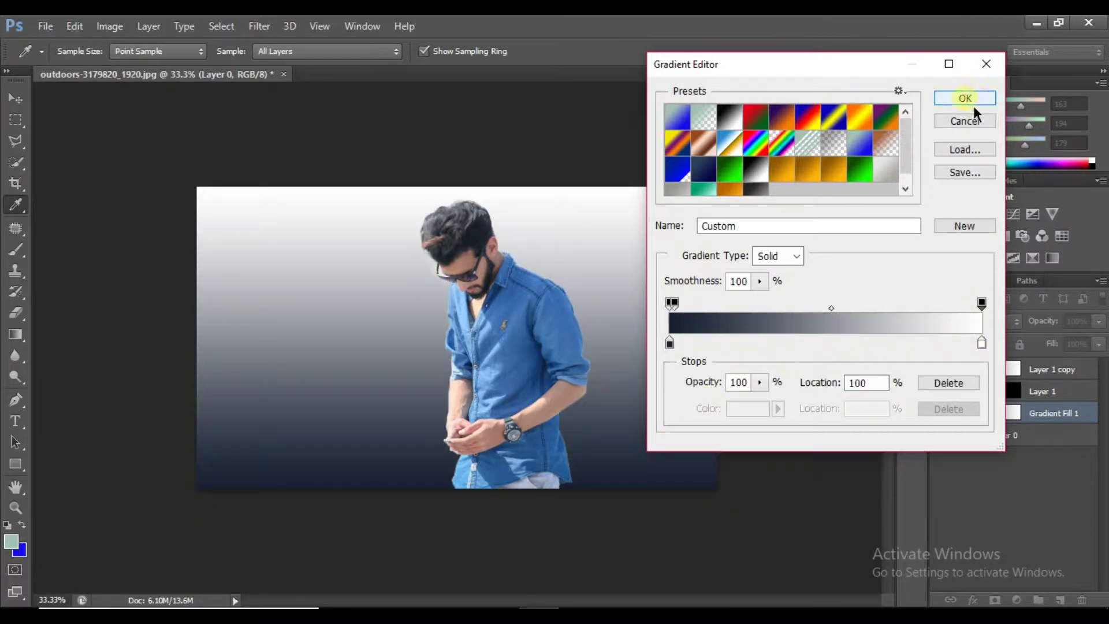
{"action": "left_click", "coordinate": [972, 103]}
- Make the gradient fill Radial and Reversed with a much larger scale
{"action": "left_click", "coordinate": [821, 234]}
{"action": "left_click", "coordinate": [809, 262]}
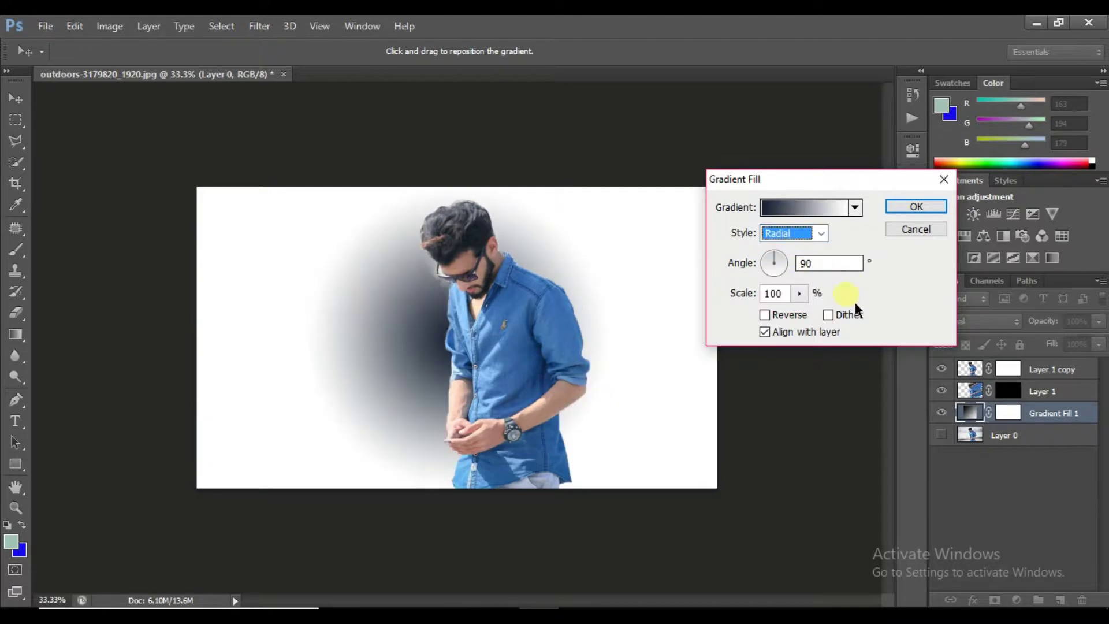
{"action": "left_click", "coordinate": [768, 318]}
{"action": "left_click_drag", "start_coordinate": [799, 293], "coordinate": [824, 324]}
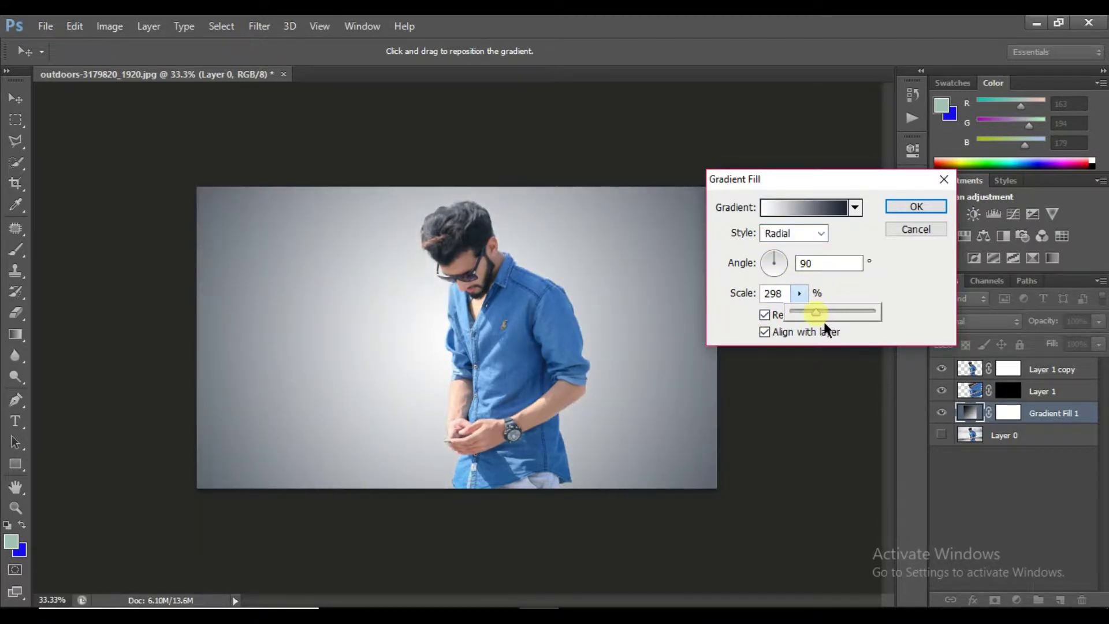
{"action": "left_click_drag", "start_coordinate": [821, 326], "coordinate": [823, 322]}
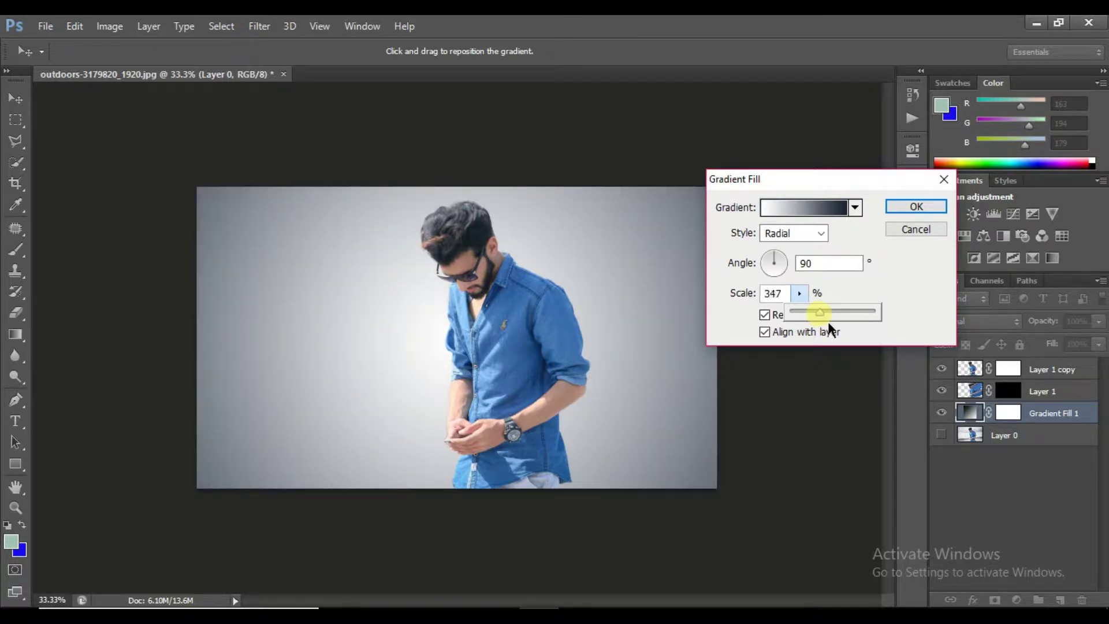
{"action": "key", "text": "Return"}
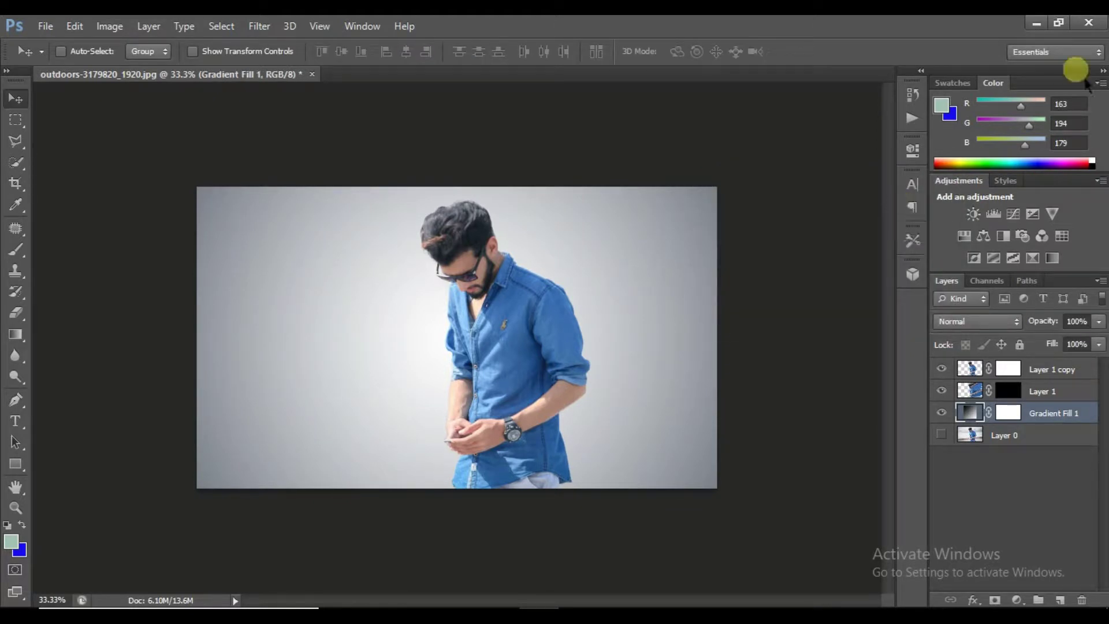
- Target Layer 1 copy's mask with the Brush tool and load the downloaded brush set
{"action": "left_click_drag", "start_coordinate": [1051, 369], "coordinate": [1042, 372]}
{"action": "left_click", "coordinate": [1008, 369]}
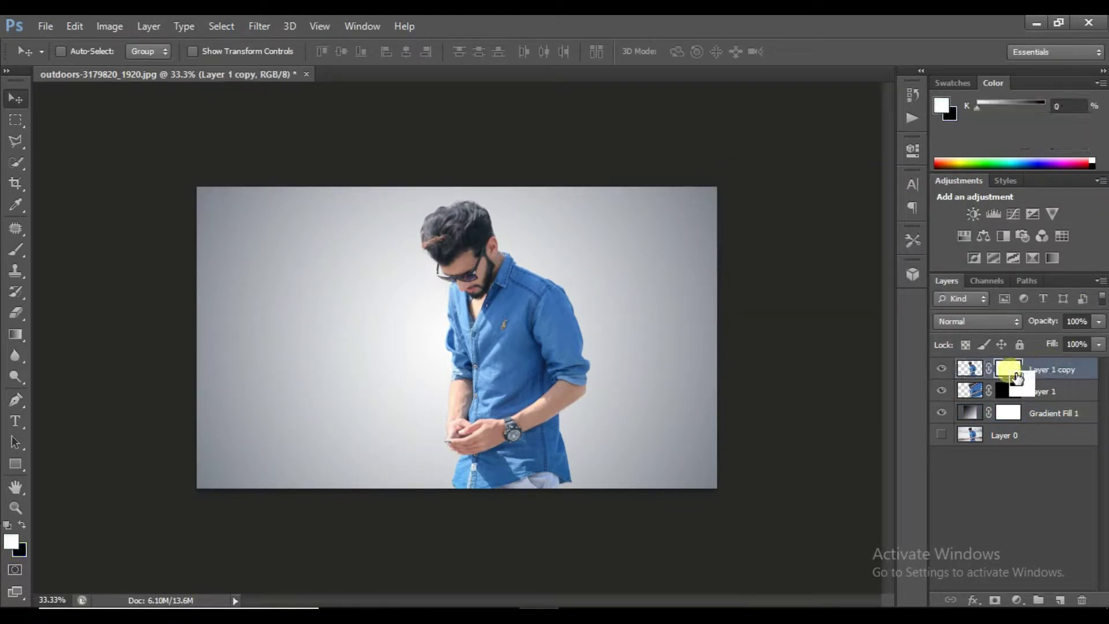
{"action": "right_click", "coordinate": [14, 249]}
{"action": "left_click", "coordinate": [75, 247]}
{"action": "left_click", "coordinate": [82, 51]}
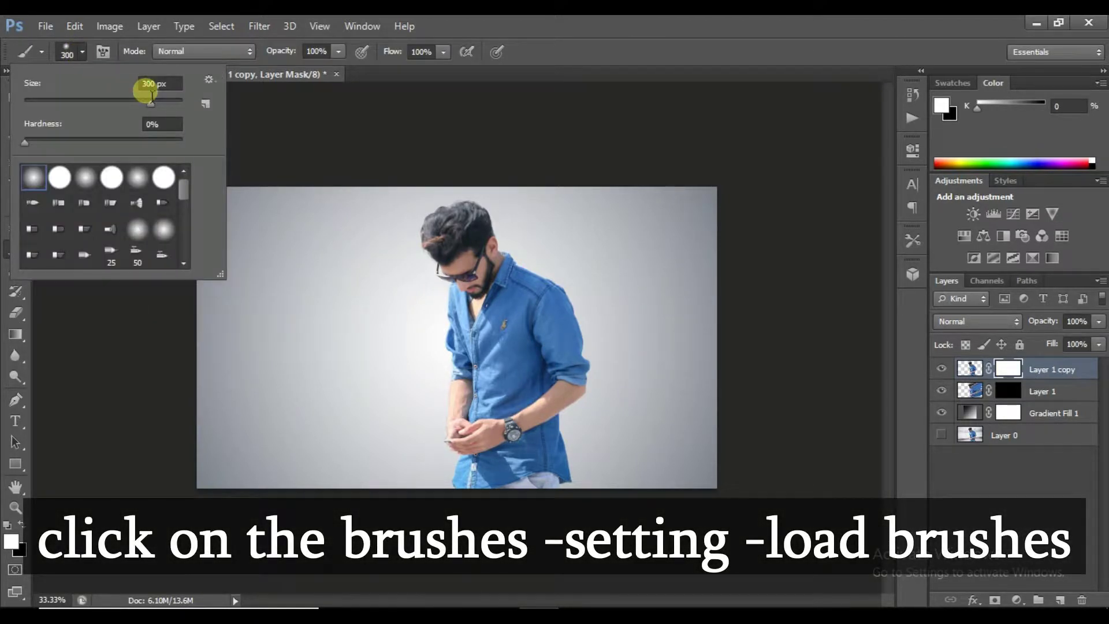
{"action": "left_click", "coordinate": [209, 80]}
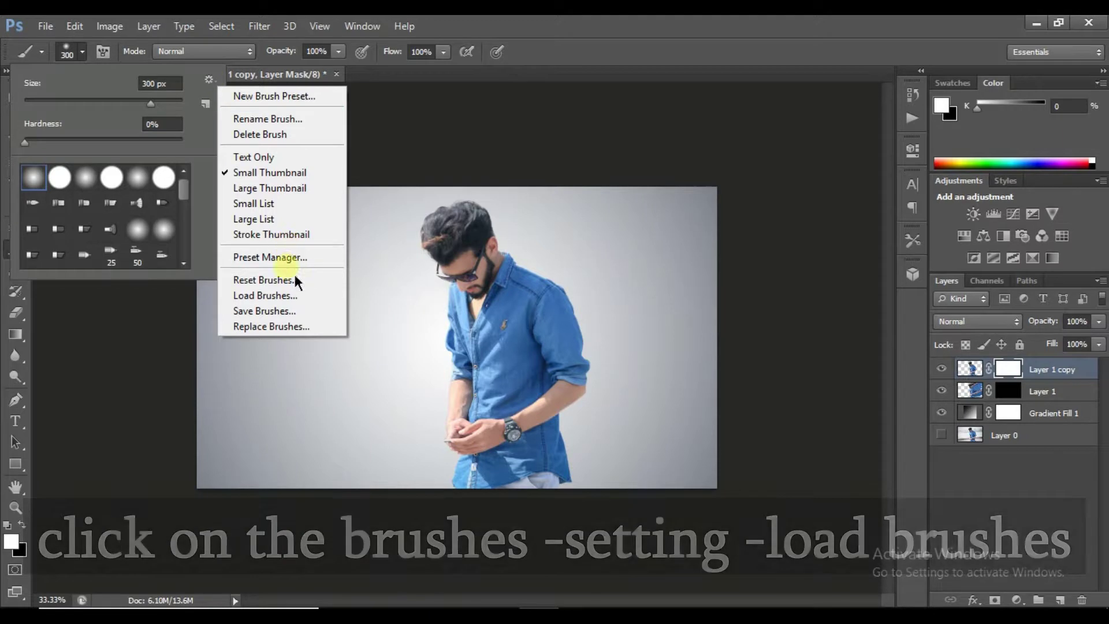
{"action": "left_click", "coordinate": [263, 292]}
{"action": "left_click", "coordinate": [519, 163]}
{"action": "left_click", "coordinate": [755, 561]}
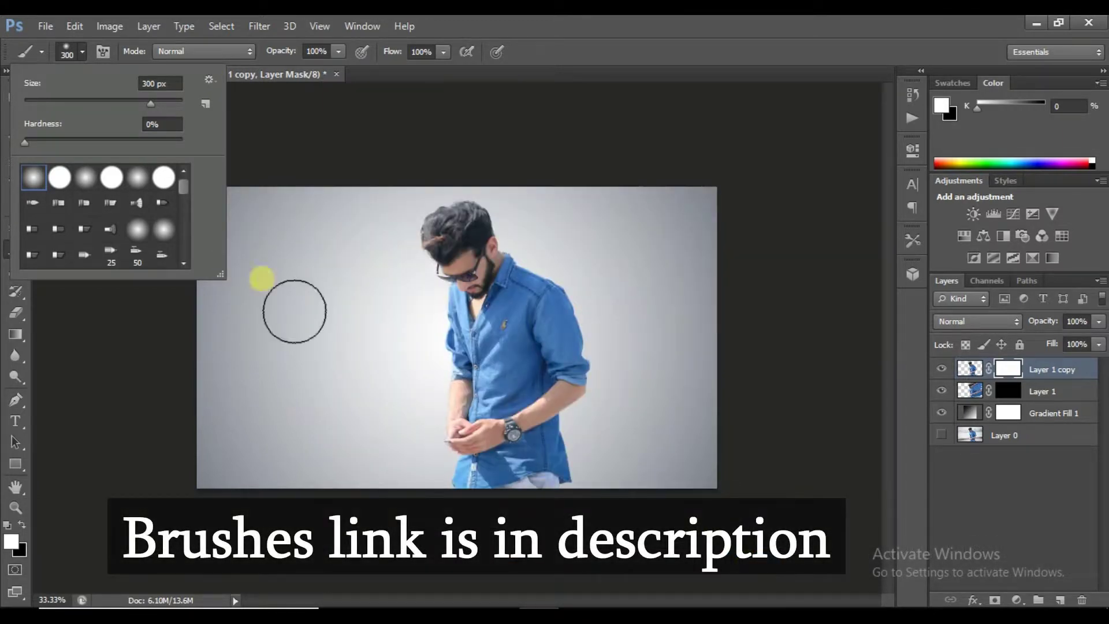
- Pick a loaded strand brush at 1400 px and show its tip settings
{"action": "mouse_move", "coordinate": [192, 193]}
{"action": "left_mouse_down"}
{"action": "mouse_move", "coordinate": [192, 258]}
{"action": "mouse_move", "coordinate": [188, 240]}
{"action": "left_mouse_up"}
{"action": "left_click", "coordinate": [38, 218]}
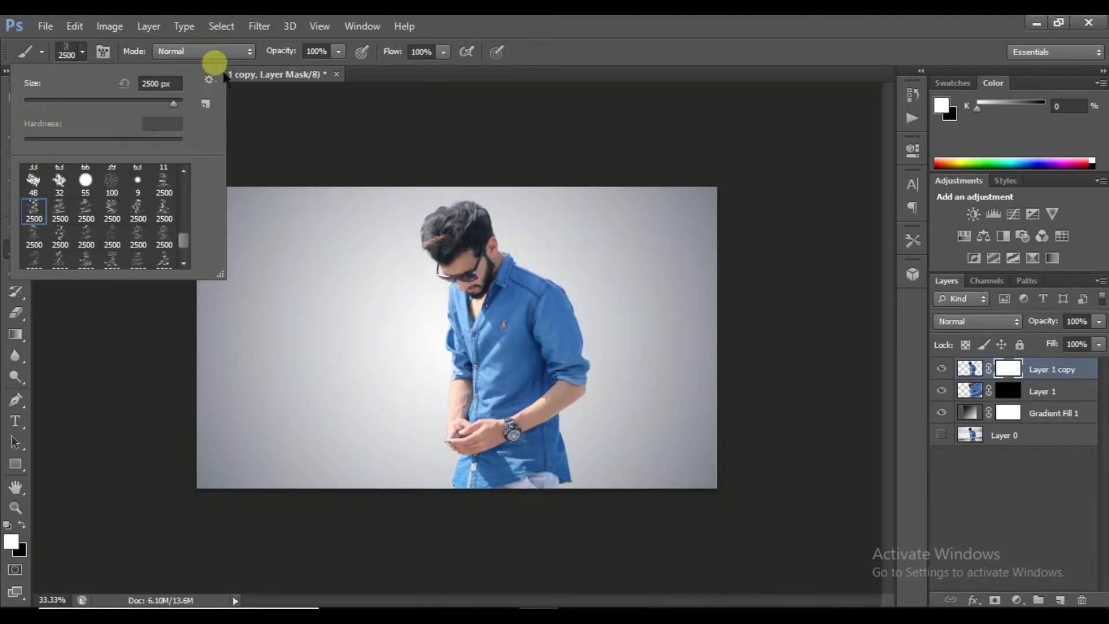
{"action": "key", "text": "bracketleft"}
{"action": "key", "text": "bracketleft"}
{"action": "key", "text": "bracketleft"}
{"action": "key", "text": "Escape"}
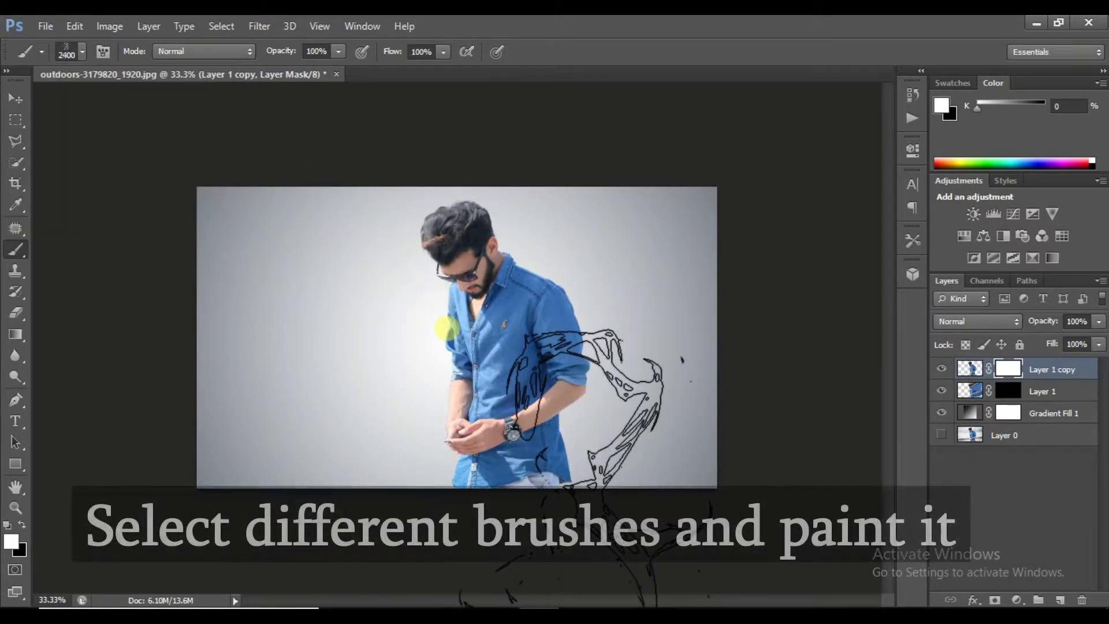
{"action": "key", "text": "bracketleft"}
{"action": "key", "text": "bracketleft"}
{"action": "key", "text": "bracketleft"}
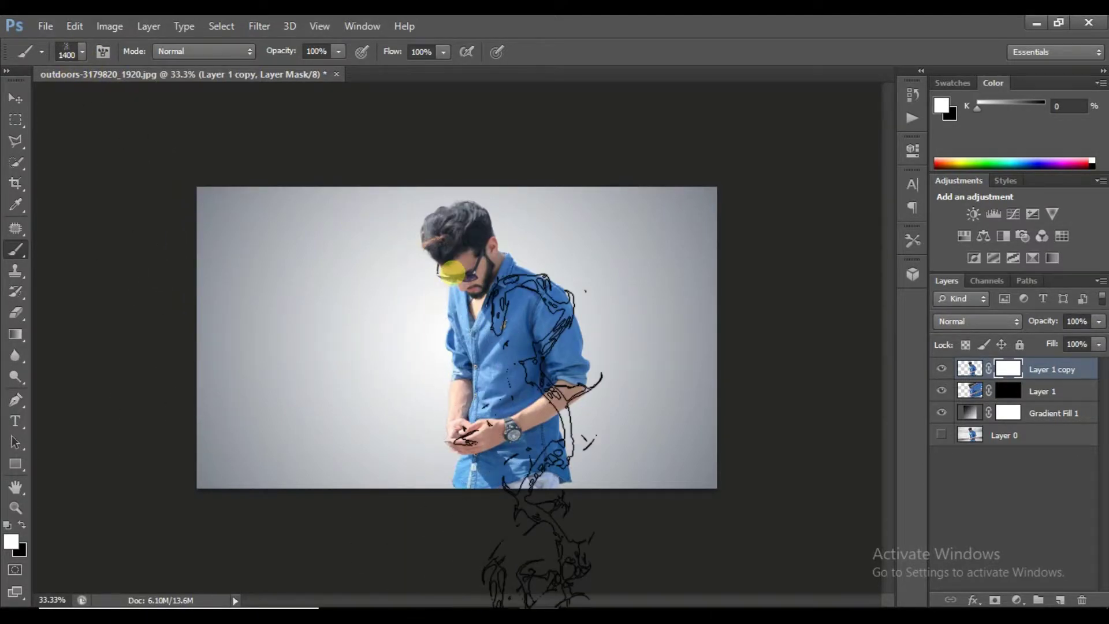
{"action": "left_click", "coordinate": [103, 52]}
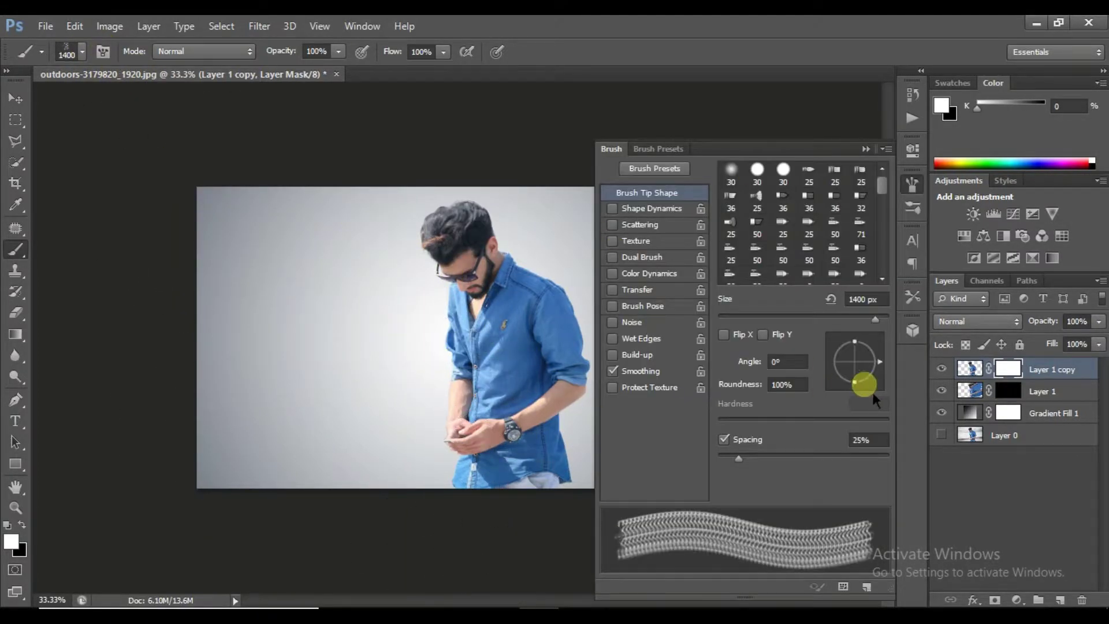
- Rotate the brush tip angle and set the brush size to 929 px
{"action": "left_click_drag", "start_coordinate": [873, 364], "coordinate": [866, 382]}
{"action": "left_click_drag", "start_coordinate": [711, 148], "coordinate": [132, 45]}
{"action": "key", "text": "bracketleft"}
{"action": "key", "text": "bracketleft"}
{"action": "key", "text": "bracketleft"}
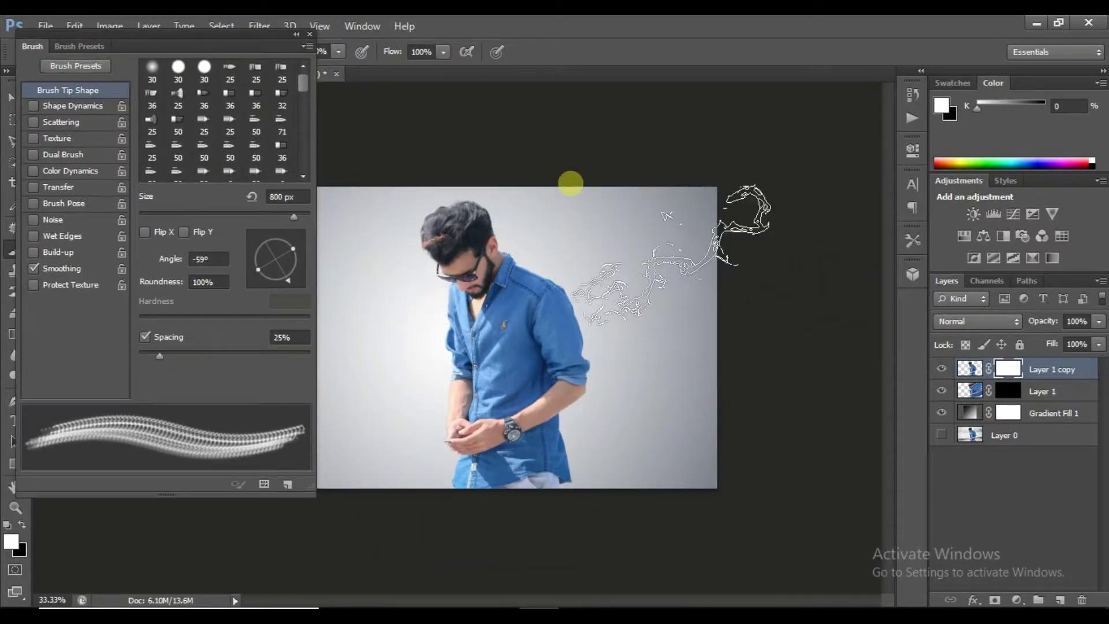
{"action": "left_click_drag", "start_coordinate": [288, 278], "coordinate": [292, 278]}
{"action": "key", "text": "bracketright"}
{"action": "key", "text": "bracketright"}
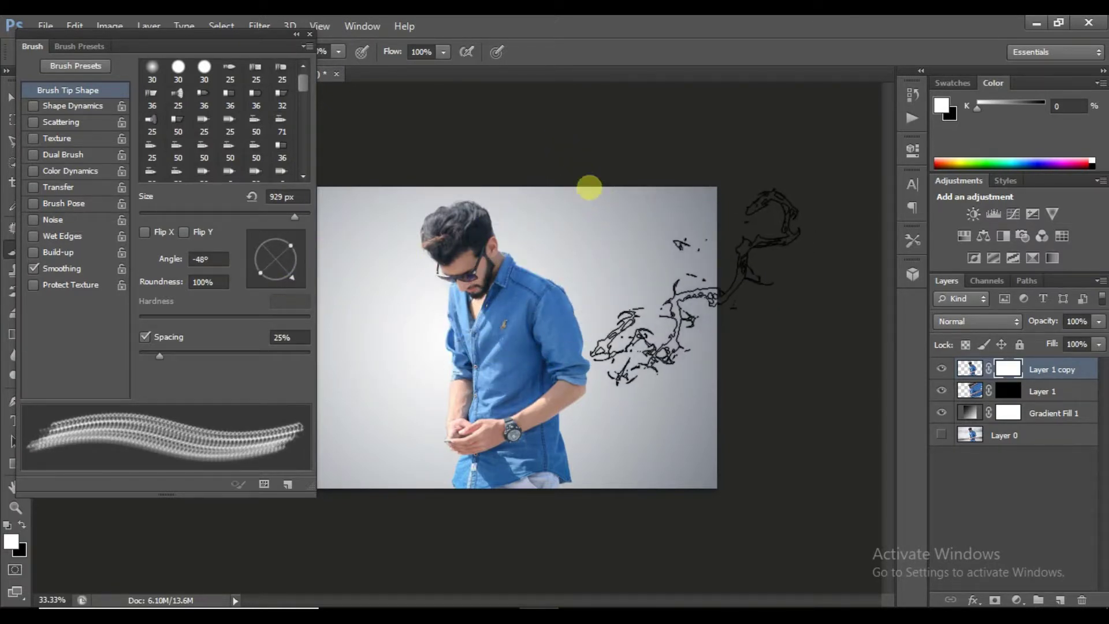
{"action": "left_click_drag", "start_coordinate": [590, 190], "coordinate": [577, 190]}
{"action": "left_click", "coordinate": [296, 34]}
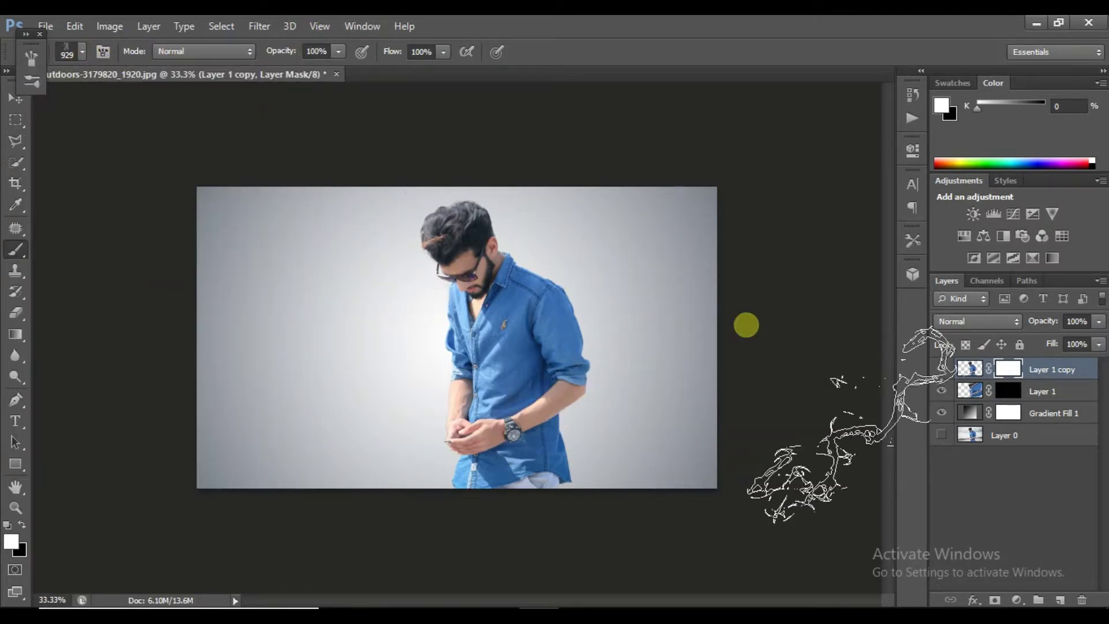
- Stamp black smoke into the mask over the hair, right shoulder, arm and sleeve
{"action": "left_click", "coordinate": [12, 526]}
{"action": "left_click", "coordinate": [594, 185]}
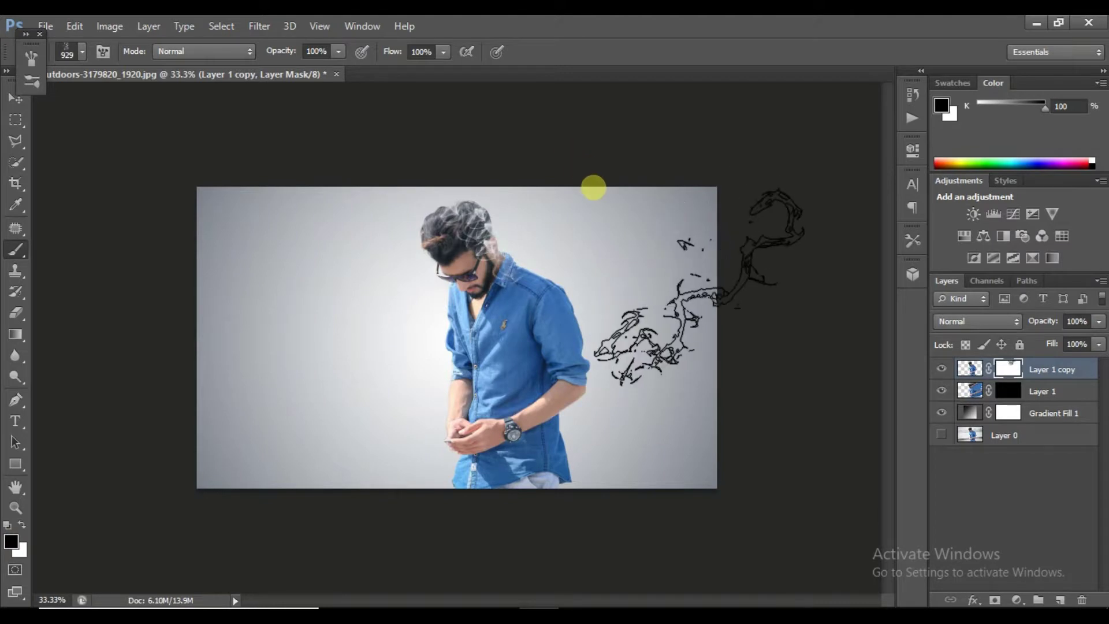
{"action": "left_click", "coordinate": [636, 230]}
{"action": "left_click", "coordinate": [646, 250]}
{"action": "left_click", "coordinate": [656, 286]}
{"action": "left_click", "coordinate": [663, 312]}
{"action": "left_click_drag", "start_coordinate": [654, 349], "coordinate": [648, 411]}
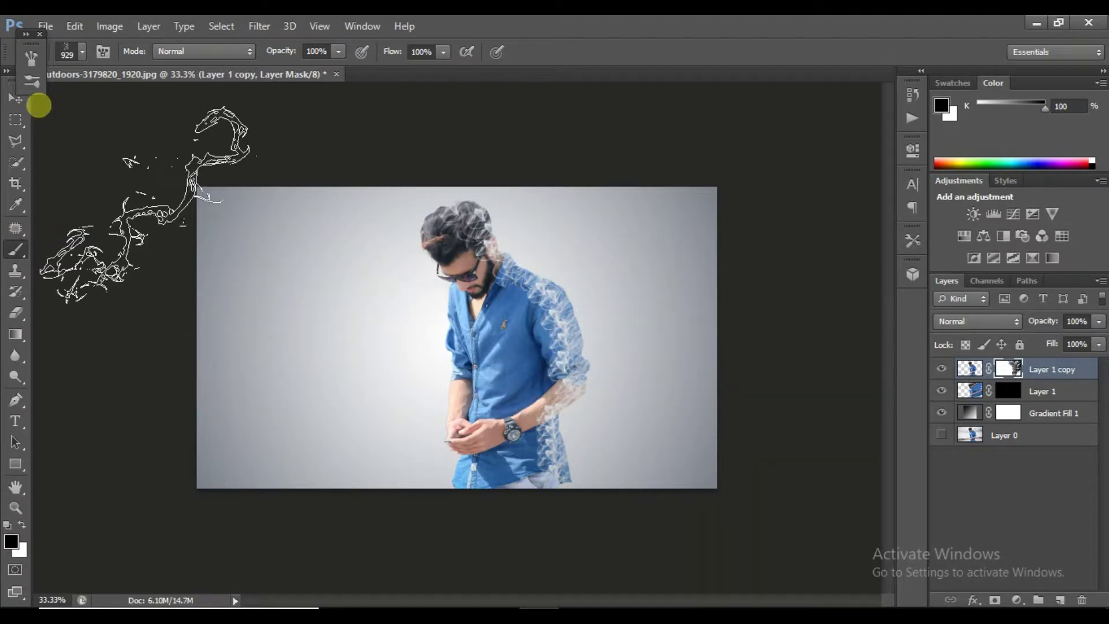
- Choose a large smoke brush tip, tilted to about -48° and made smaller
{"action": "left_click", "coordinate": [31, 58]}
{"action": "left_click_drag", "start_coordinate": [311, 86], "coordinate": [311, 139]}
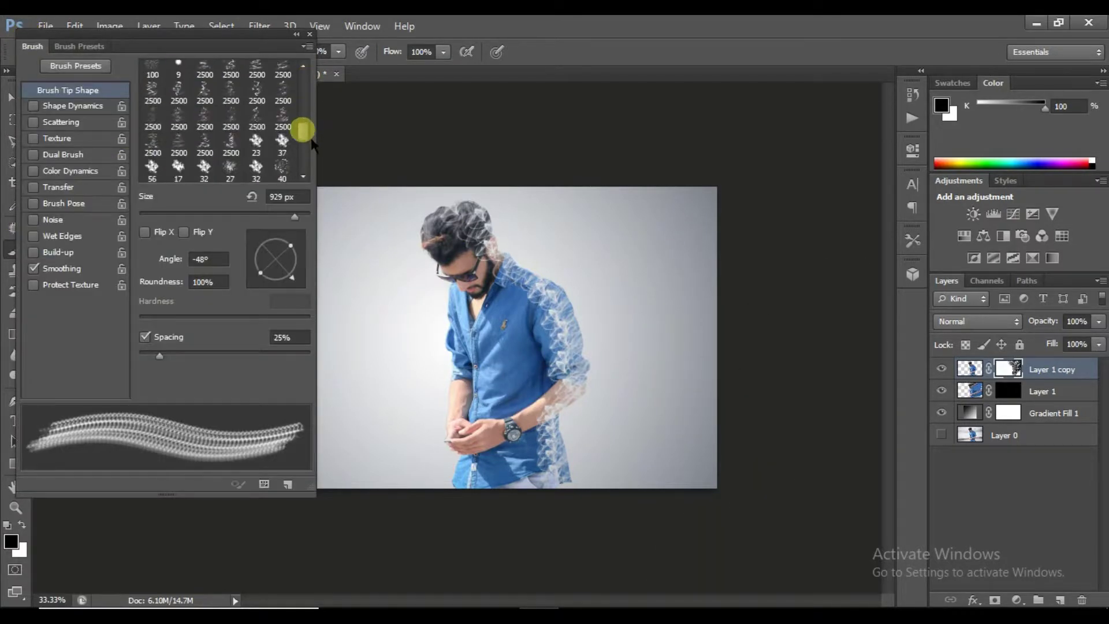
{"action": "left_click", "coordinate": [258, 118]}
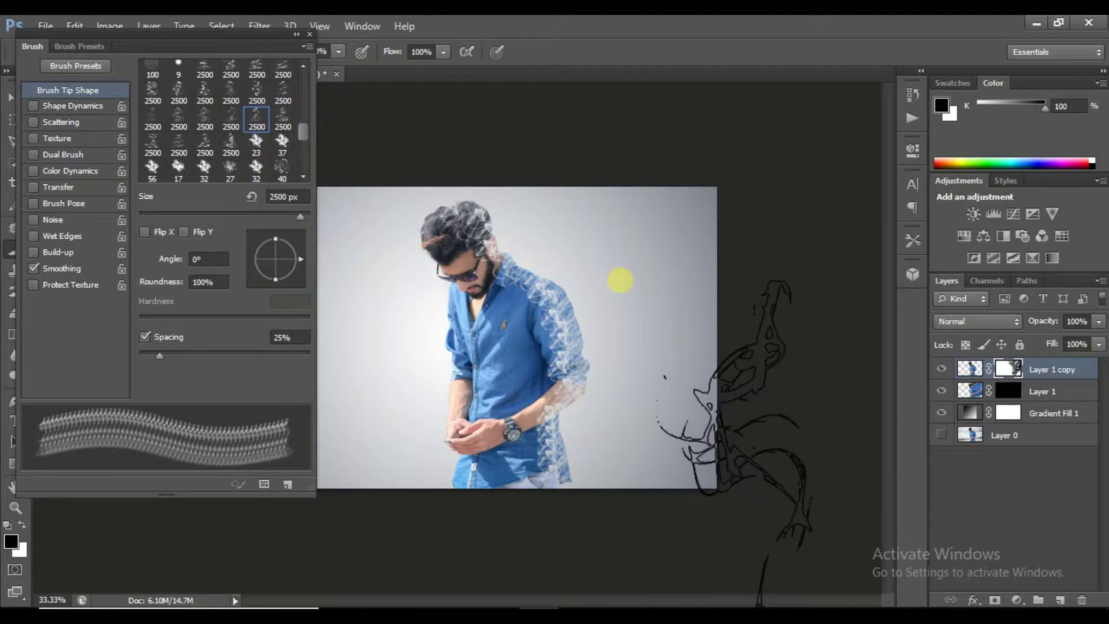
{"action": "left_click_drag", "start_coordinate": [299, 216], "coordinate": [296, 216]}
{"action": "left_click_drag", "start_coordinate": [301, 259], "coordinate": [291, 283]}
{"action": "key", "text": "bracketleft"}
{"action": "key", "text": "bracketleft"}
{"action": "key", "text": "bracketleft"}
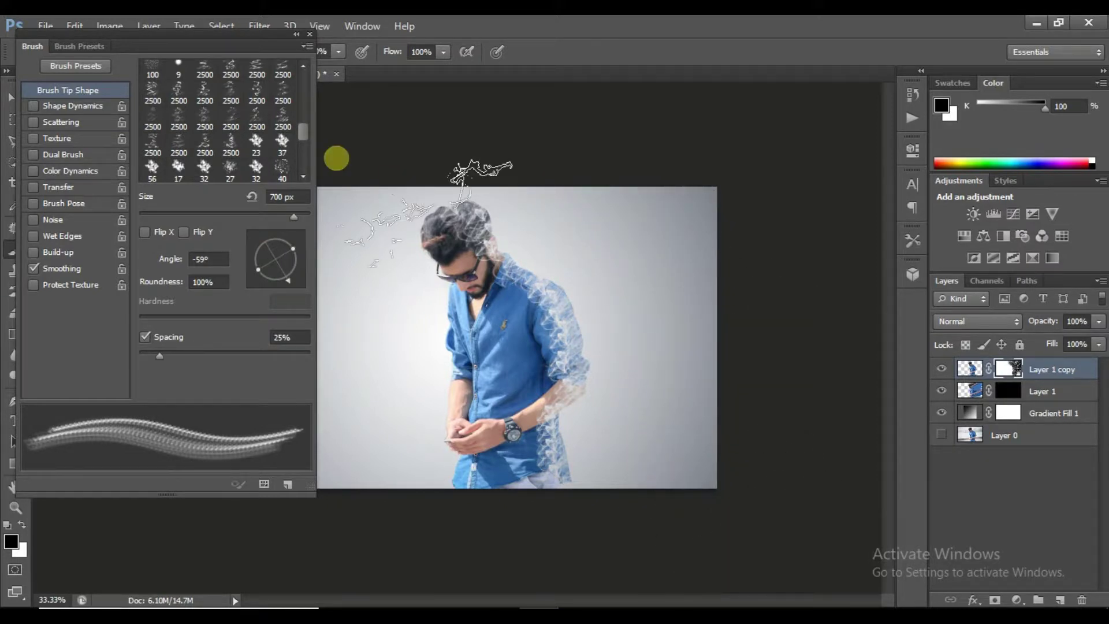
- Switch between smoke brush tips at -63° and -44° angles, sizing down to 900 px
{"action": "scroll", "coordinate": [300, 145], "scroll_direction": "down", "scroll_amount": 1}
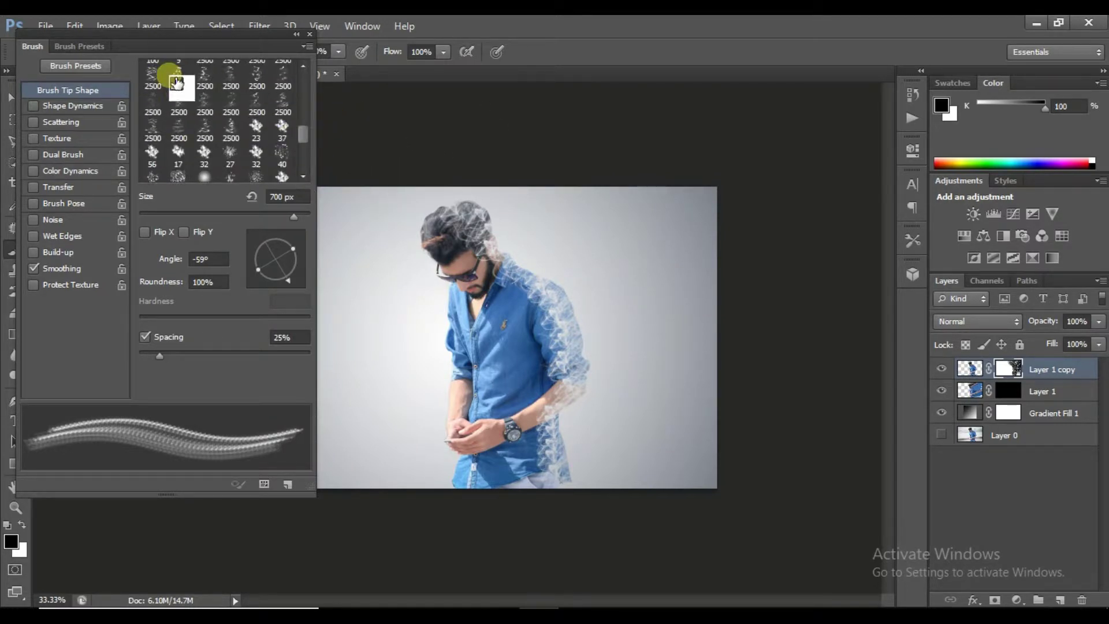
{"action": "left_click", "coordinate": [177, 84]}
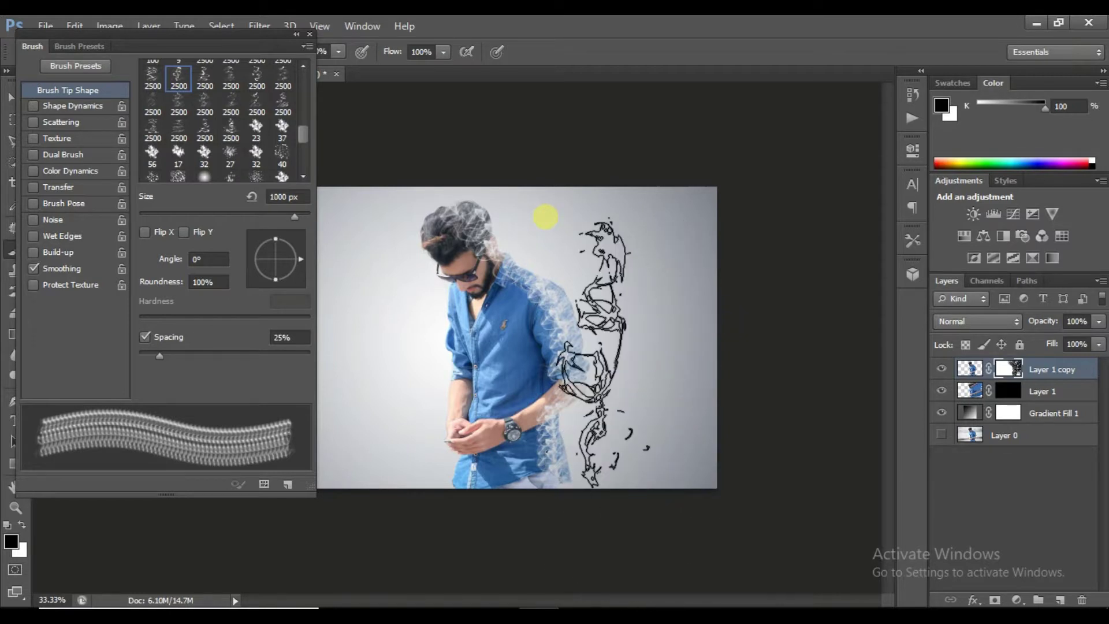
{"action": "left_click_drag", "start_coordinate": [301, 259], "coordinate": [287, 281]}
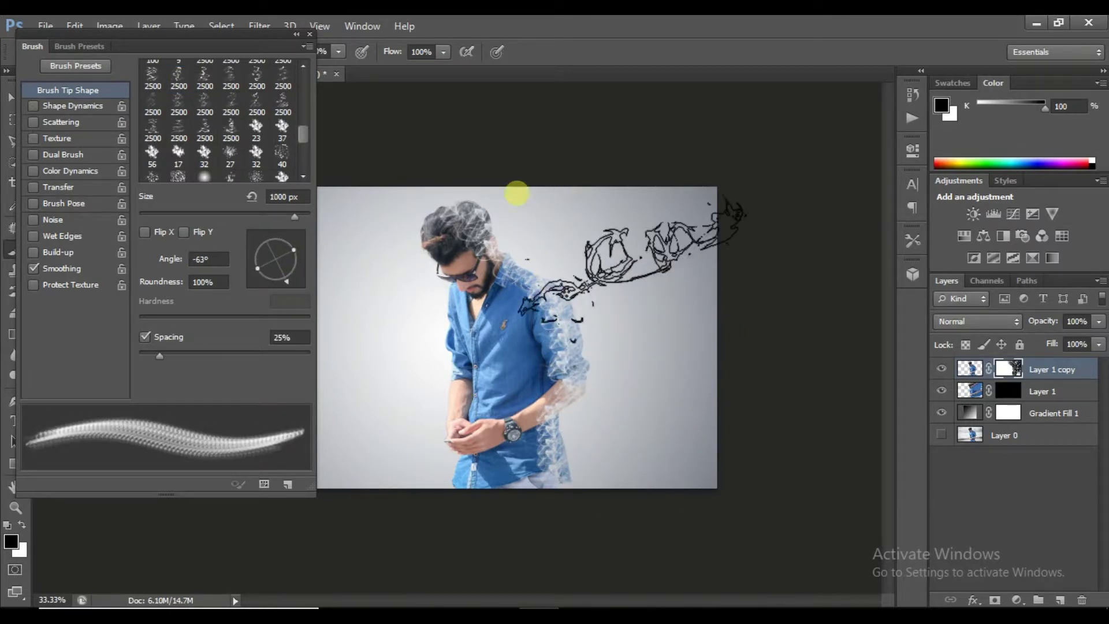
{"action": "left_click", "coordinate": [300, 283]}
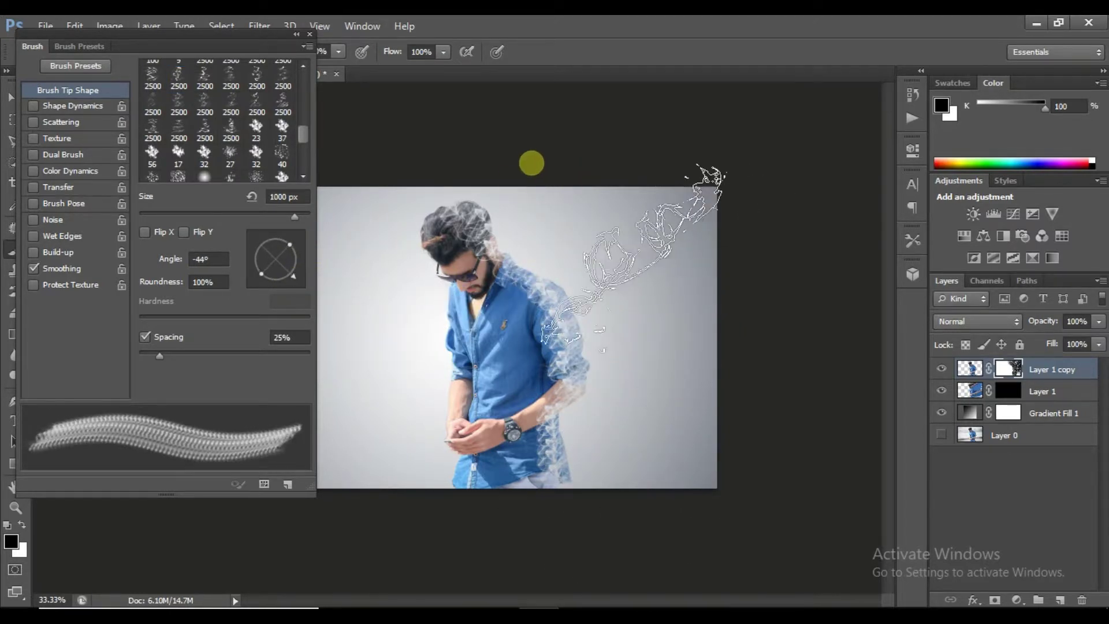
{"action": "key", "text": "bracketleft"}
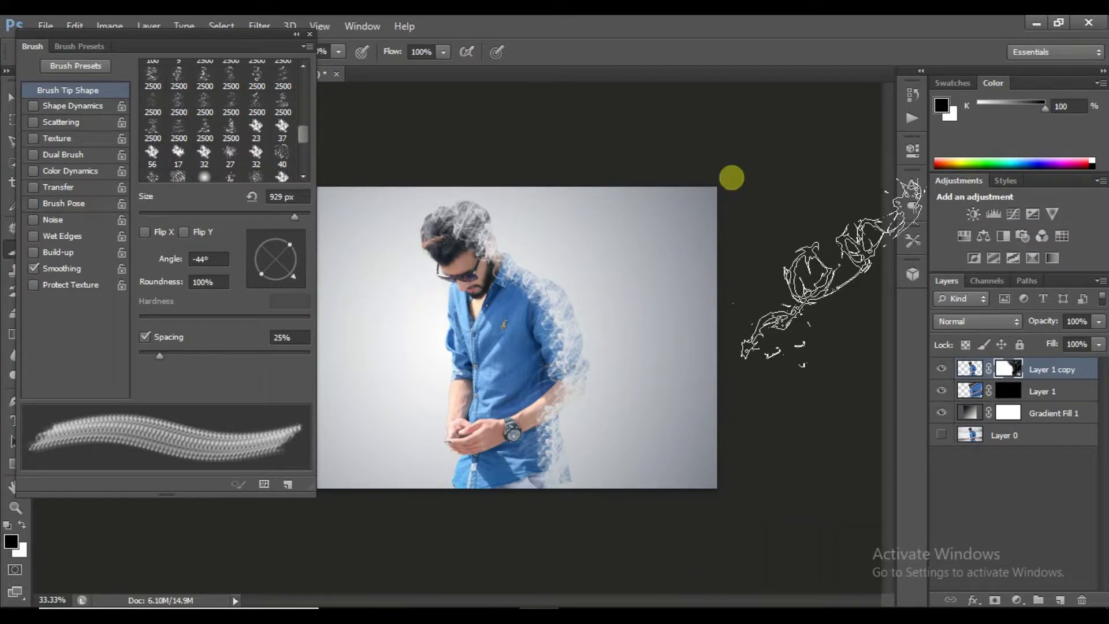
{"action": "left_click", "coordinate": [241, 128]}
{"action": "key", "text": "bracketleft"}
{"action": "key", "text": "bracketleft"}
{"action": "key", "text": "bracketleft"}
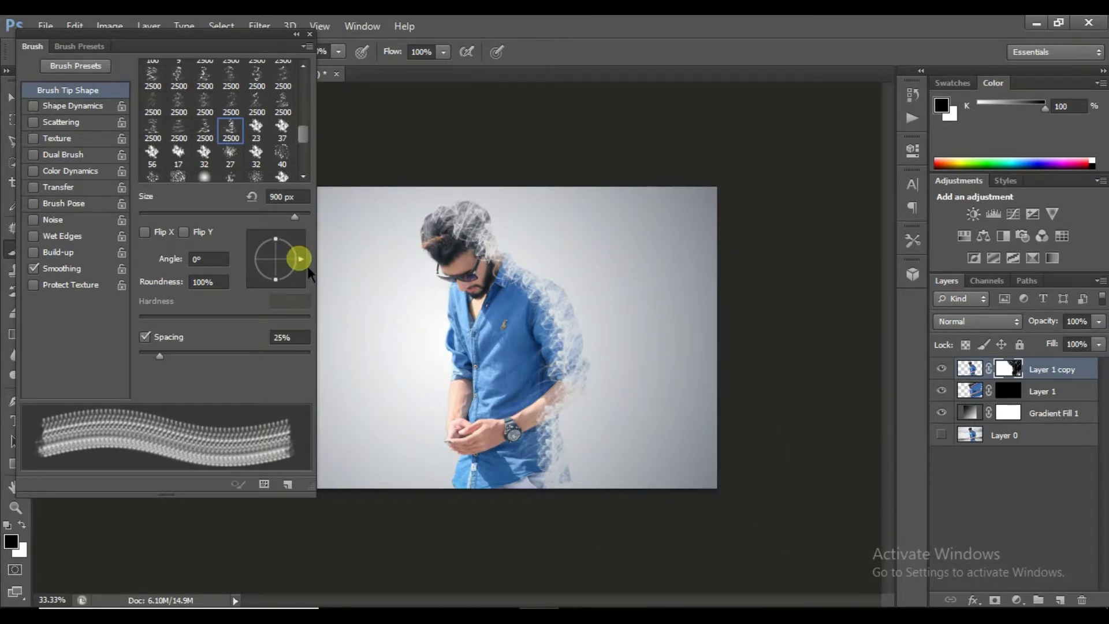
{"action": "left_click_drag", "start_coordinate": [308, 272], "coordinate": [295, 286]}
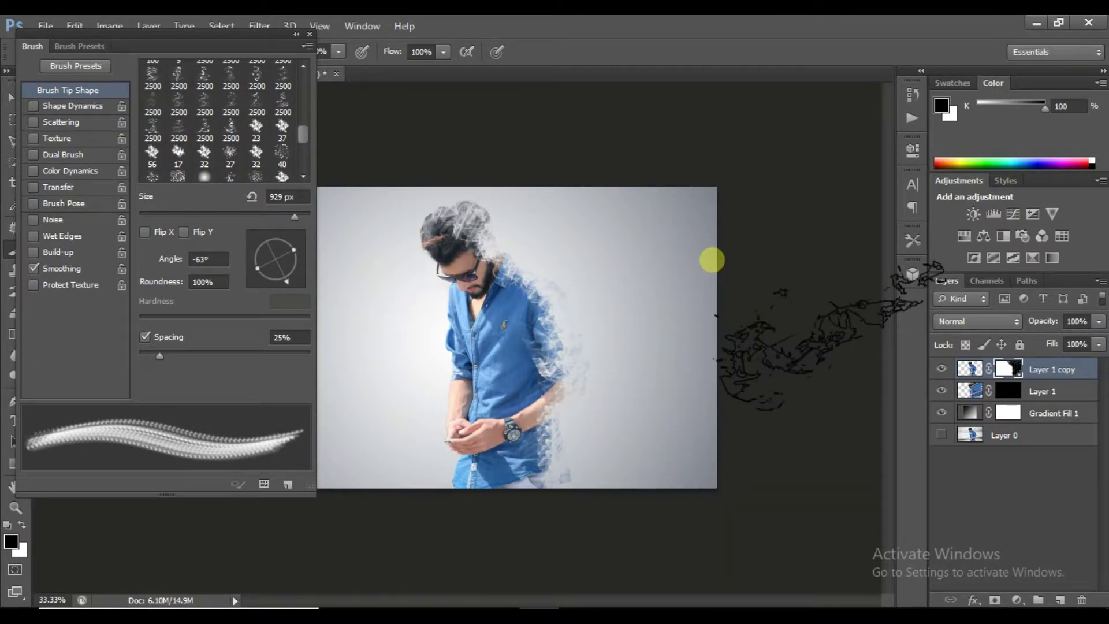
- Select another smoke tip rotated to -73°, slightly smaller, and close the brush panel
{"action": "left_click_drag", "start_coordinate": [301, 136], "coordinate": [302, 123]}
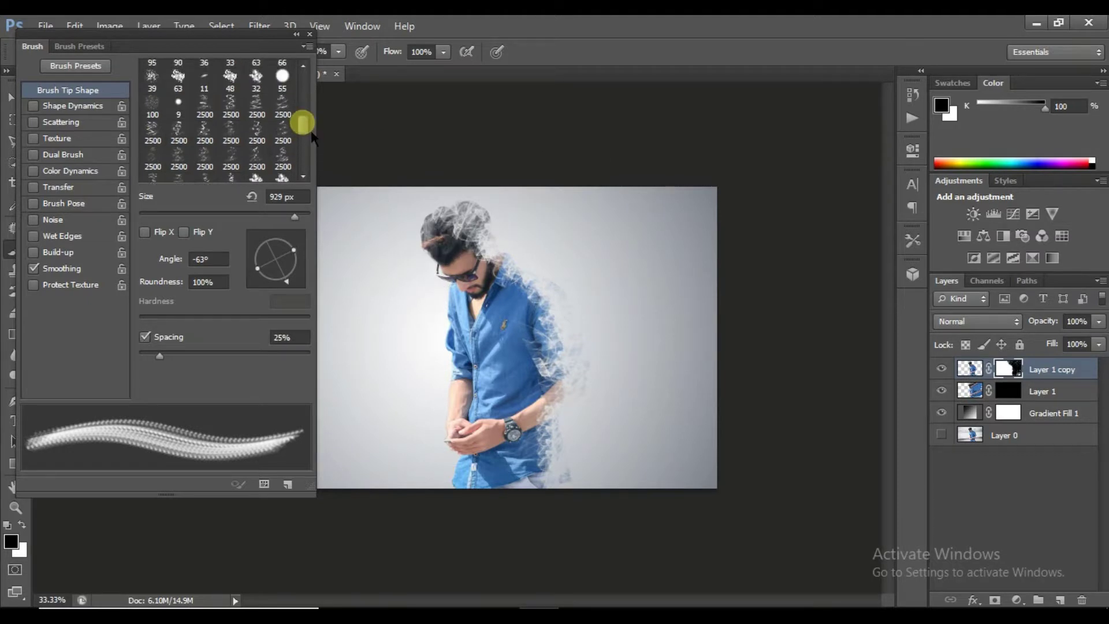
{"action": "left_click", "coordinate": [204, 107]}
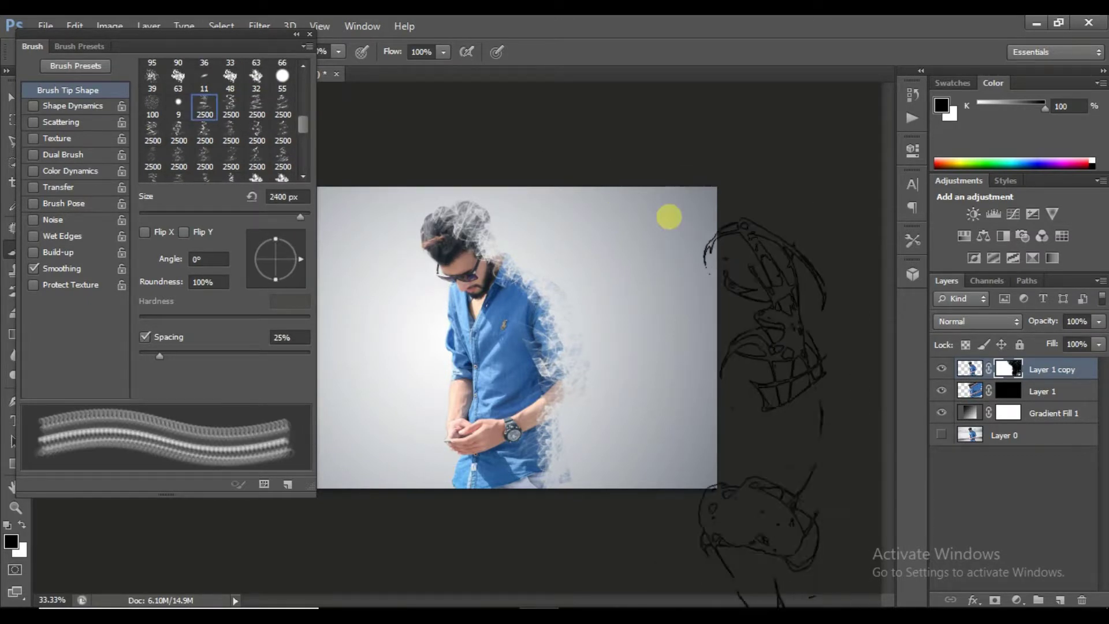
{"action": "left_click_drag", "start_coordinate": [307, 271], "coordinate": [292, 296]}
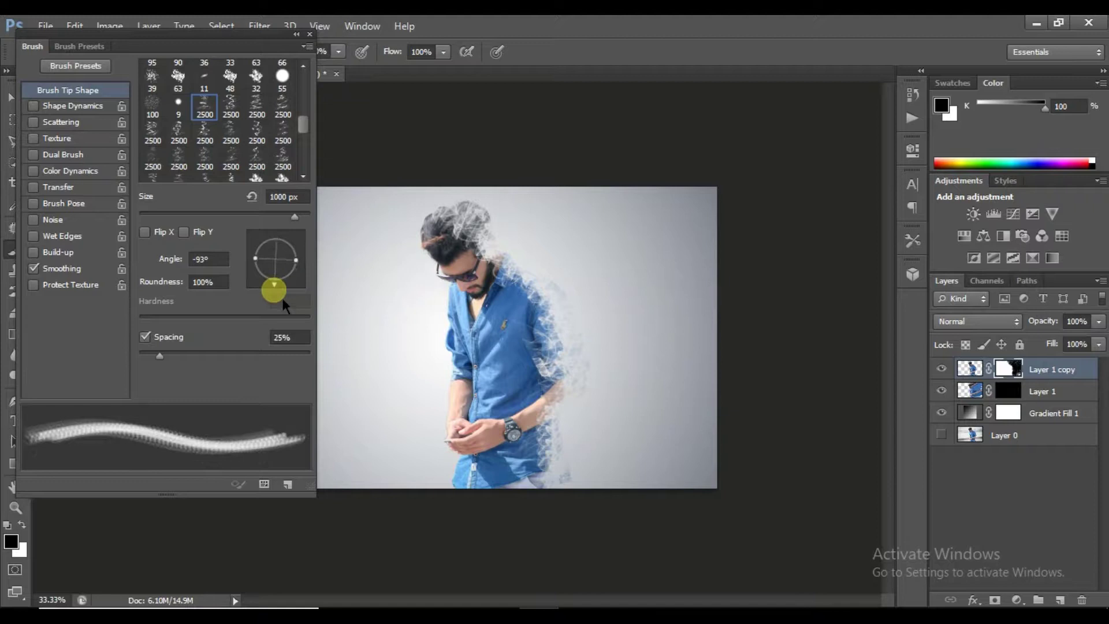
{"action": "key", "text": "bracketleft"}
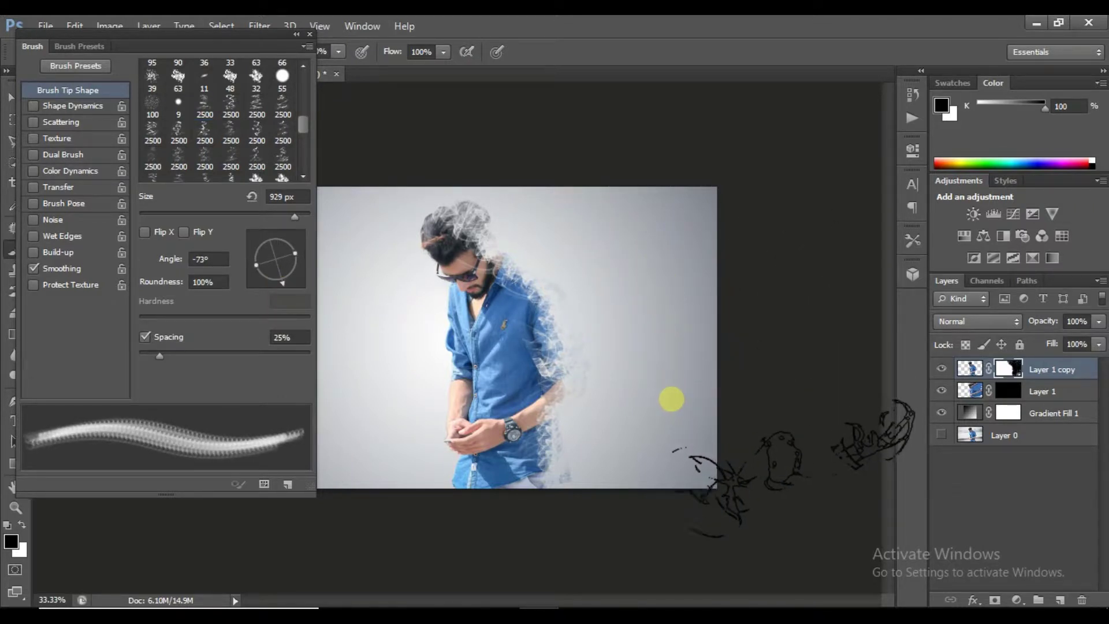
{"action": "left_click", "coordinate": [309, 33]}
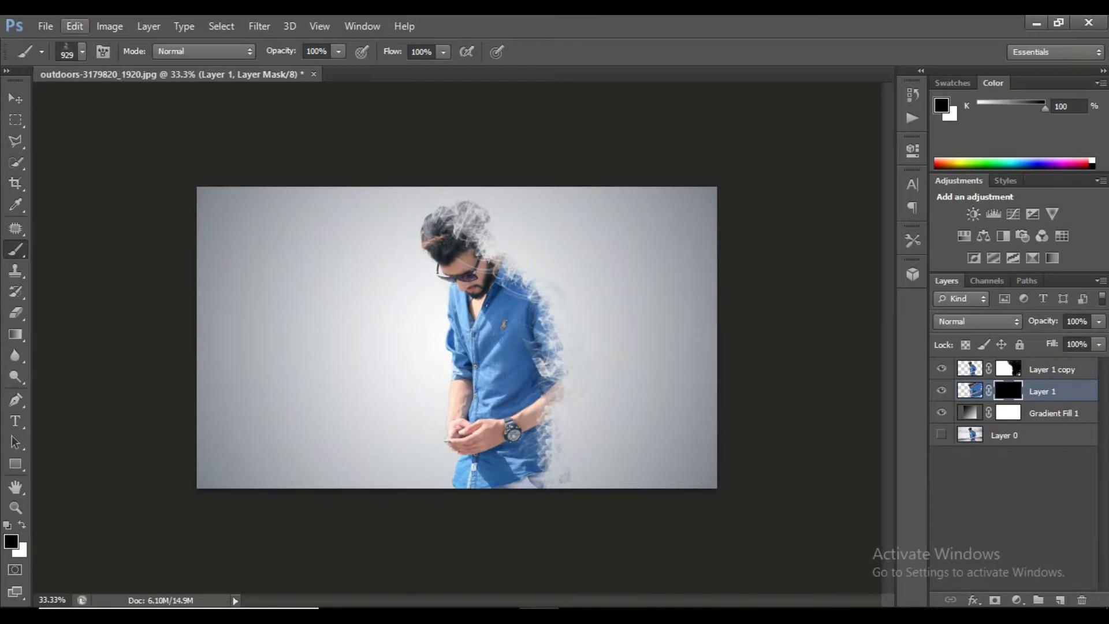
- Rotate the smoke brush tip to -43° and paint white smoke strands near the man's head
{"action": "left_click", "coordinate": [103, 51]}
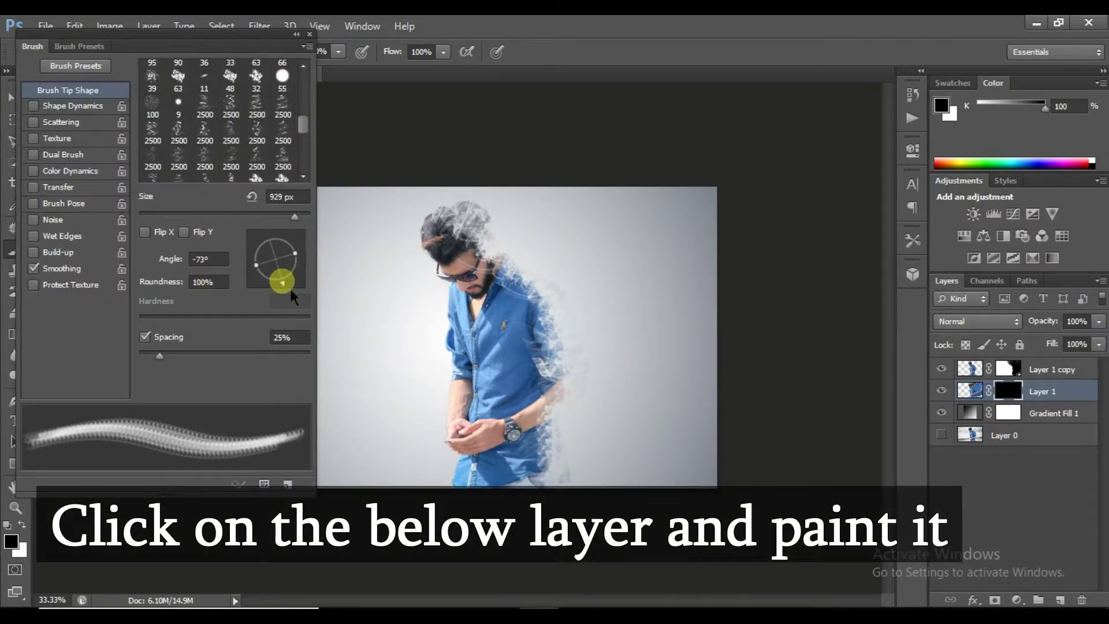
{"action": "left_click_drag", "start_coordinate": [289, 287], "coordinate": [292, 277]}
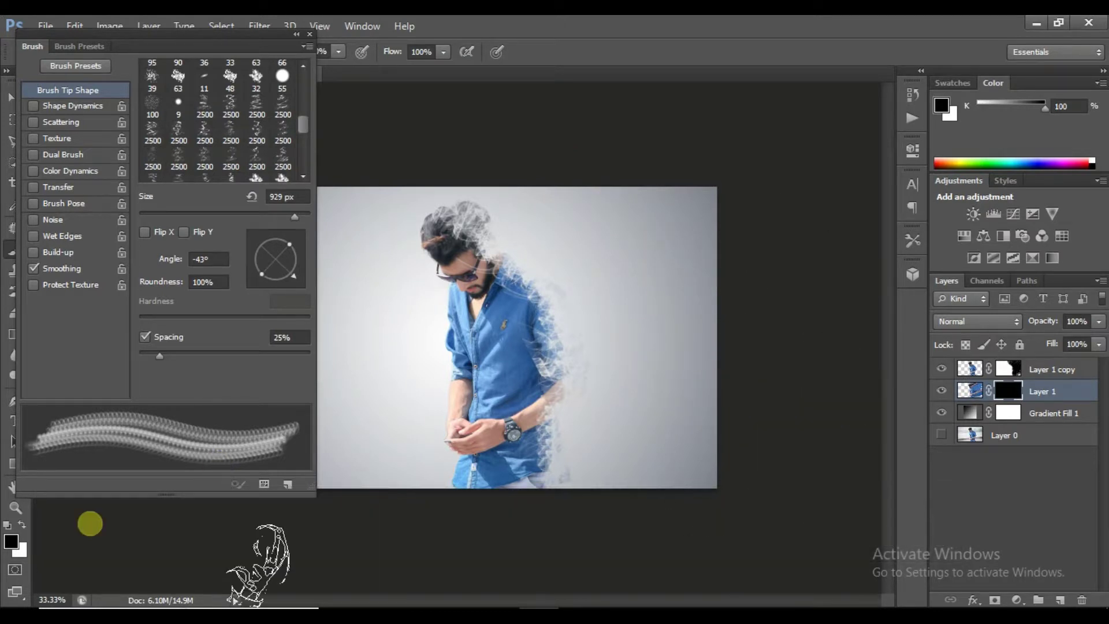
{"action": "left_click", "coordinate": [23, 525]}
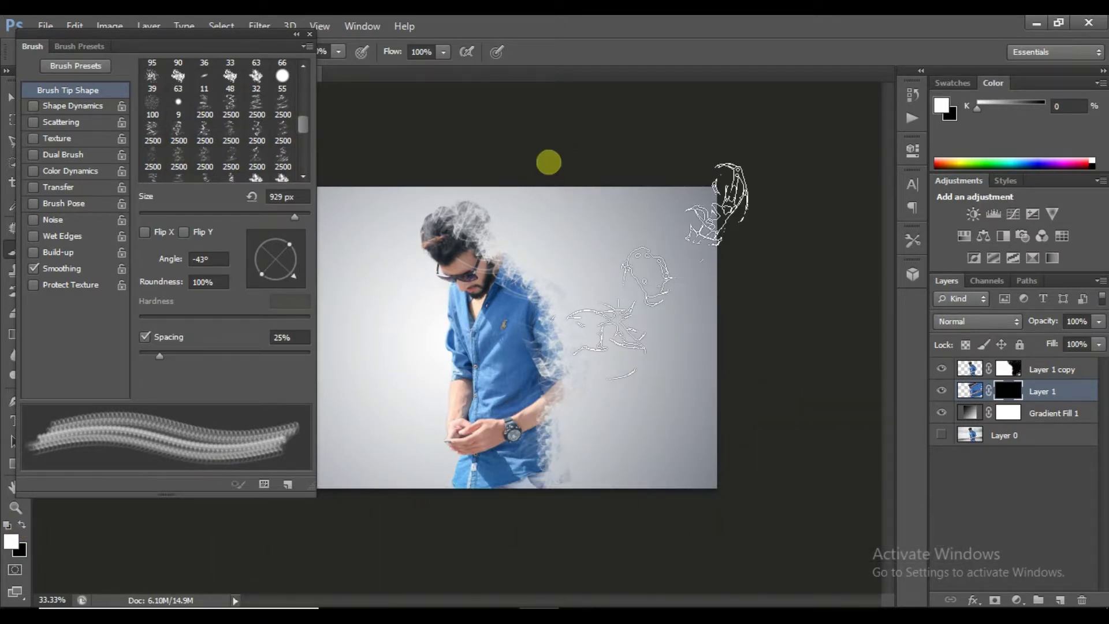
{"action": "mouse_move", "coordinate": [590, 191]}
{"action": "left_mouse_down"}
{"action": "mouse_move", "coordinate": [639, 268]}
{"action": "mouse_move", "coordinate": [636, 389]}
{"action": "mouse_move", "coordinate": [683, 424]}
{"action": "left_mouse_up"}
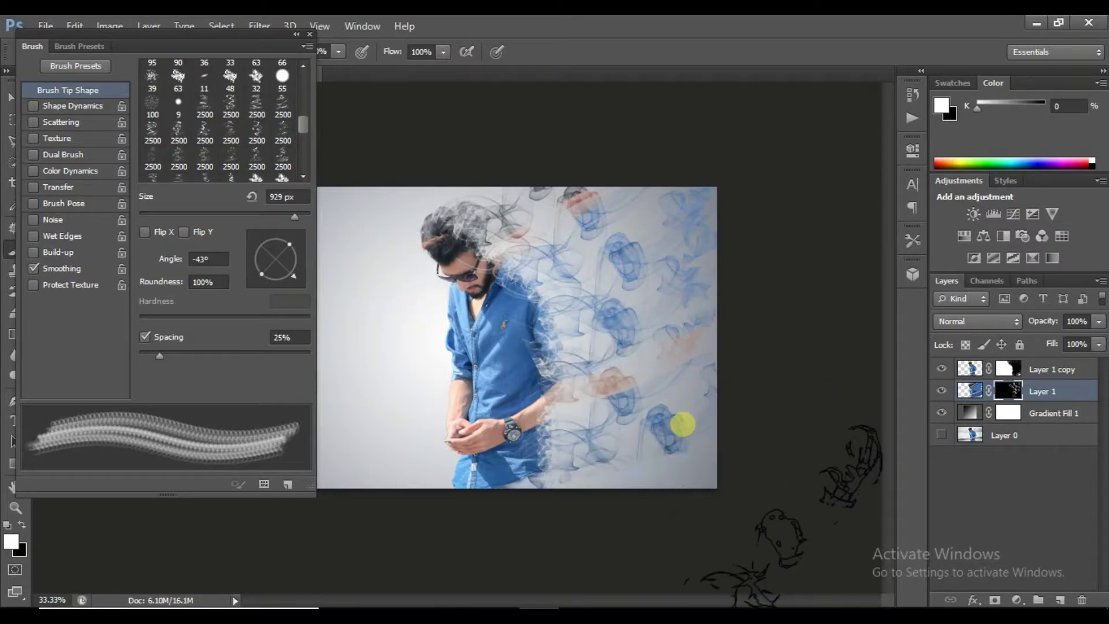
- Stamp blue smoke on the lower-right with a large smoke tip at -55°, about 900 px
{"action": "left_click", "coordinate": [222, 137]}
{"action": "left_click_drag", "start_coordinate": [297, 257], "coordinate": [290, 285]}
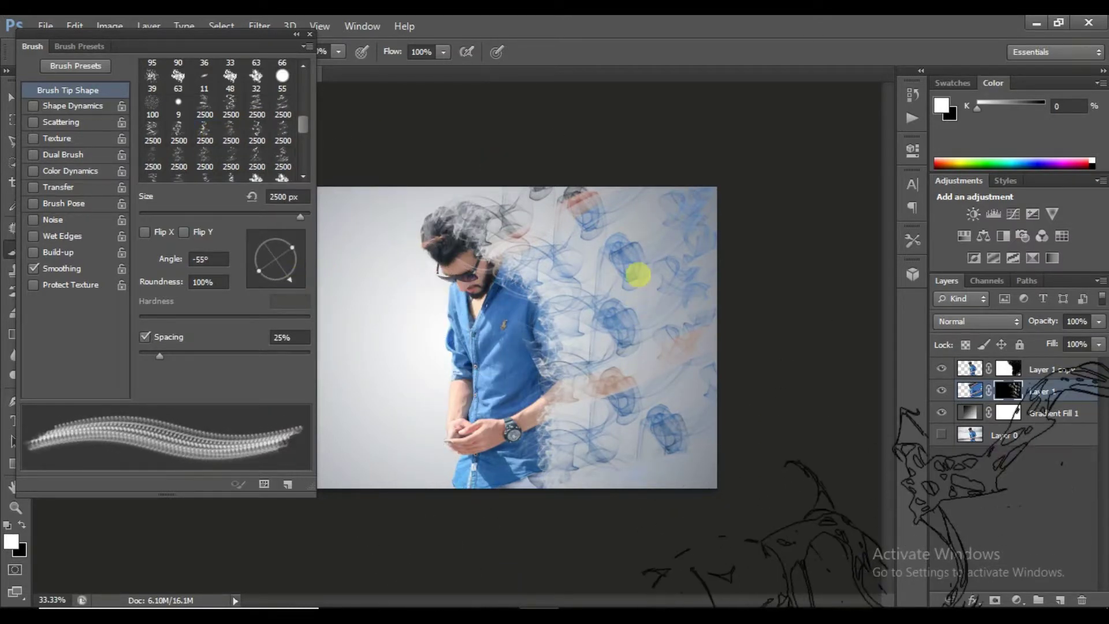
{"action": "key", "text": "bracketleft"}
{"action": "key", "text": "bracketleft"}
{"action": "key", "text": "bracketleft"}
{"action": "key", "text": "bracketright"}
{"action": "key", "text": "bracketright"}
{"action": "key", "text": "bracketright"}
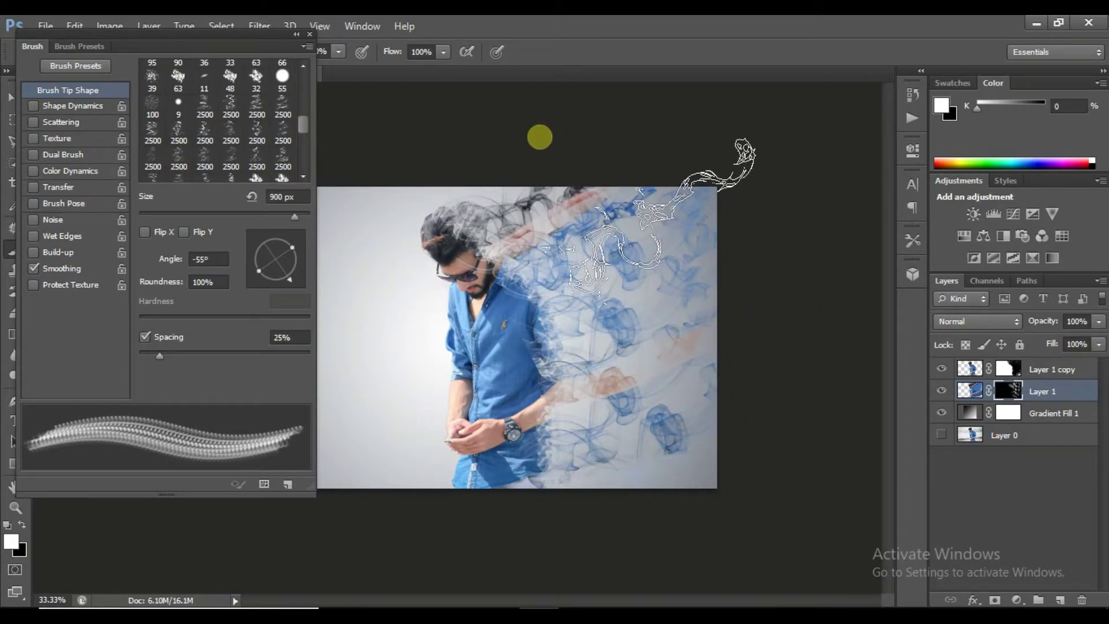
{"action": "left_click", "coordinate": [644, 342]}
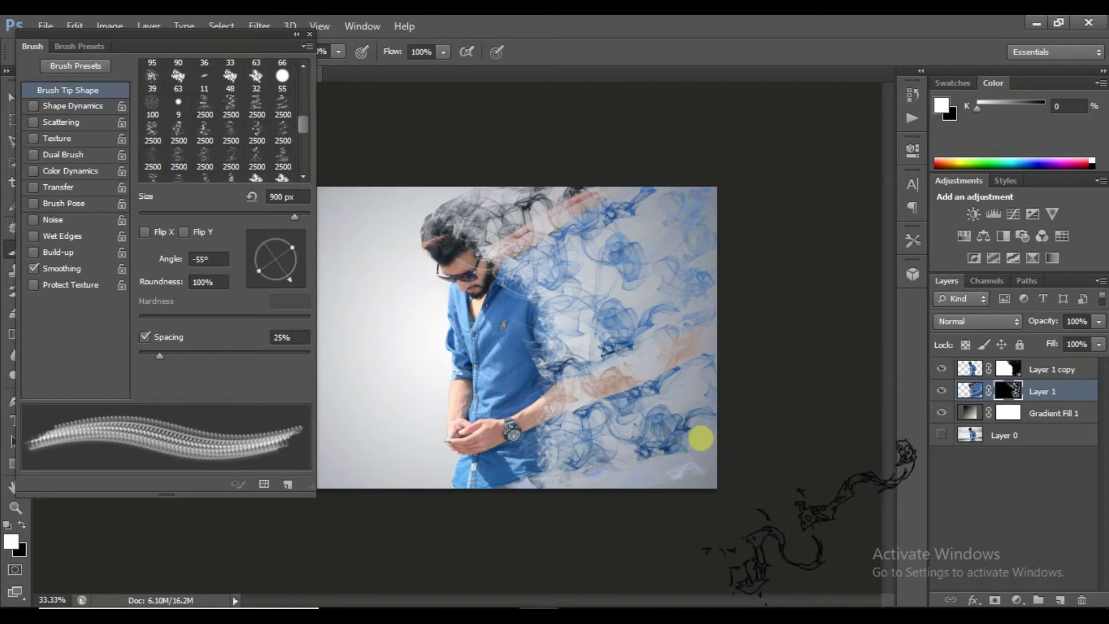
- Stamp more blue smoke upper-right and beside the man with another smoke tip at -56°
{"action": "left_click", "coordinate": [258, 155]}
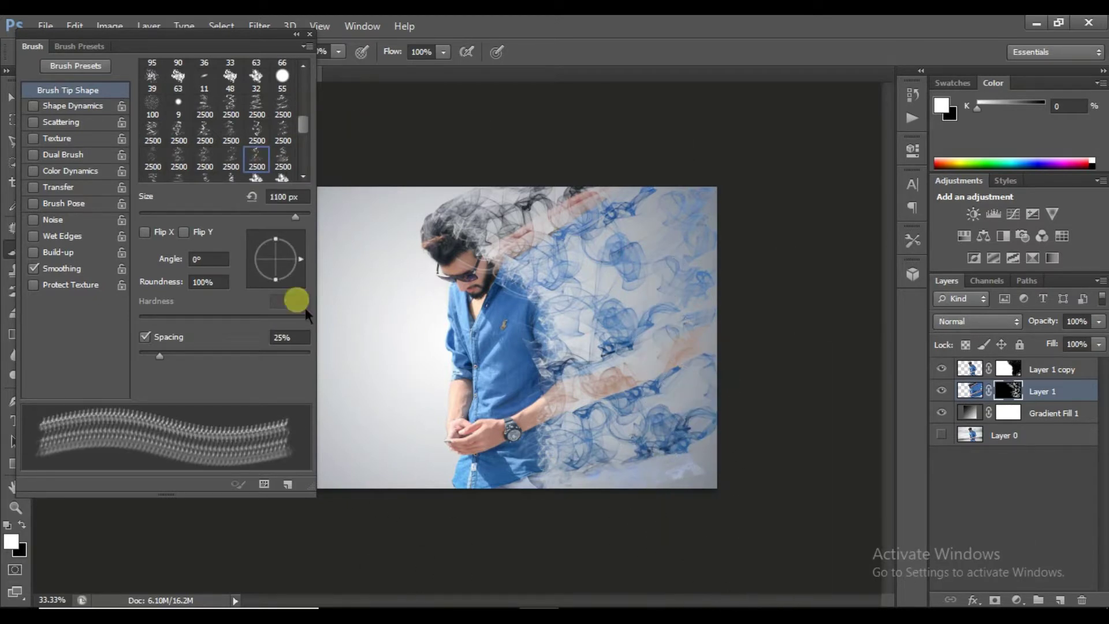
{"action": "left_click", "coordinate": [668, 297]}
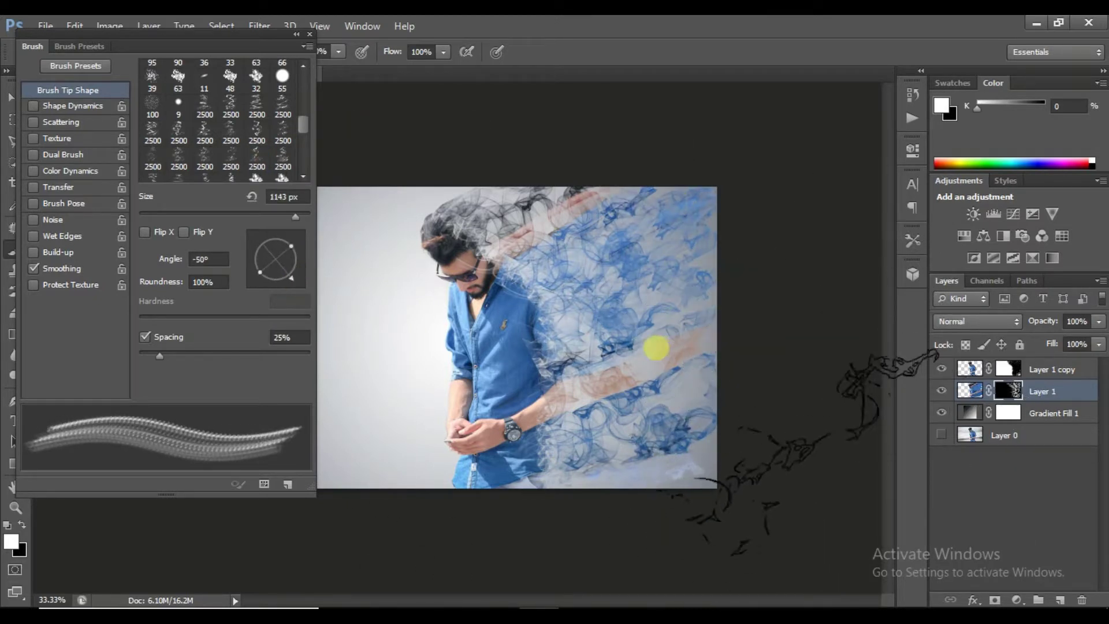
{"action": "key", "text": "bracketleft"}
{"action": "key", "text": "bracketleft"}
{"action": "key", "text": "bracketleft"}
{"action": "key", "text": "bracketright"}
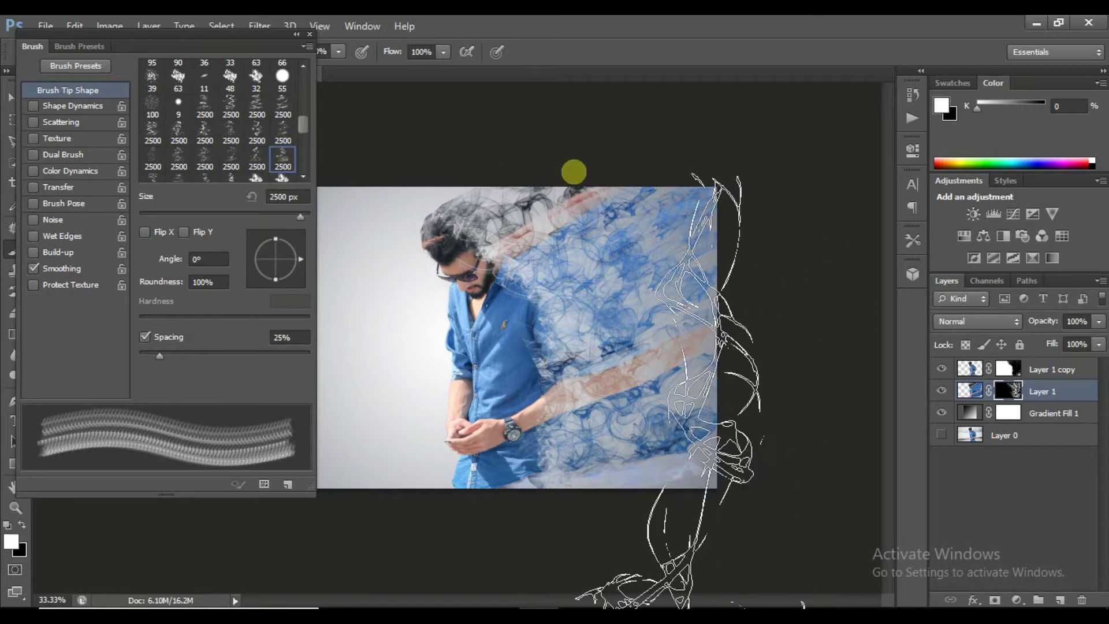
{"action": "left_click", "coordinate": [289, 254]}
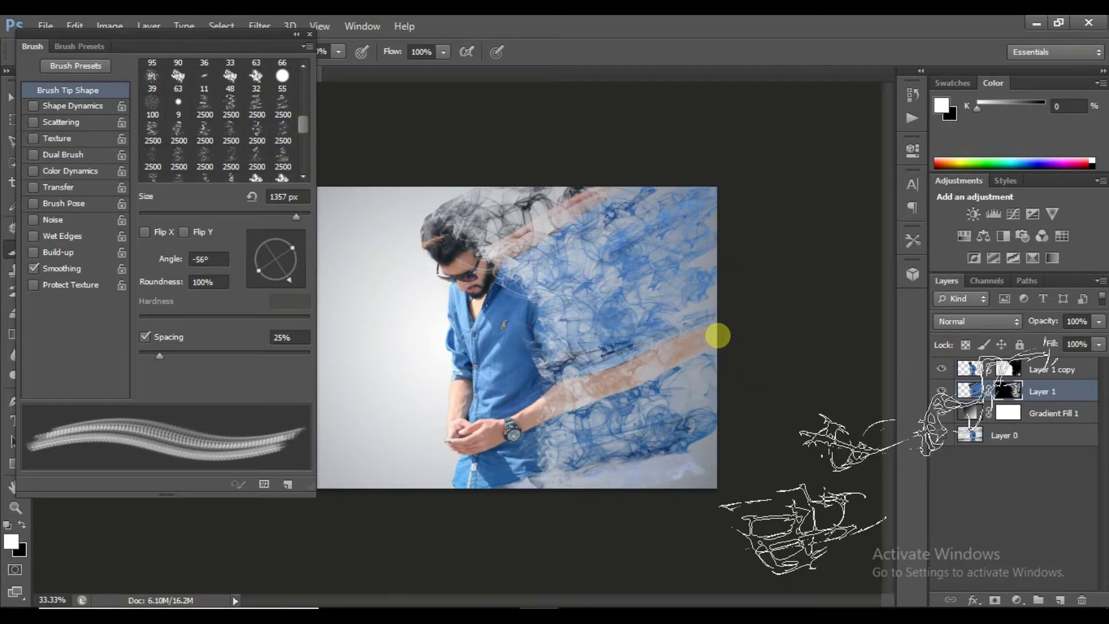
- Step back in History to undo the recent smoke strokes and repaint denser strands
{"action": "left_click", "coordinate": [913, 94]}
{"action": "left_click", "coordinate": [808, 119]}
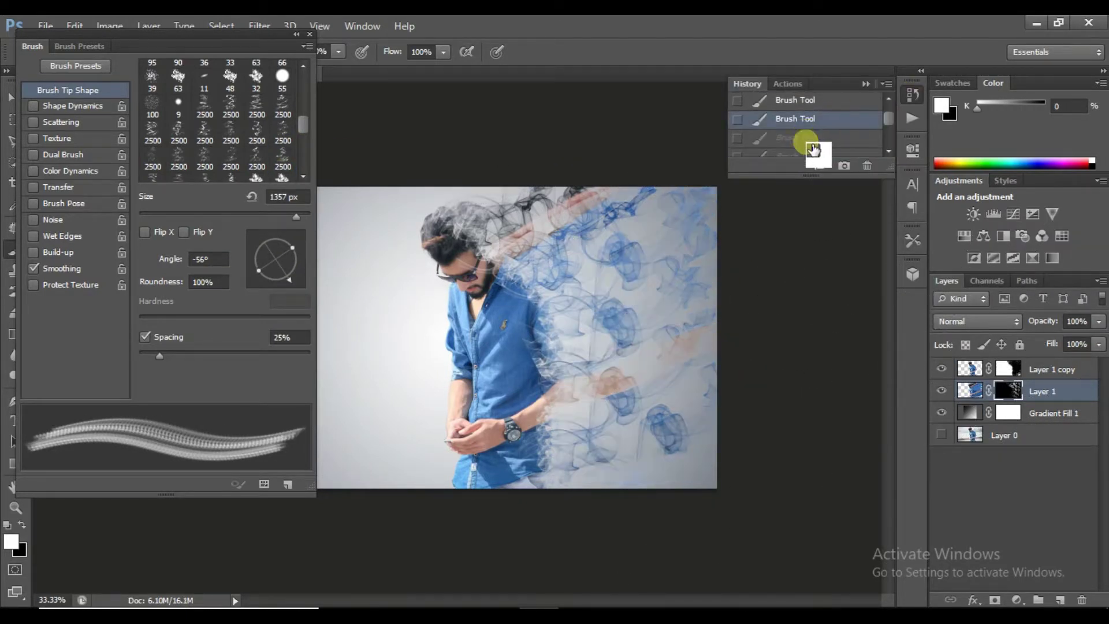
{"action": "left_click", "coordinate": [699, 403]}
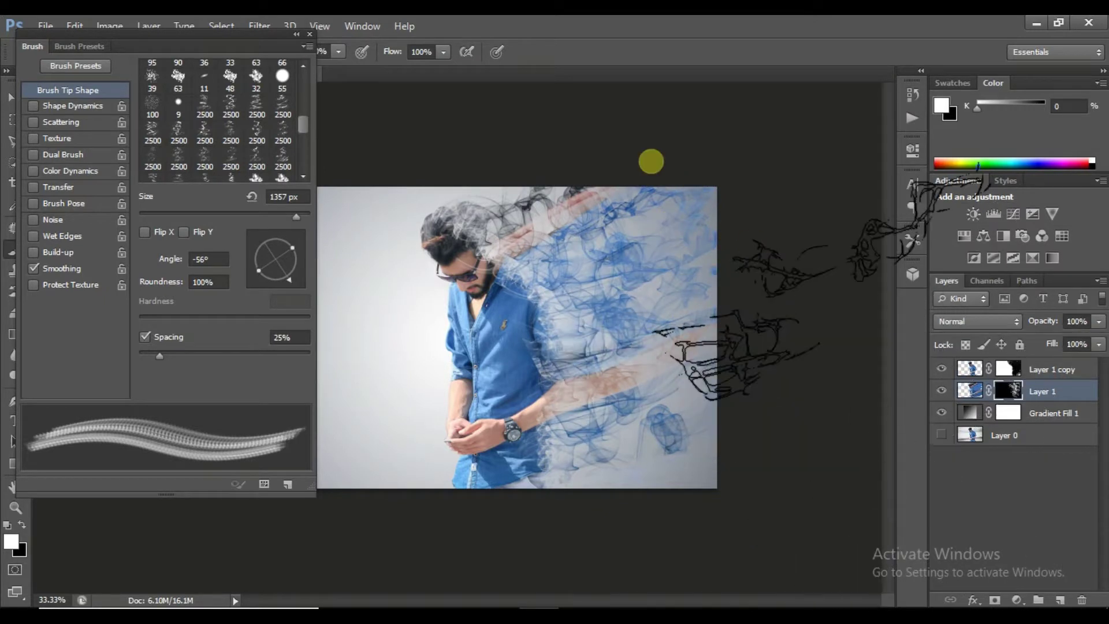
- Hide the Brush panel and choose a plain round brush tip
{"action": "key", "text": "F5"}
{"action": "left_click", "coordinate": [82, 52]}
{"action": "scroll", "coordinate": [104, 220], "scroll_direction": "up", "scroll_amount": 5}
{"action": "double_click", "coordinate": [50, 180]}
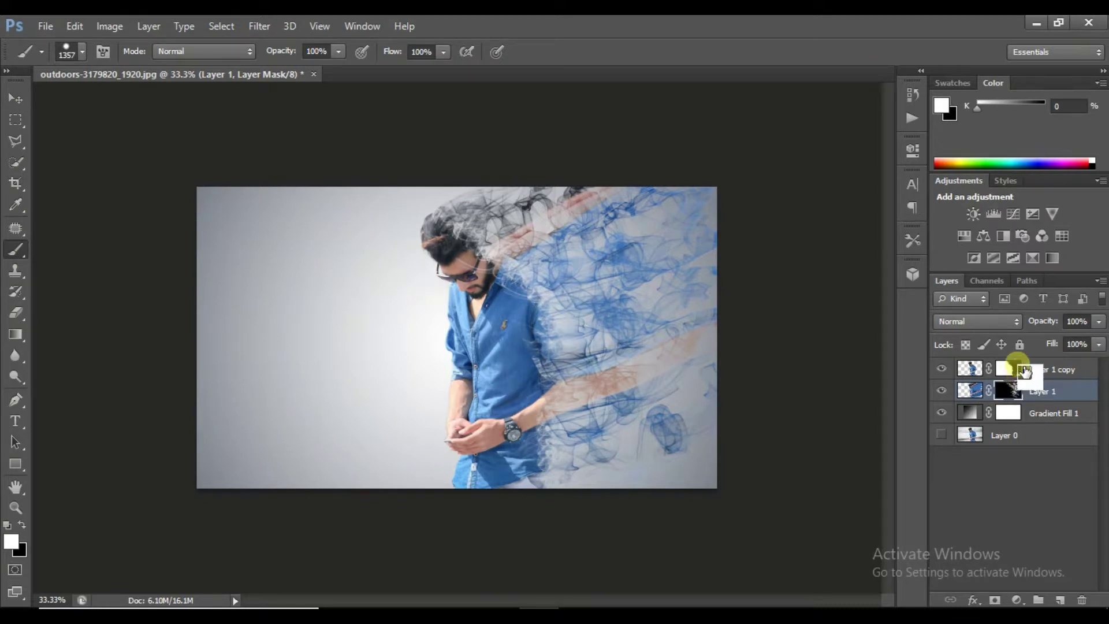
- Zoom in and touch up Layer 1 copy's mask along the man's right shirt edge with a smaller soft brush
{"action": "key", "text": "bracketleft"}
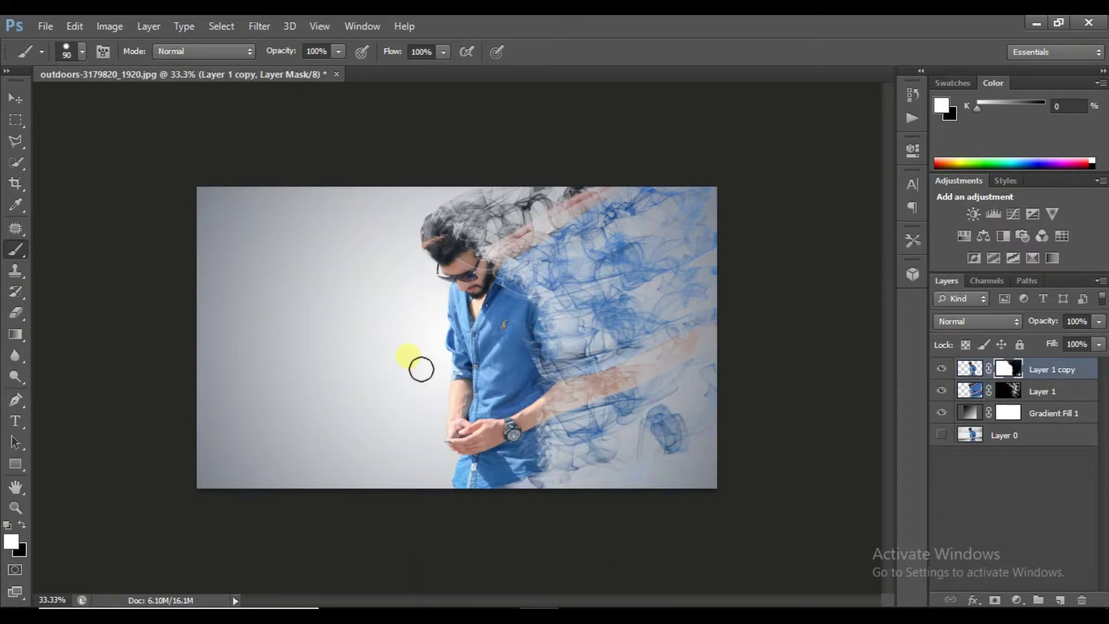
{"action": "key", "text": "ctrl+plus"}
{"action": "key", "text": "ctrl+plus"}
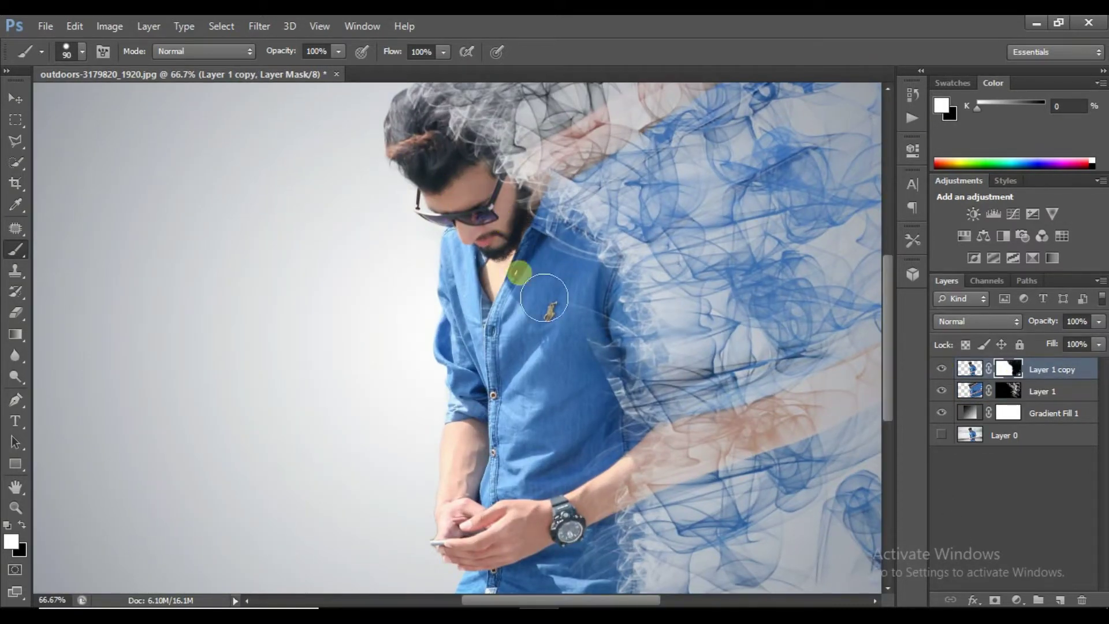
{"action": "scroll", "coordinate": [602, 322], "scroll_direction": "down", "scroll_amount": 5}
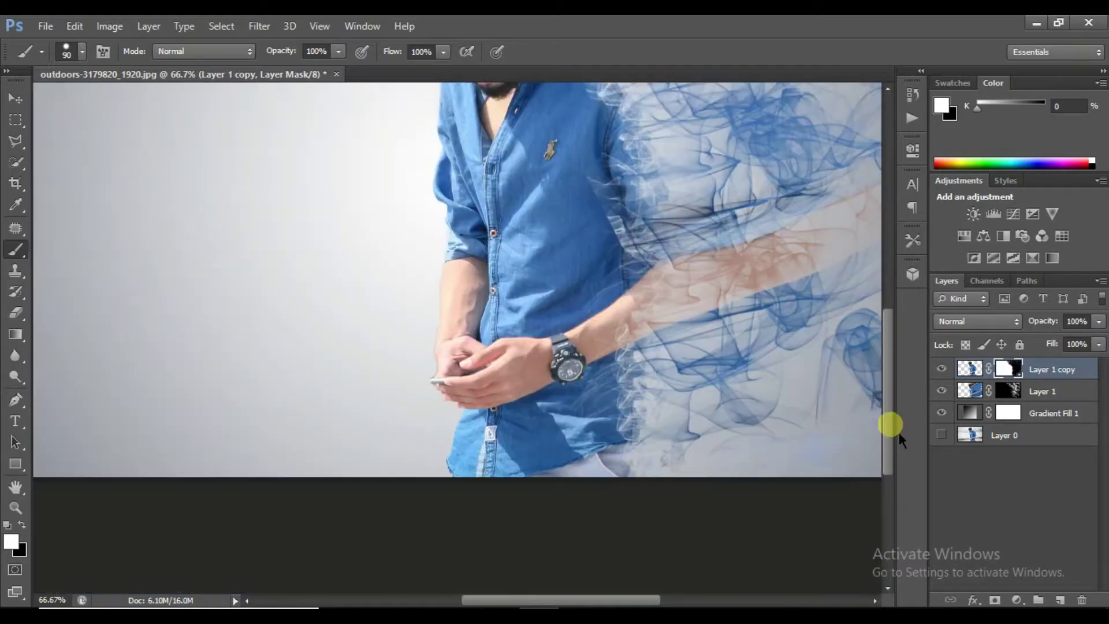
{"action": "scroll", "coordinate": [606, 288], "scroll_direction": "down", "scroll_amount": 2}
{"action": "right_click", "coordinate": [625, 381]}
{"action": "key", "text": "Escape"}
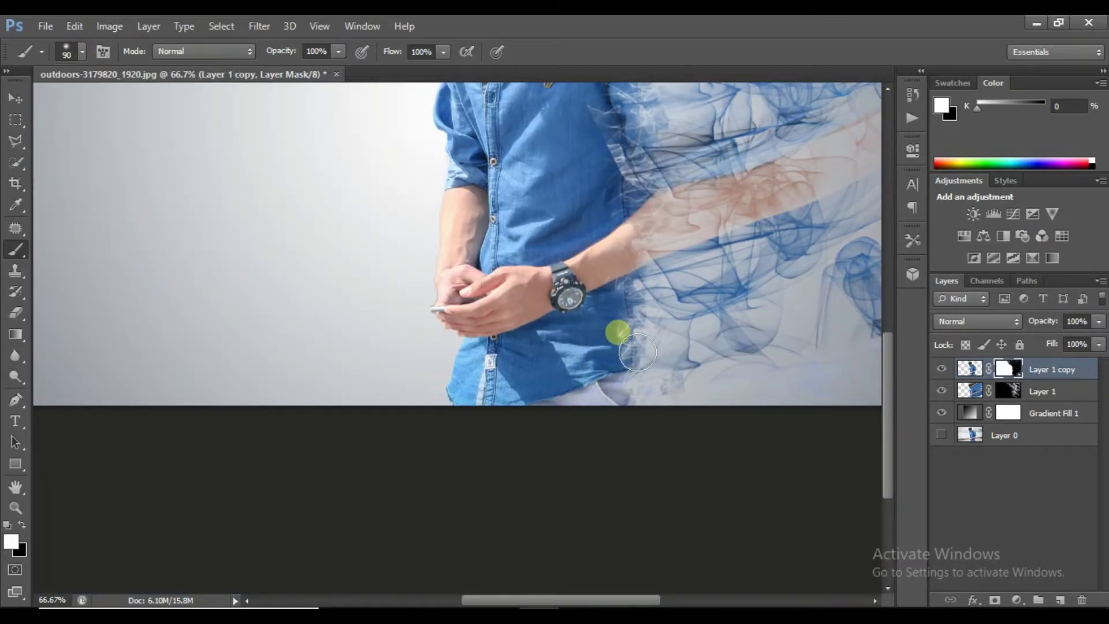
{"action": "scroll", "coordinate": [602, 249], "scroll_direction": "up", "scroll_amount": 5}
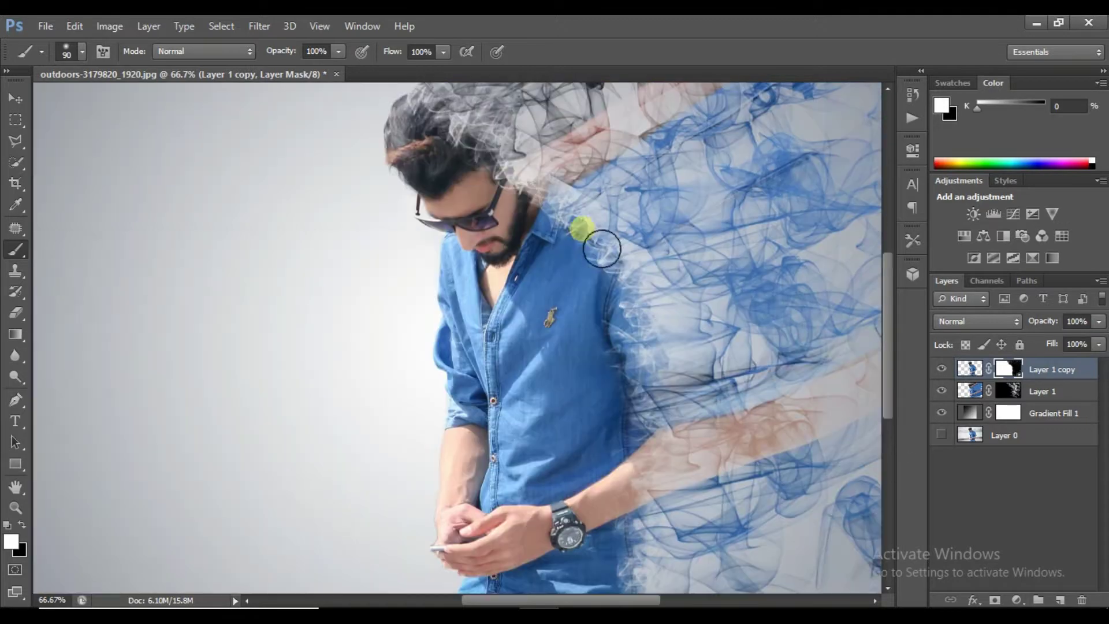
{"action": "key", "text": "ctrl+minus"}
{"action": "key", "text": "ctrl+minus"}
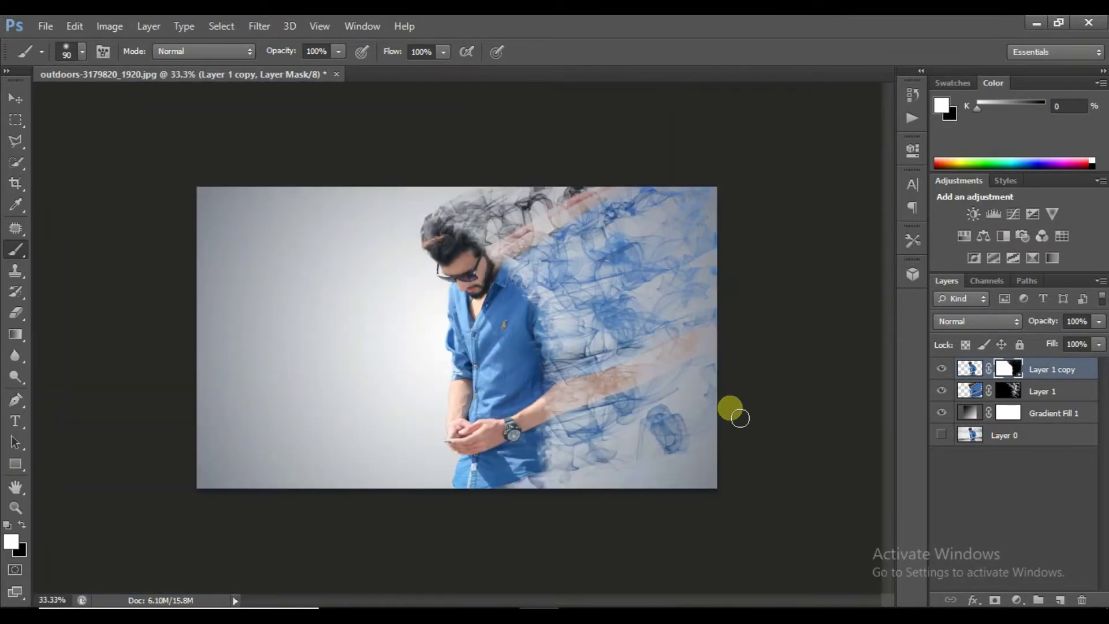
{"action": "left_click", "coordinate": [1008, 391]}
- Pick a smoke brush tip, size it down from 2680 px, and target Layer 1 copy's pixels
{"action": "left_click", "coordinate": [82, 52]}
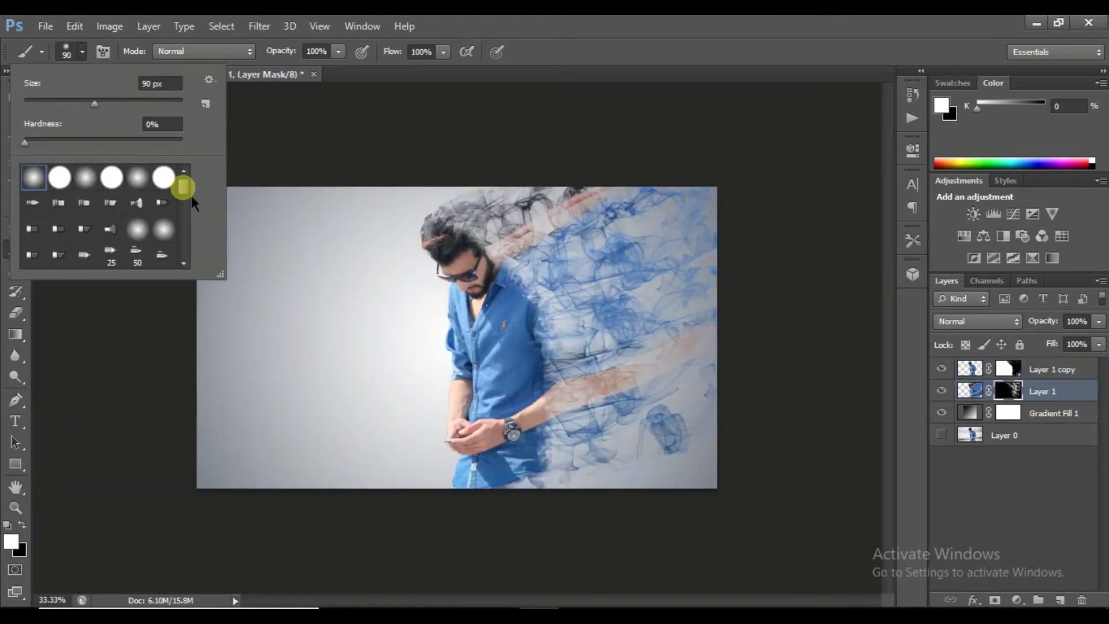
{"action": "scroll", "coordinate": [186, 179], "scroll_direction": "down", "scroll_amount": 5}
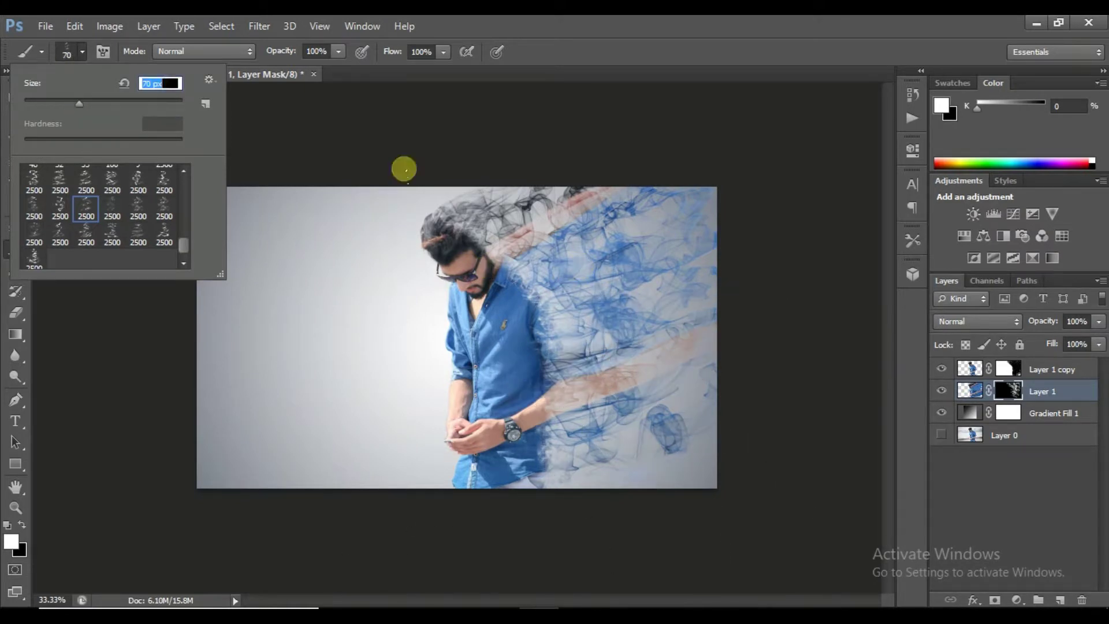
{"action": "type", "text": "2680"}
{"action": "key", "text": "Return"}
{"action": "key", "text": "bracketleft"}
{"action": "key", "text": "bracketleft"}
{"action": "key", "text": "bracketleft"}
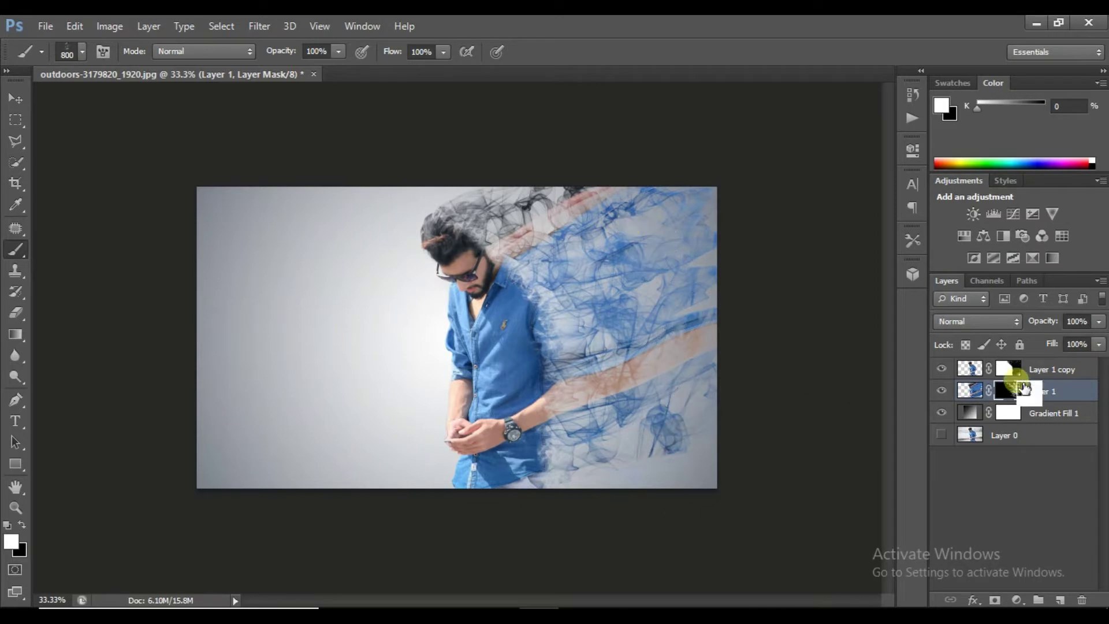
{"action": "left_click", "coordinate": [970, 368]}
- Rotate the smoke tip to 162° at 714 px, then target Layer 1 copy's mask
{"action": "key", "text": "F5"}
{"action": "left_click", "coordinate": [258, 253]}
{"action": "key", "text": "bracketleft"}
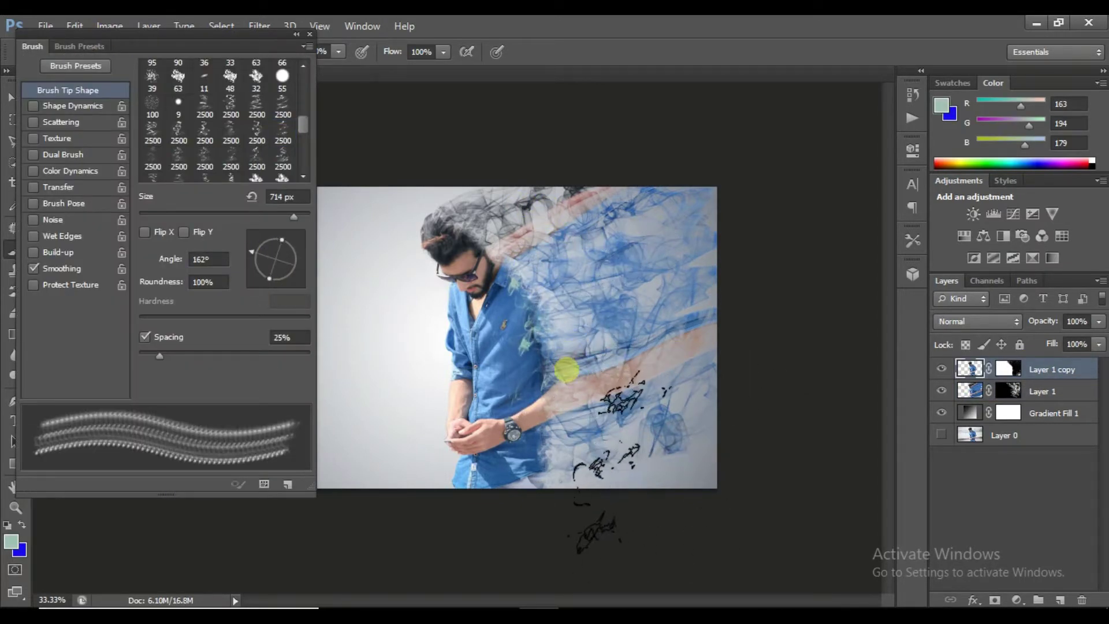
{"action": "left_click", "coordinate": [296, 34]}
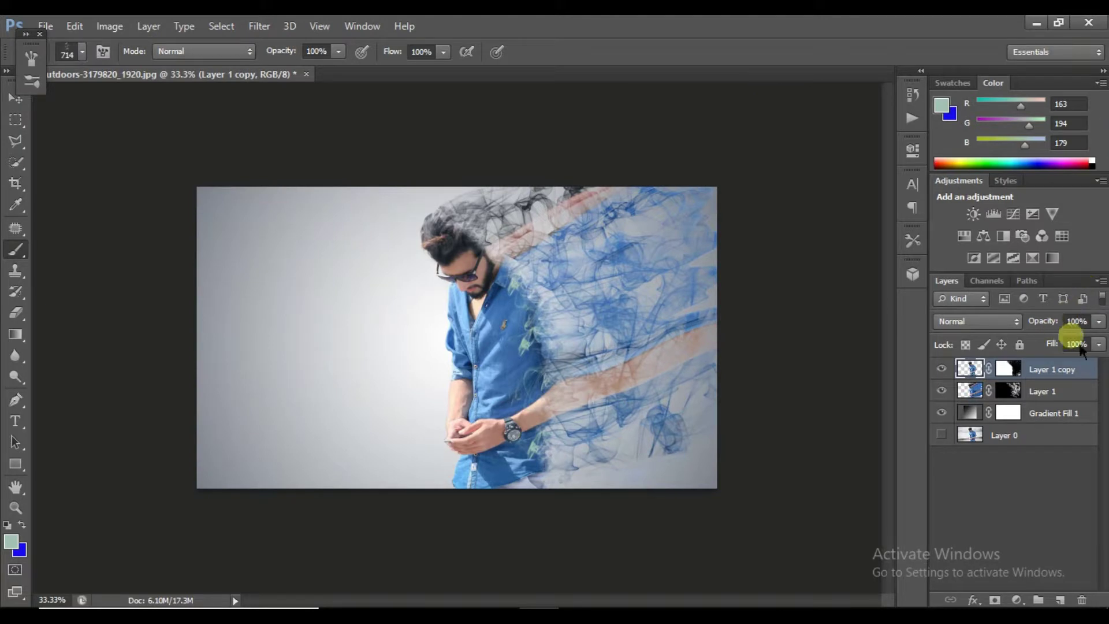
{"action": "left_click", "coordinate": [1018, 377]}
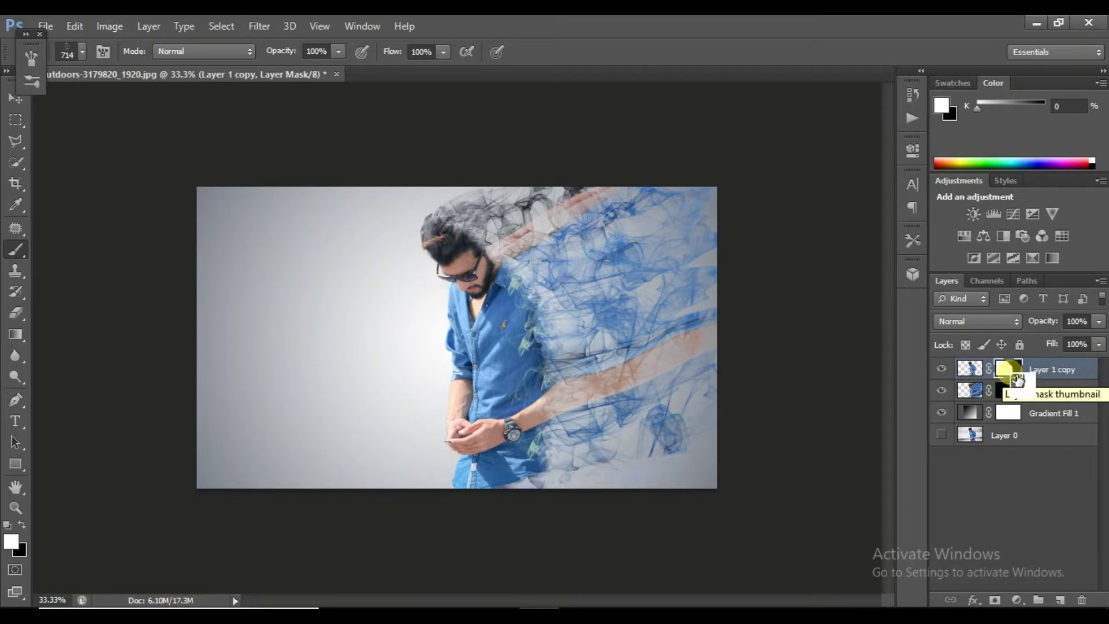
- Place the crack-2249743 texture and narrow it horizontally
{"action": "left_click", "coordinate": [45, 26]}
{"action": "left_click", "coordinate": [106, 304]}
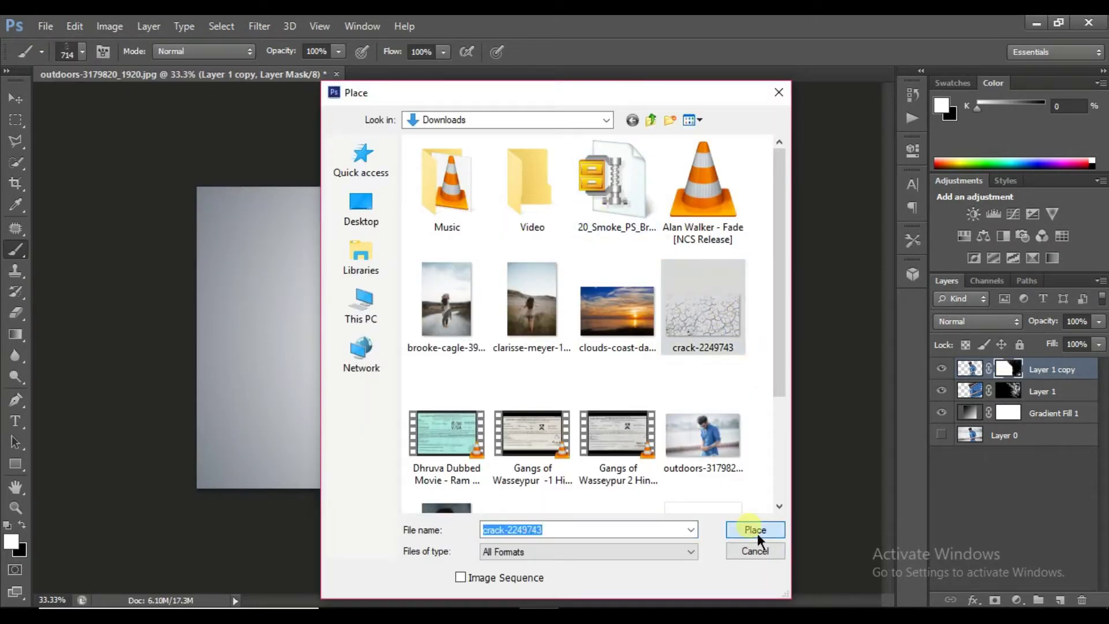
{"action": "left_click", "coordinate": [754, 530]}
{"action": "mouse_move", "coordinate": [717, 338]}
{"action": "left_mouse_down"}
{"action": "mouse_move", "coordinate": [602, 340]}
{"action": "mouse_move", "coordinate": [777, 312]}
{"action": "mouse_move", "coordinate": [508, 336]}
{"action": "mouse_move", "coordinate": [494, 325]}
{"action": "left_mouse_up"}
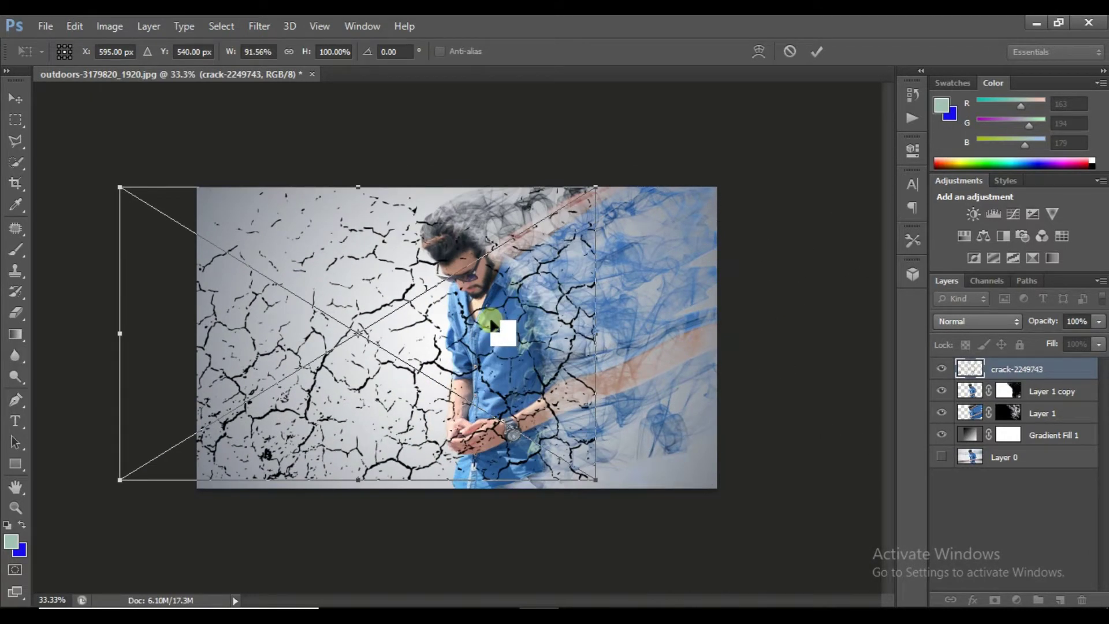
{"action": "left_click", "coordinate": [818, 52]}
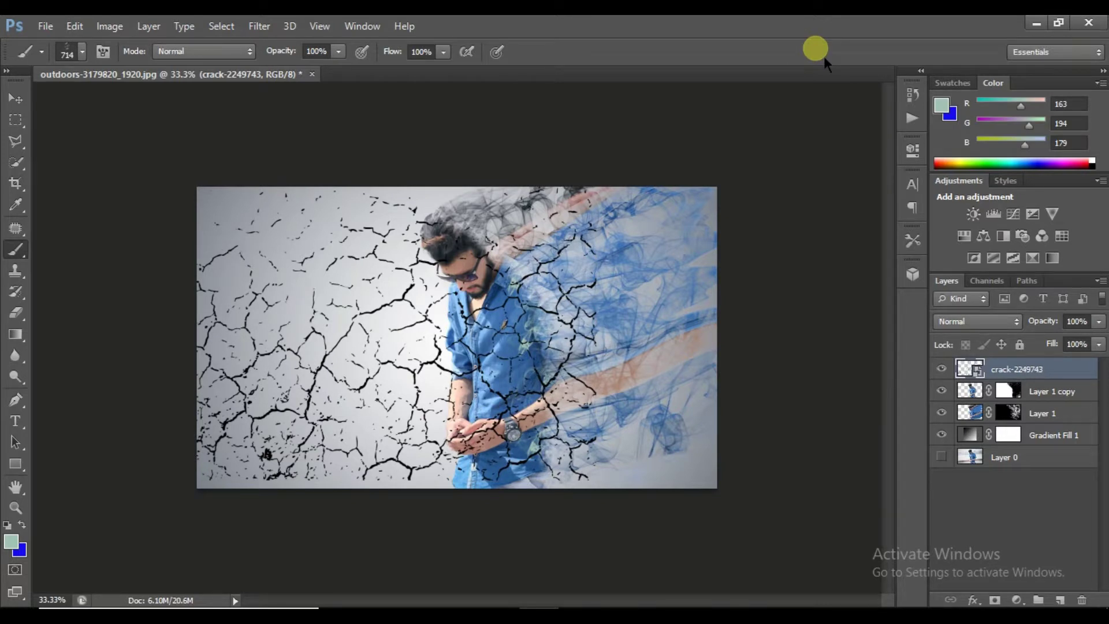
- Transform the crack texture again, squeezing its left side inward
{"action": "key", "text": "ctrl+t"}
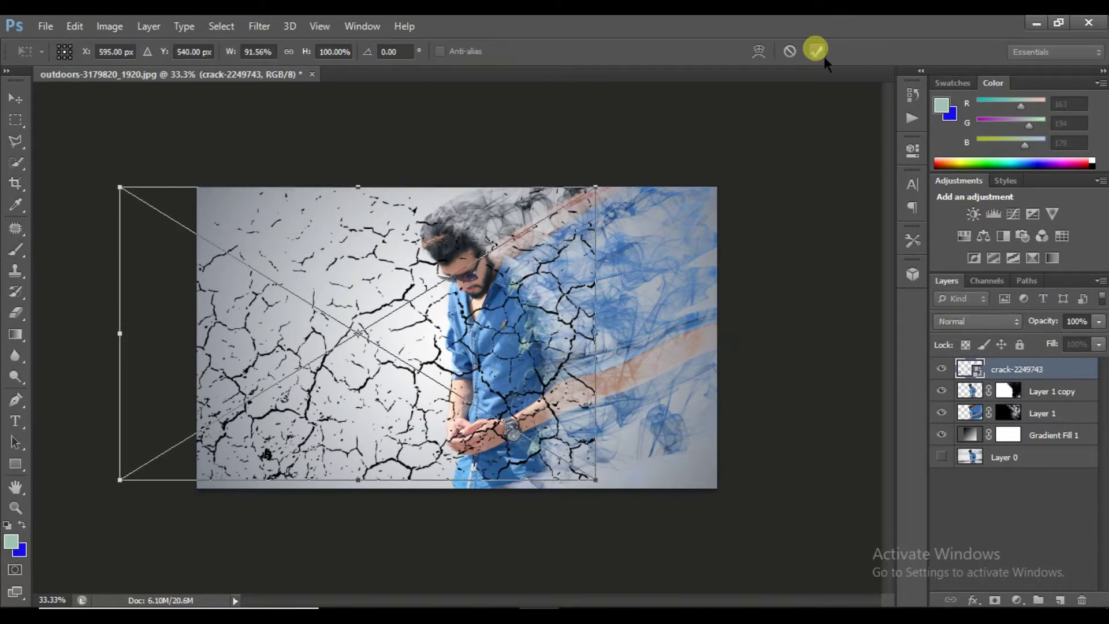
{"action": "left_click_drag", "start_coordinate": [118, 338], "coordinate": [241, 341]}
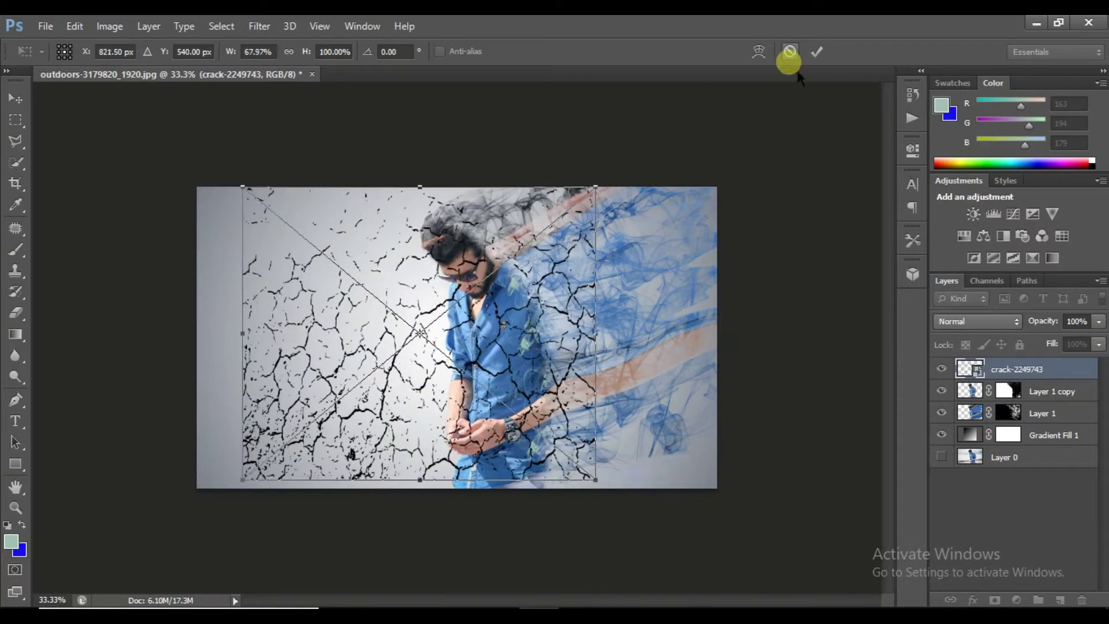
{"action": "left_click", "coordinate": [817, 52]}
{"action": "left_click", "coordinate": [82, 51]}
- Rasterize the crack layer and erase cracks left of and beside the man with a soft eraser
{"action": "left_click", "coordinate": [15, 312]}
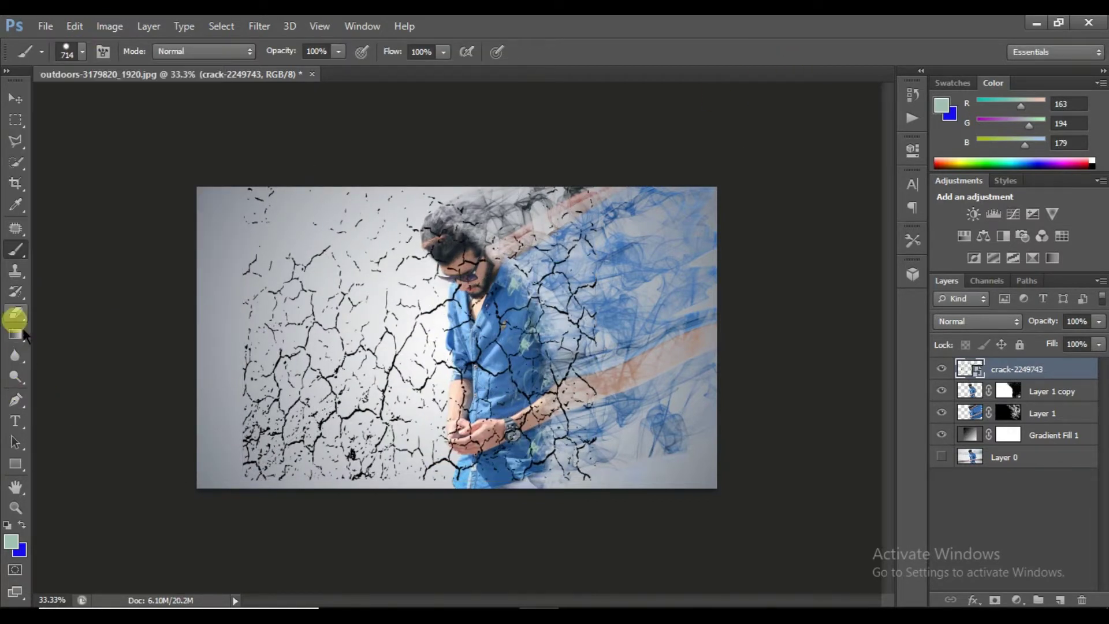
{"action": "left_click", "coordinate": [82, 51]}
{"action": "double_click", "coordinate": [62, 173]}
{"action": "right_click", "coordinate": [1016, 368]}
{"action": "left_click", "coordinate": [718, 245]}
{"action": "mouse_move", "coordinate": [237, 285]}
{"action": "left_mouse_down"}
{"action": "mouse_move", "coordinate": [272, 445]}
{"action": "mouse_move", "coordinate": [338, 215]}
{"action": "left_mouse_up"}
{"action": "key", "text": "bracketleft"}
{"action": "key", "text": "bracketleft"}
{"action": "key", "text": "bracketleft"}
{"action": "left_click_drag", "start_coordinate": [434, 310], "coordinate": [445, 417]}
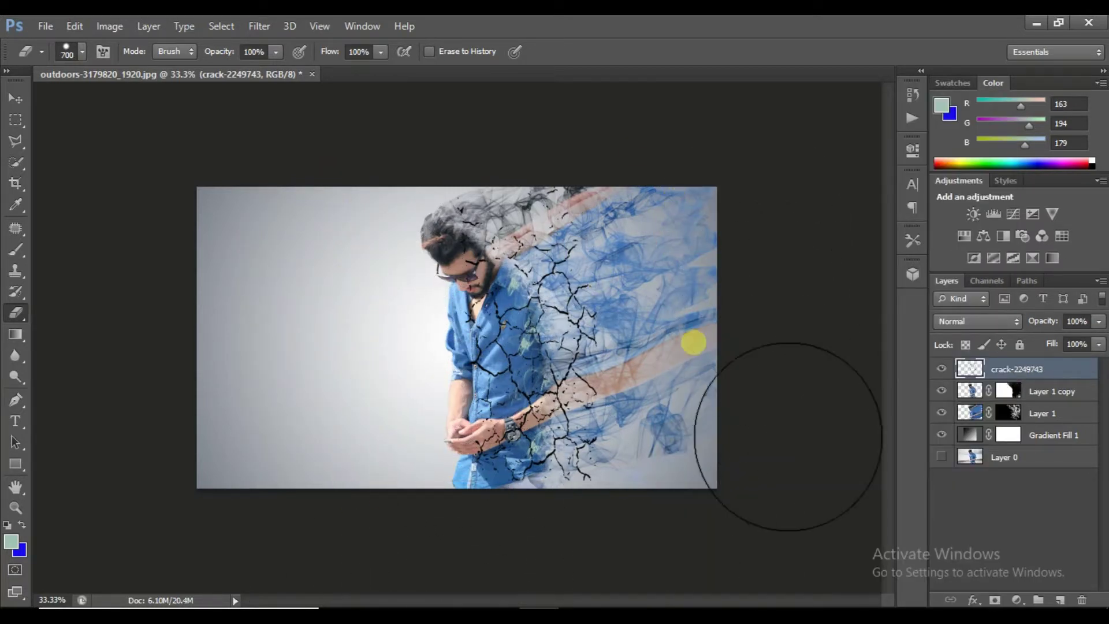
- Set the crack layer to Soft Light, add a mask, and paint it with a 250-then-60 px brush
{"action": "left_click", "coordinate": [1002, 323]}
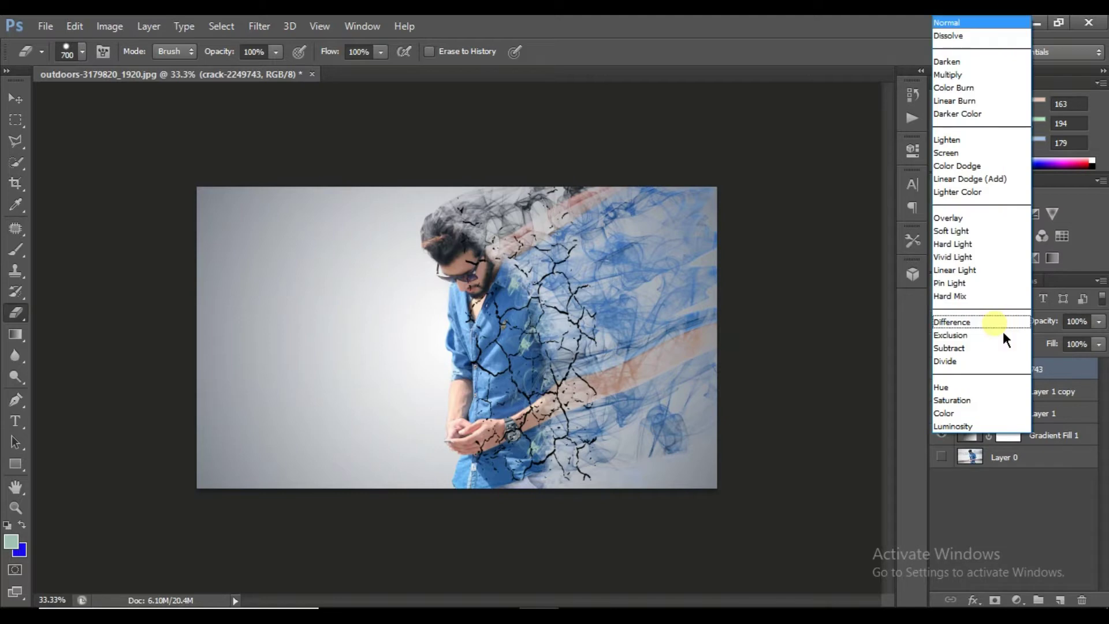
{"action": "left_click", "coordinate": [956, 232]}
{"action": "left_click", "coordinate": [994, 601]}
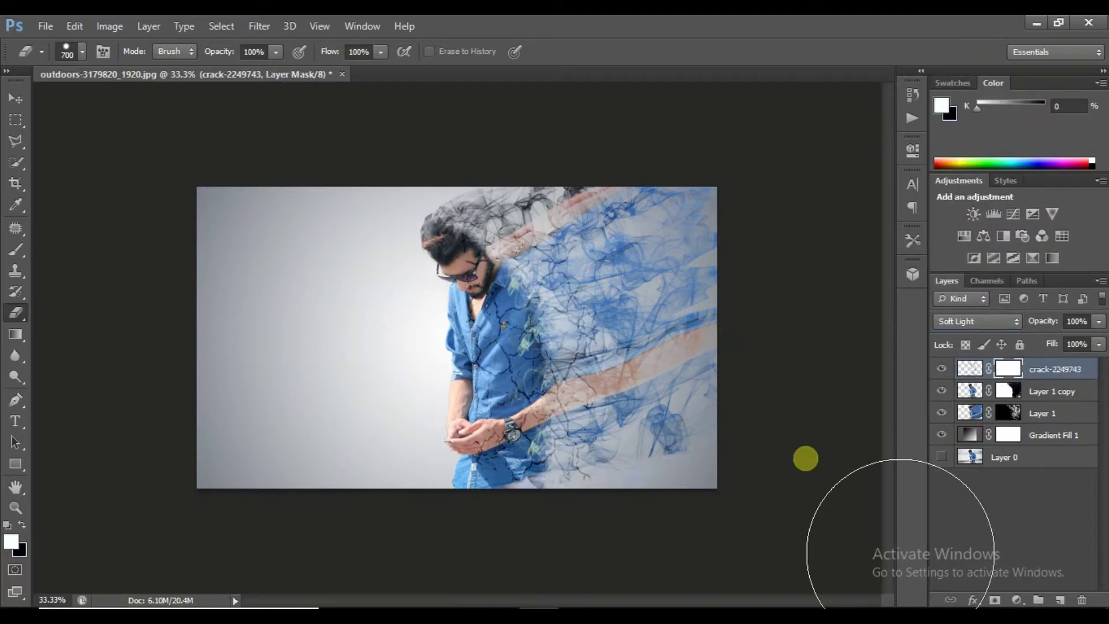
{"action": "left_click", "coordinate": [16, 250]}
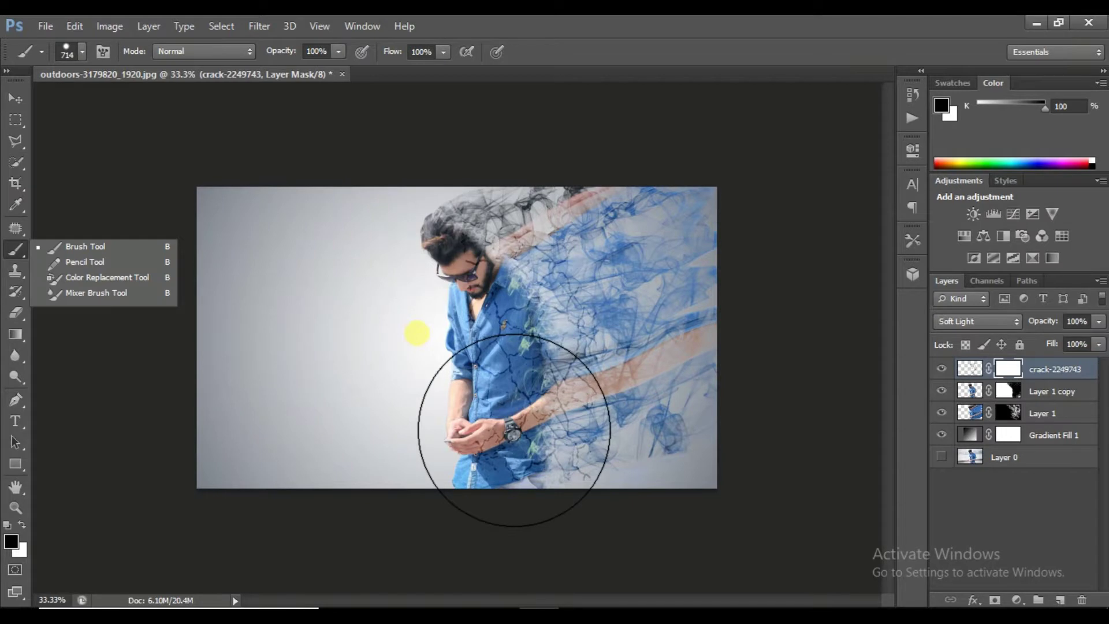
{"action": "key", "text": "bracketleft"}
{"action": "key", "text": "bracketleft"}
{"action": "key", "text": "bracketleft"}
{"action": "key", "text": "ctrl+plus"}
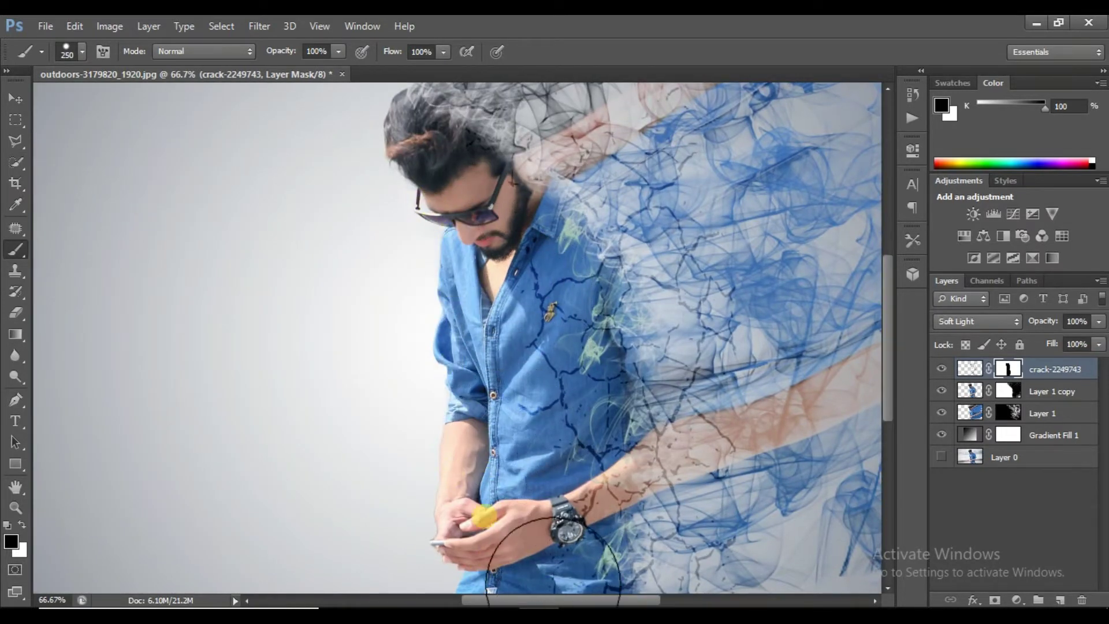
{"action": "scroll", "coordinate": [862, 338], "scroll_direction": "down", "scroll_amount": 5}
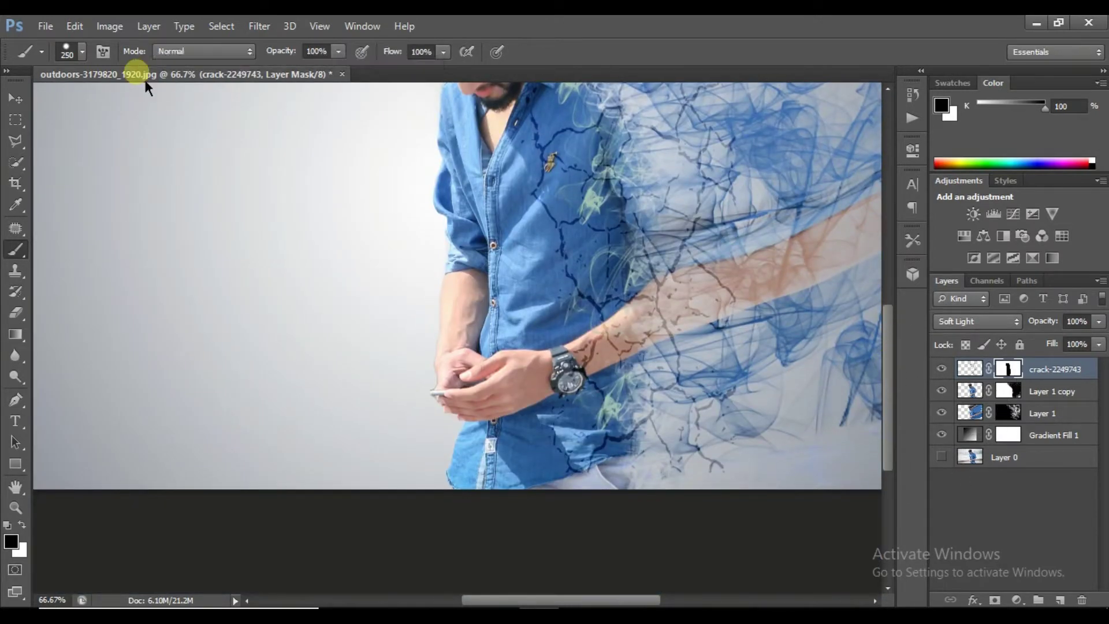
{"action": "key", "text": "bracketleft"}
{"action": "key", "text": "bracketleft"}
{"action": "key", "text": "bracketleft"}
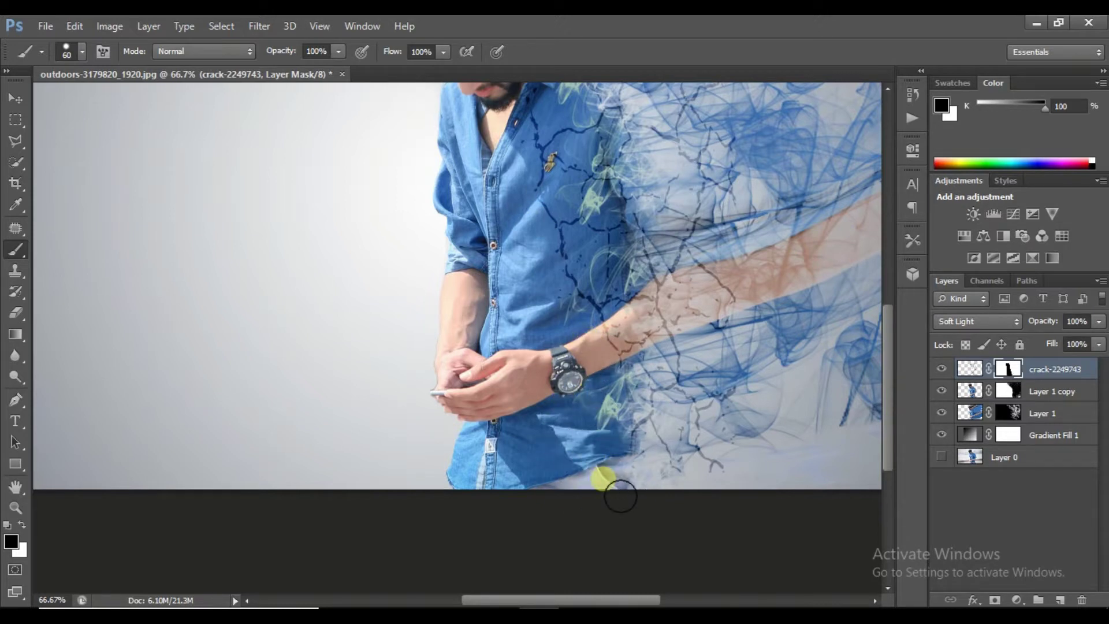
{"action": "key", "text": "ctrl+minus"}
- Lower the crack layer's opacity to 57%
{"action": "left_click", "coordinate": [1098, 321]}
{"action": "mouse_move", "coordinate": [1069, 345]}
{"action": "left_mouse_down"}
{"action": "mouse_move", "coordinate": [1043, 355]}
{"action": "mouse_move", "coordinate": [1058, 362]}
{"action": "left_mouse_up"}
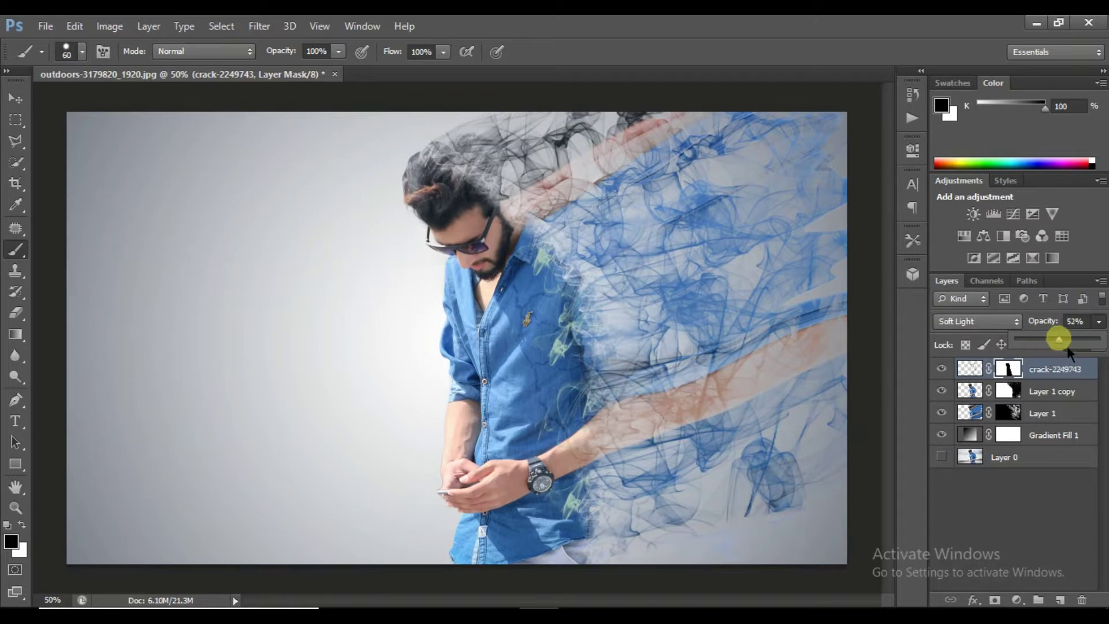
{"action": "left_click", "coordinate": [696, 252]}
{"action": "key", "text": "ctrl+plus"}
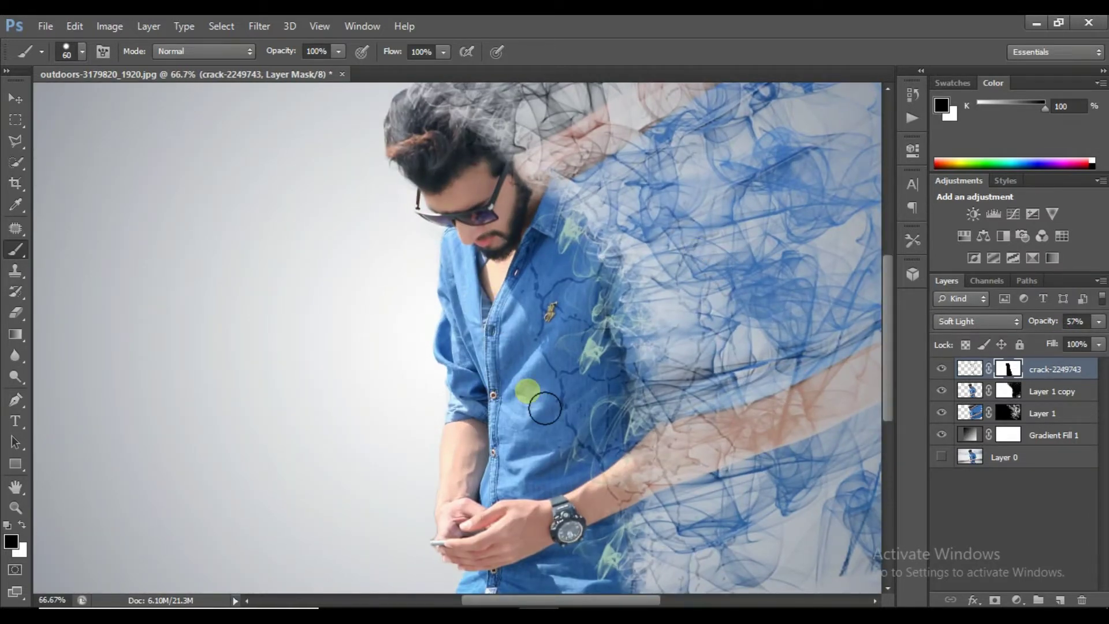
{"action": "left_click", "coordinate": [16, 100]}
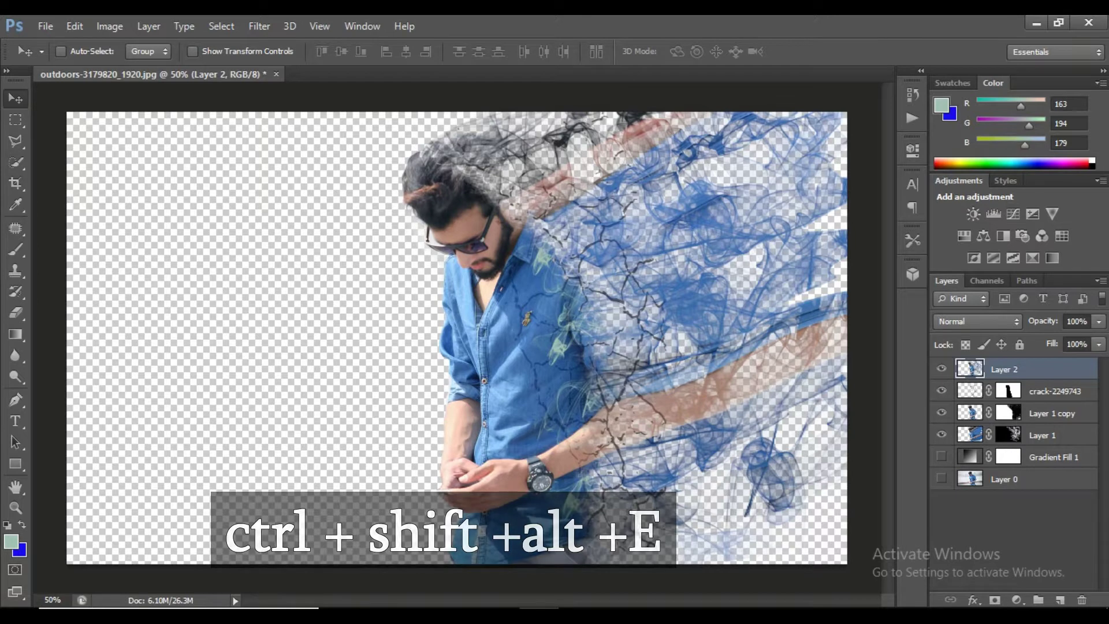
- Show the gradient background and set Layer 2 to Soft Light at 59% opacity
{"action": "left_click", "coordinate": [942, 457]}
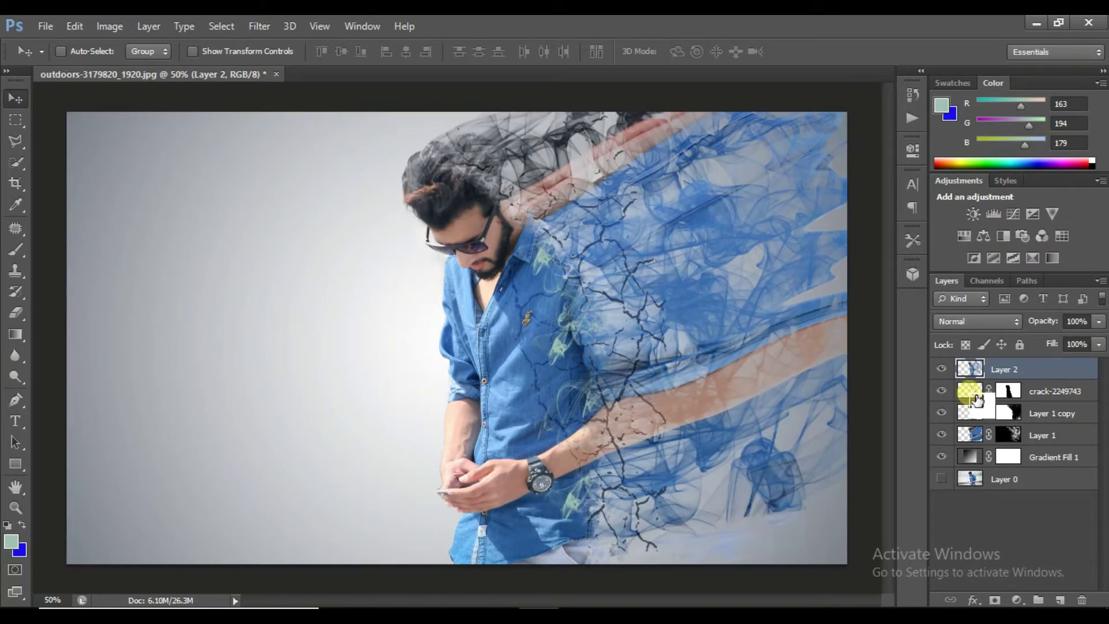
{"action": "left_click", "coordinate": [983, 321]}
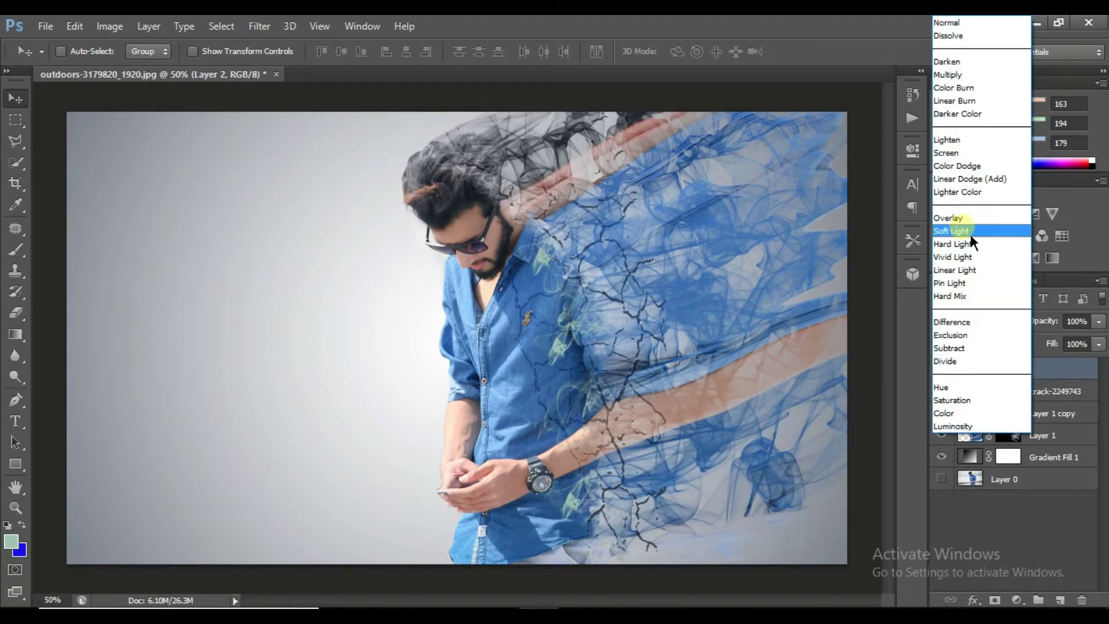
{"action": "left_click", "coordinate": [970, 231]}
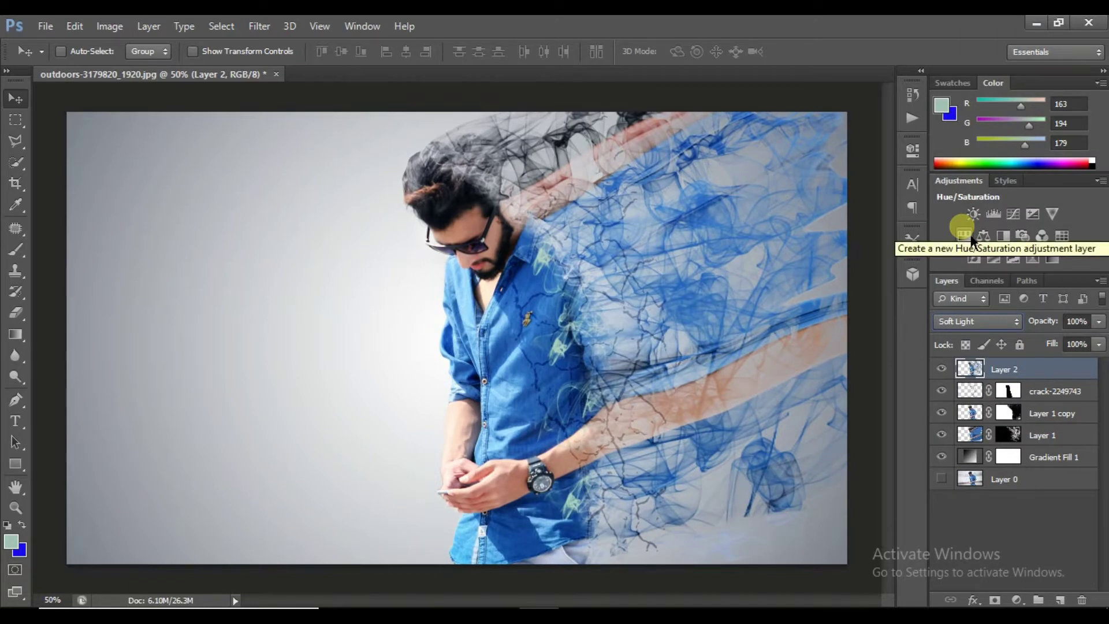
{"action": "left_click", "coordinate": [1098, 321]}
{"action": "left_click_drag", "start_coordinate": [1099, 341], "coordinate": [1072, 349]}
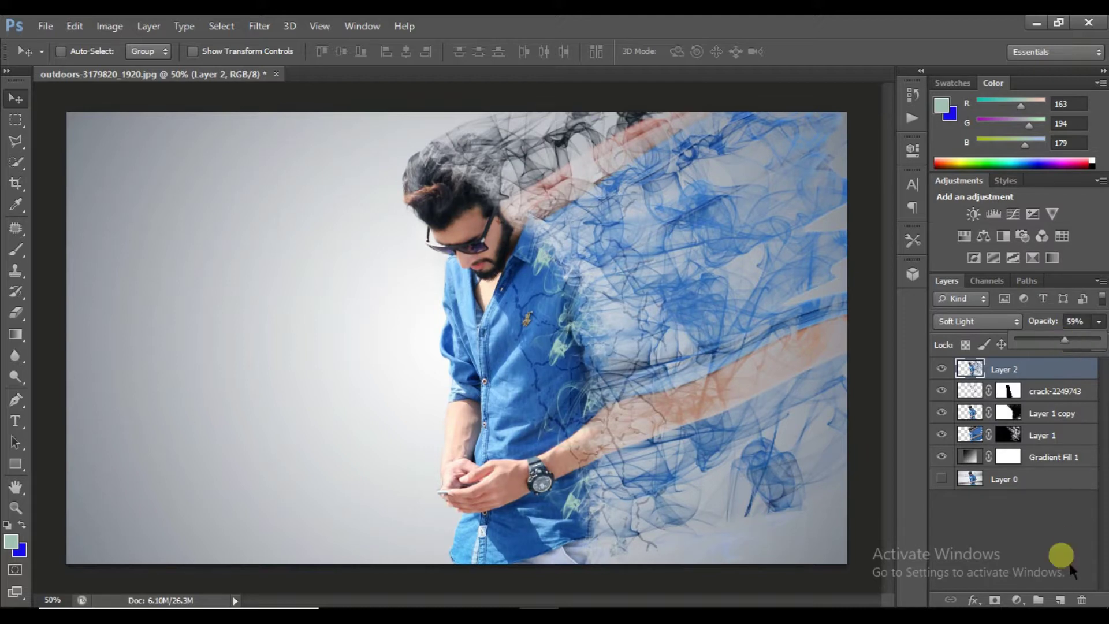
{"action": "left_click", "coordinate": [1016, 599]}
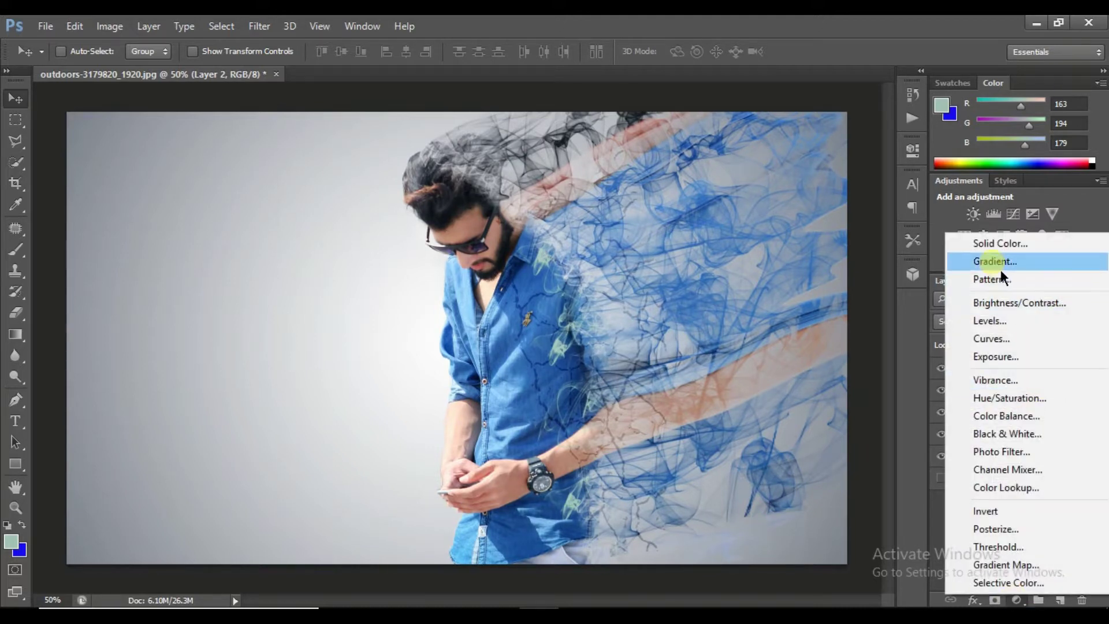
{"action": "left_click", "coordinate": [994, 261]}
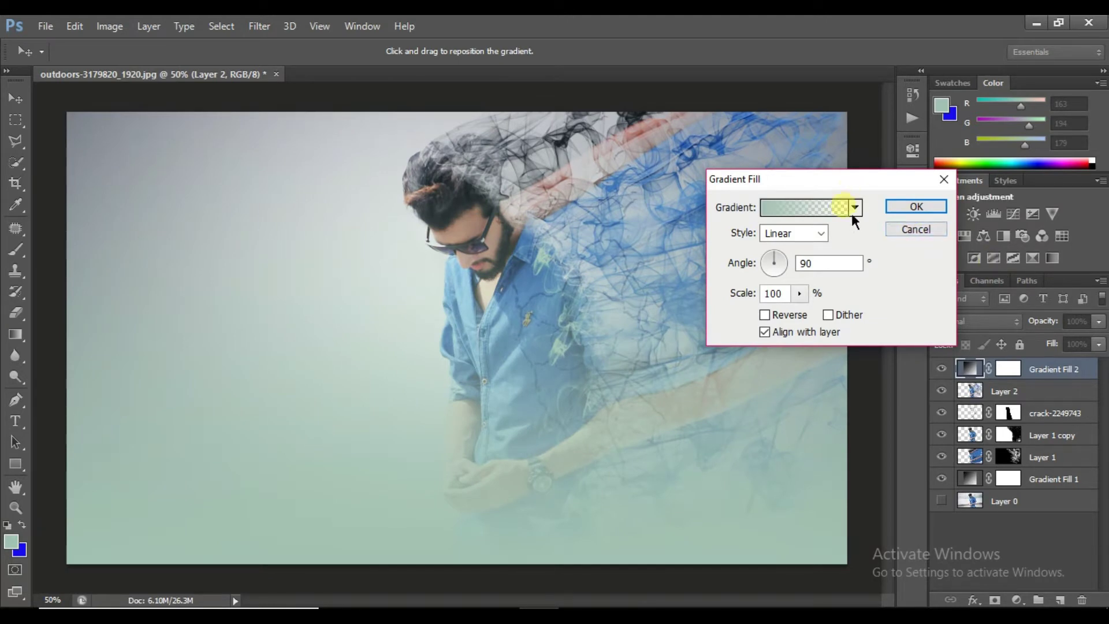
{"action": "left_click", "coordinate": [847, 208]}
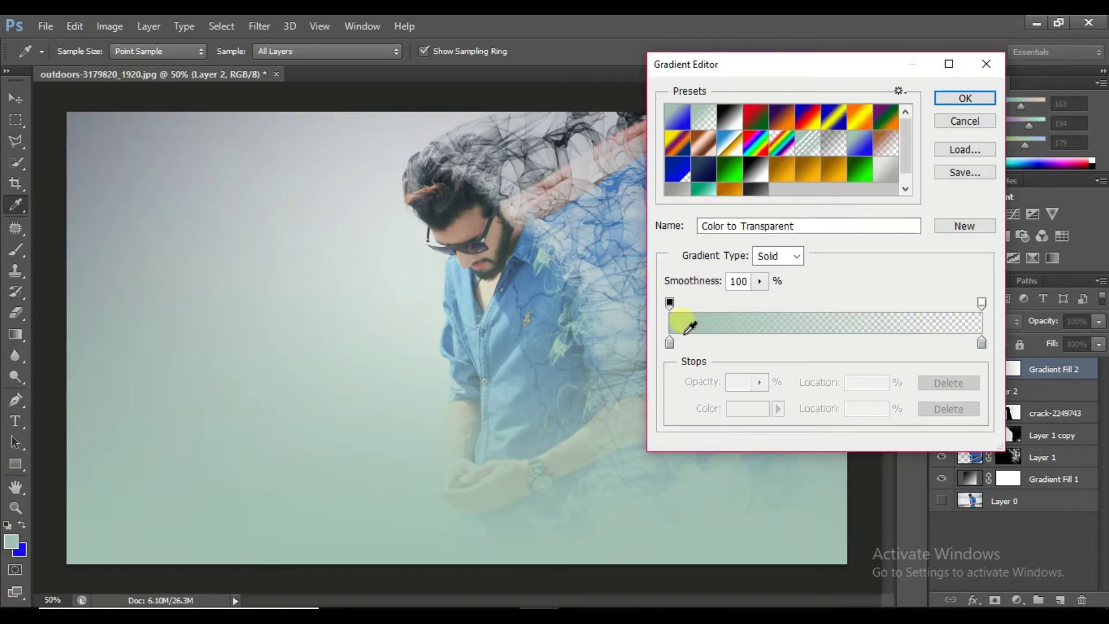
{"action": "left_click", "coordinate": [782, 118]}
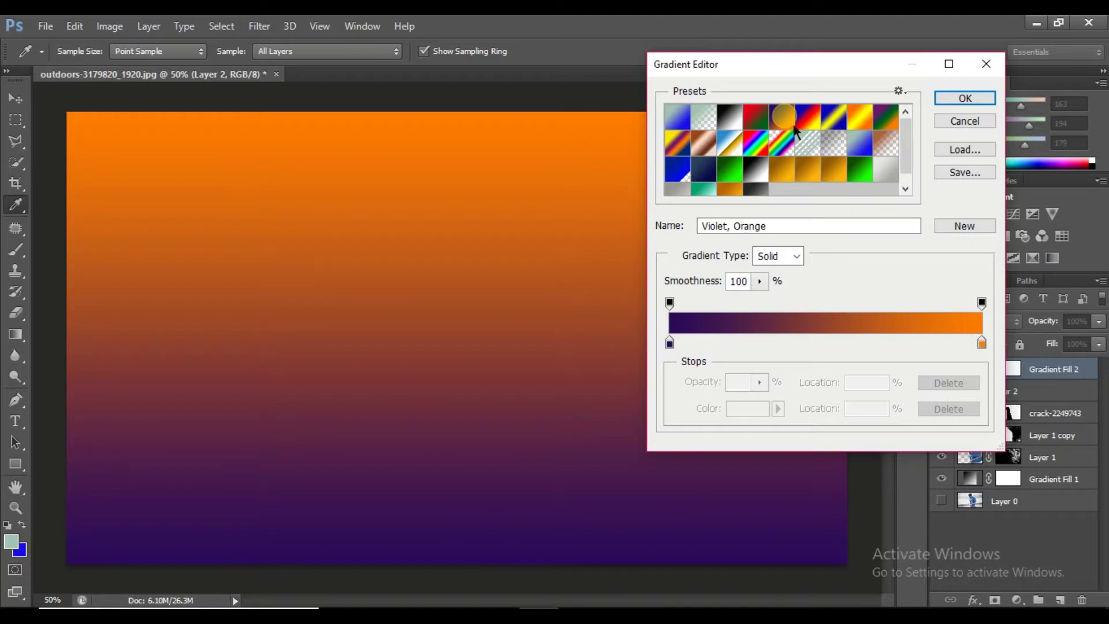
{"action": "left_click", "coordinate": [670, 344]}
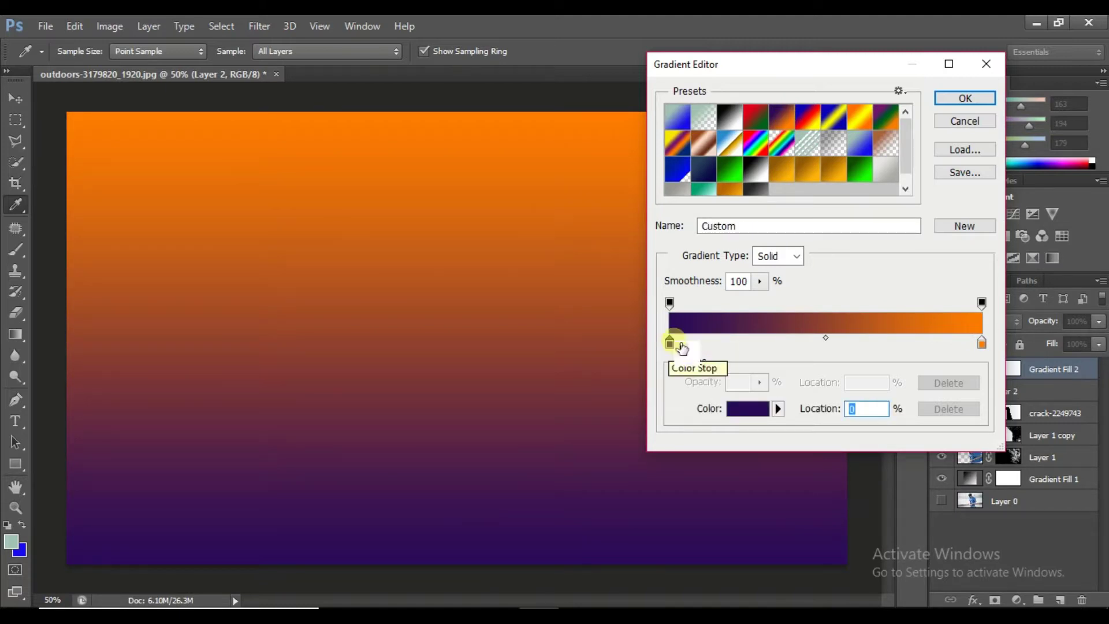
{"action": "left_click", "coordinate": [747, 408]}
{"action": "left_click", "coordinate": [876, 317]}
{"action": "left_click_drag", "start_coordinate": [840, 362], "coordinate": [823, 380]}
{"action": "left_click", "coordinate": [989, 237]}
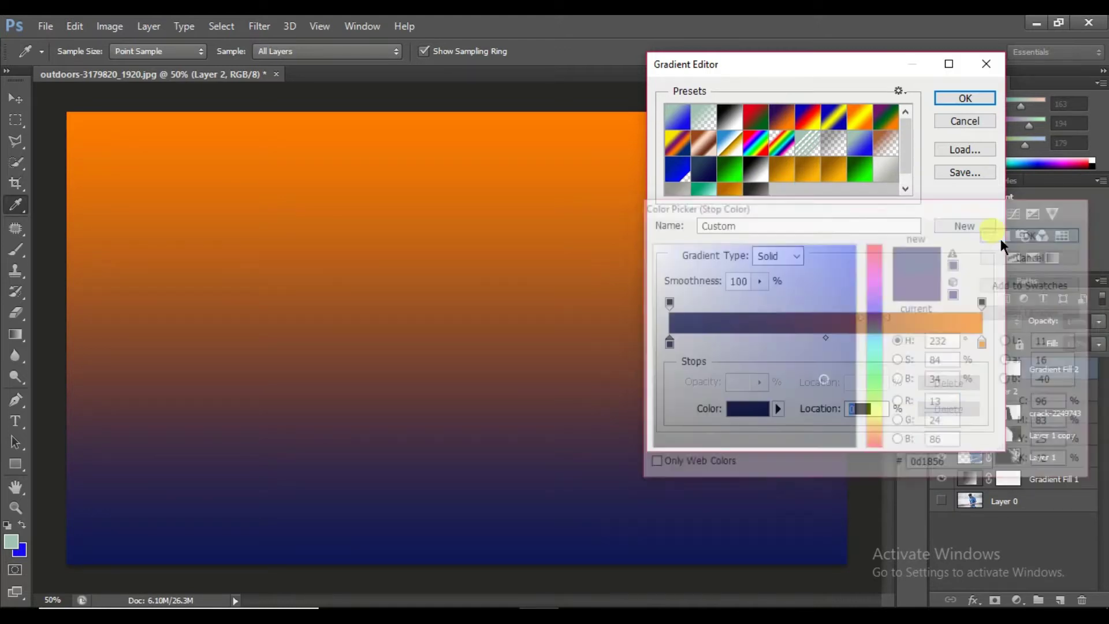
{"action": "left_click", "coordinate": [982, 343]}
{"action": "left_click", "coordinate": [751, 410]}
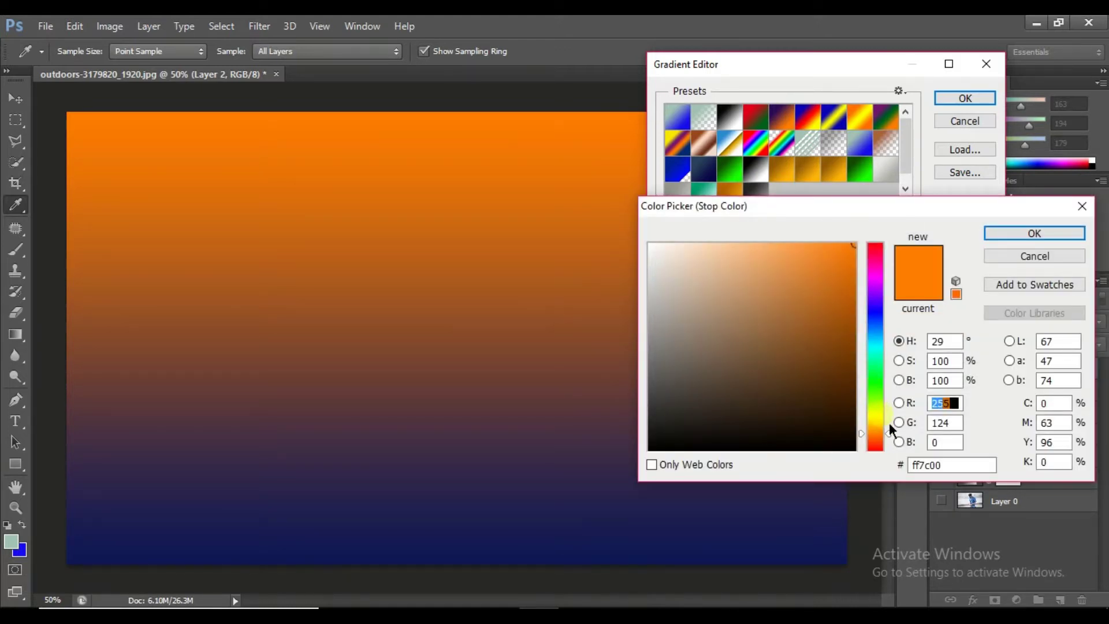
{"action": "left_click", "coordinate": [876, 426]}
{"action": "left_click", "coordinate": [876, 430]}
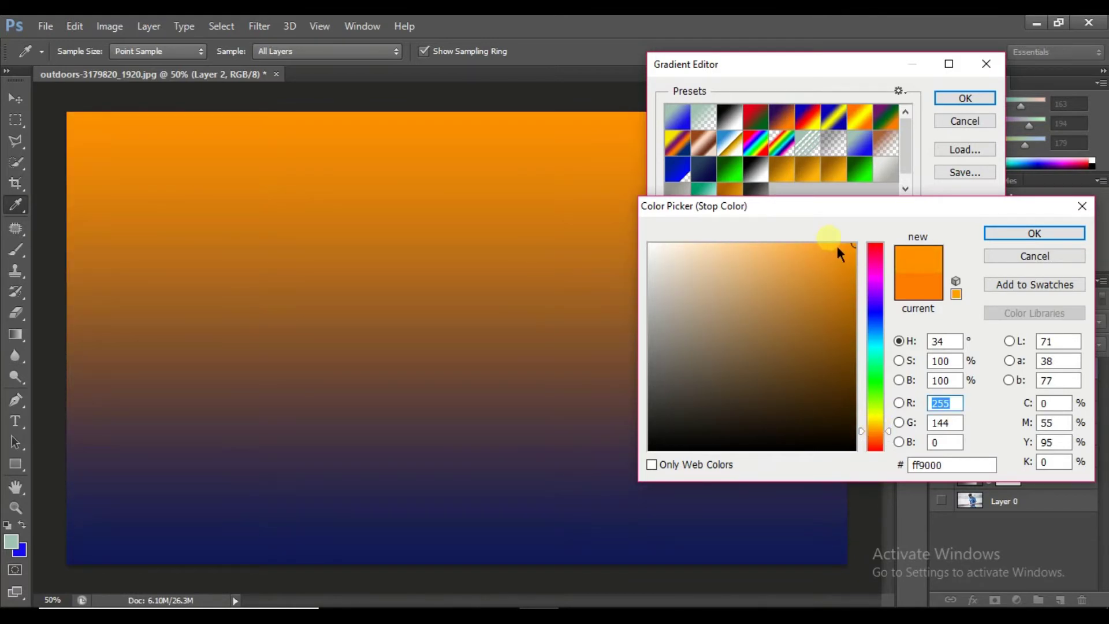
{"action": "left_click", "coordinate": [1005, 236]}
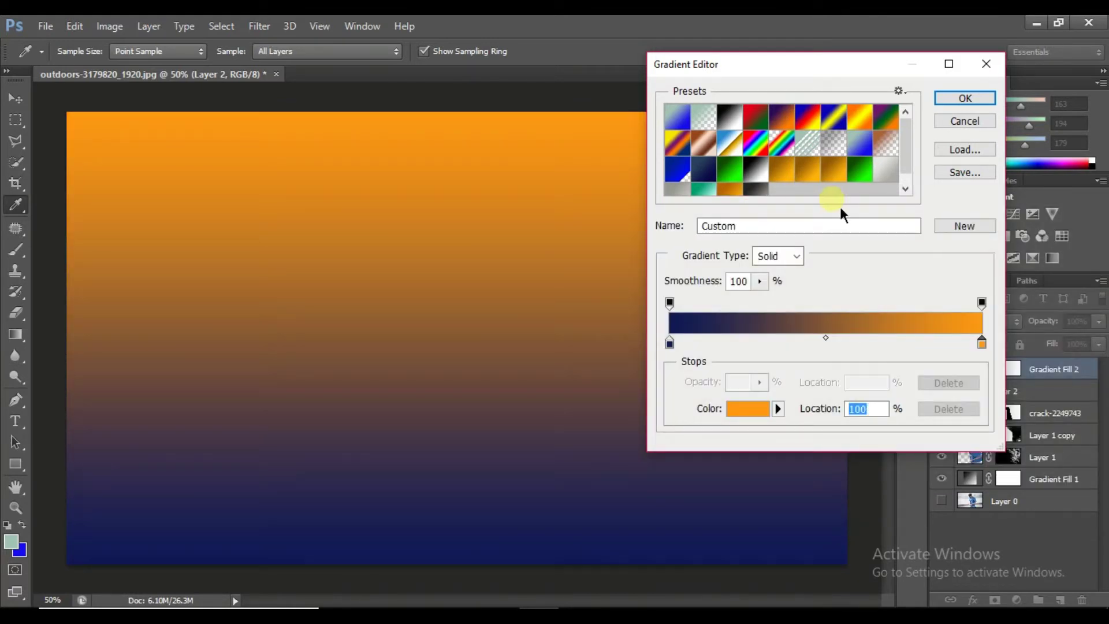
{"action": "left_click", "coordinate": [964, 100]}
{"action": "left_click", "coordinate": [803, 234]}
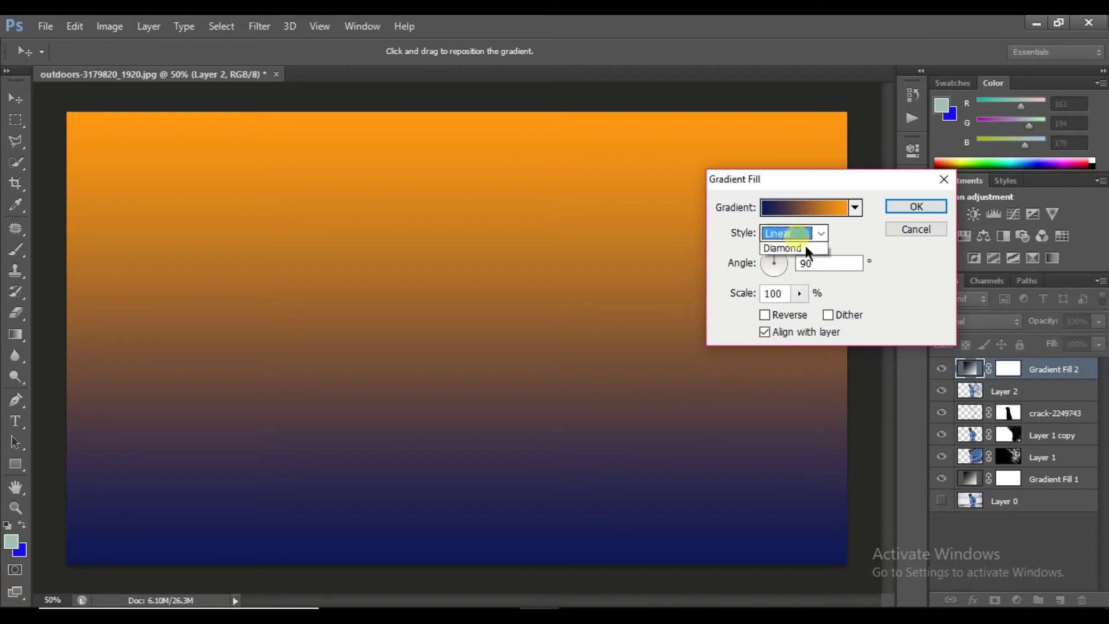
{"action": "left_click", "coordinate": [796, 275]}
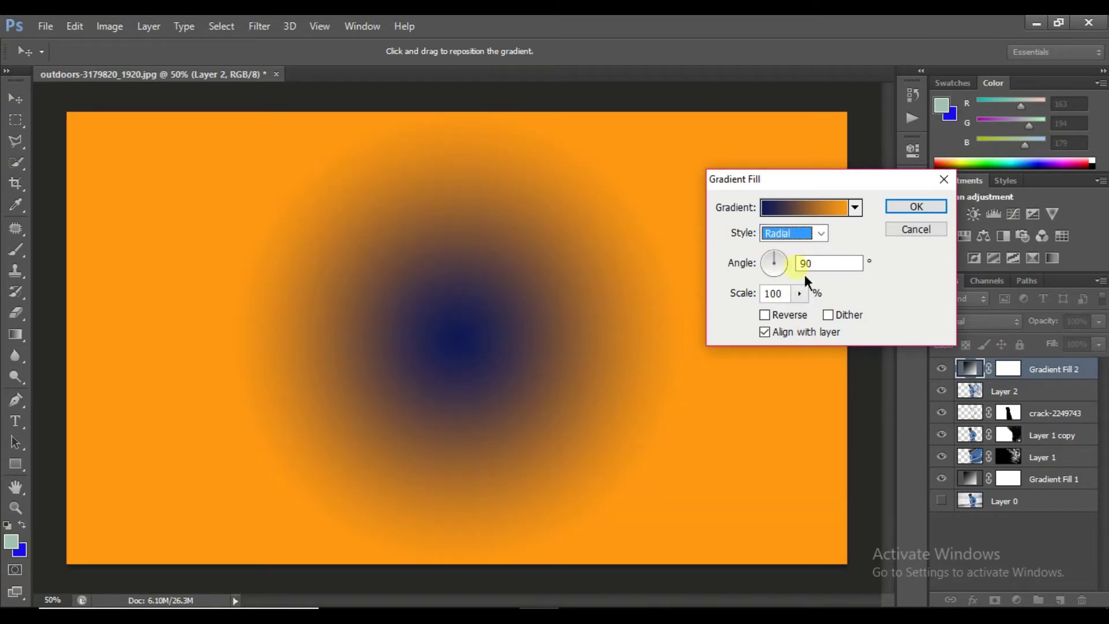
{"action": "left_click", "coordinate": [765, 317]}
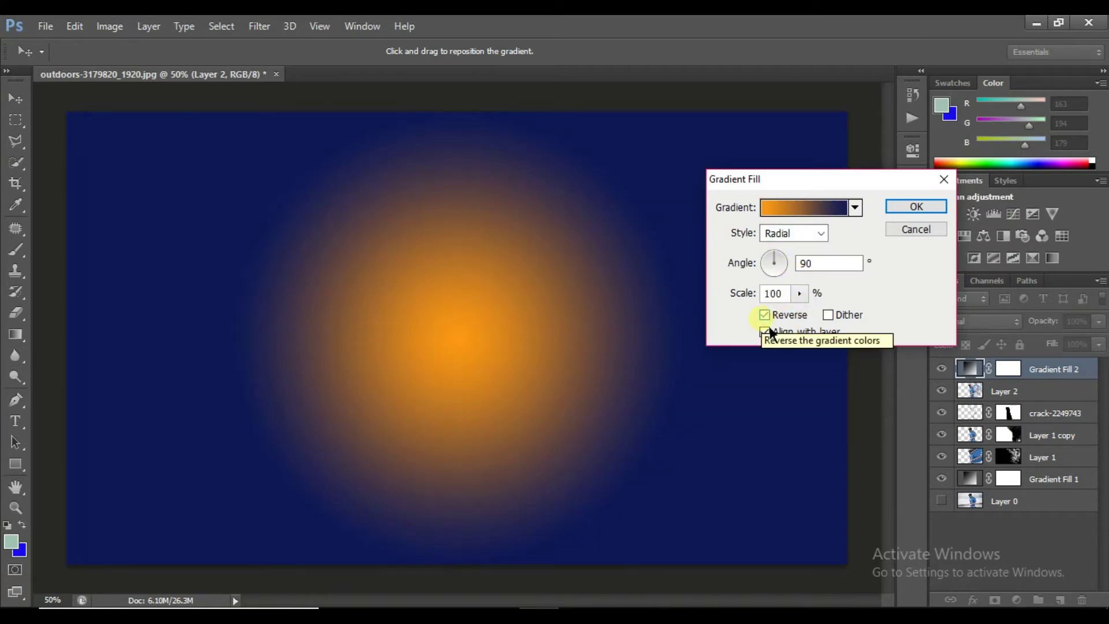
{"action": "left_click_drag", "start_coordinate": [817, 327], "coordinate": [821, 321]}
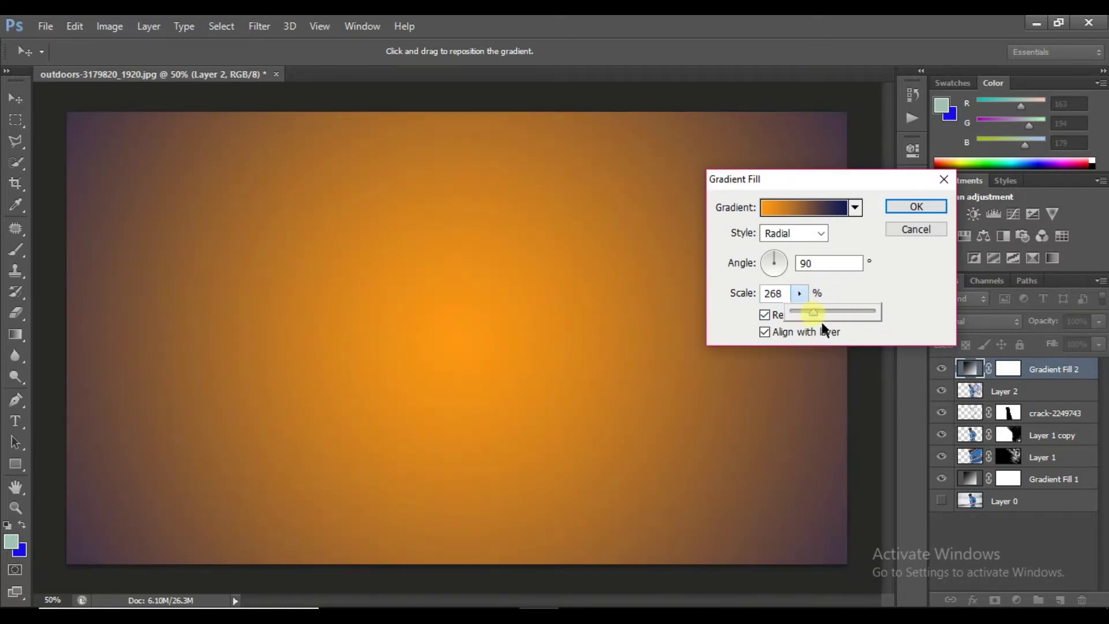
{"action": "left_click", "coordinate": [914, 215]}
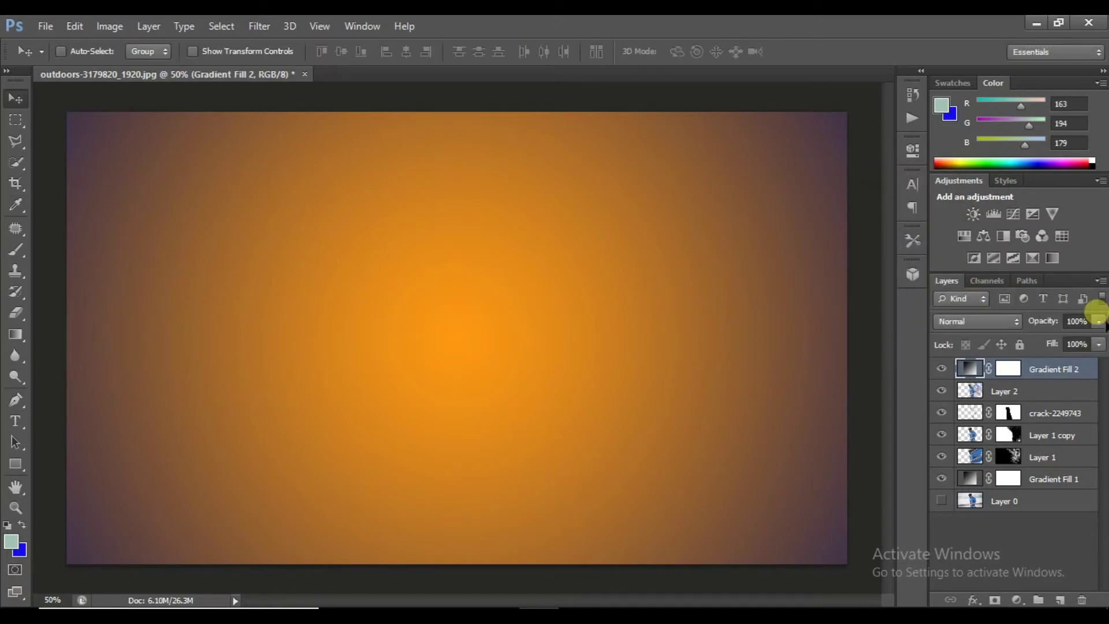
{"action": "key", "text": "ctrl+z"}
{"action": "left_click", "coordinate": [1016, 600]}
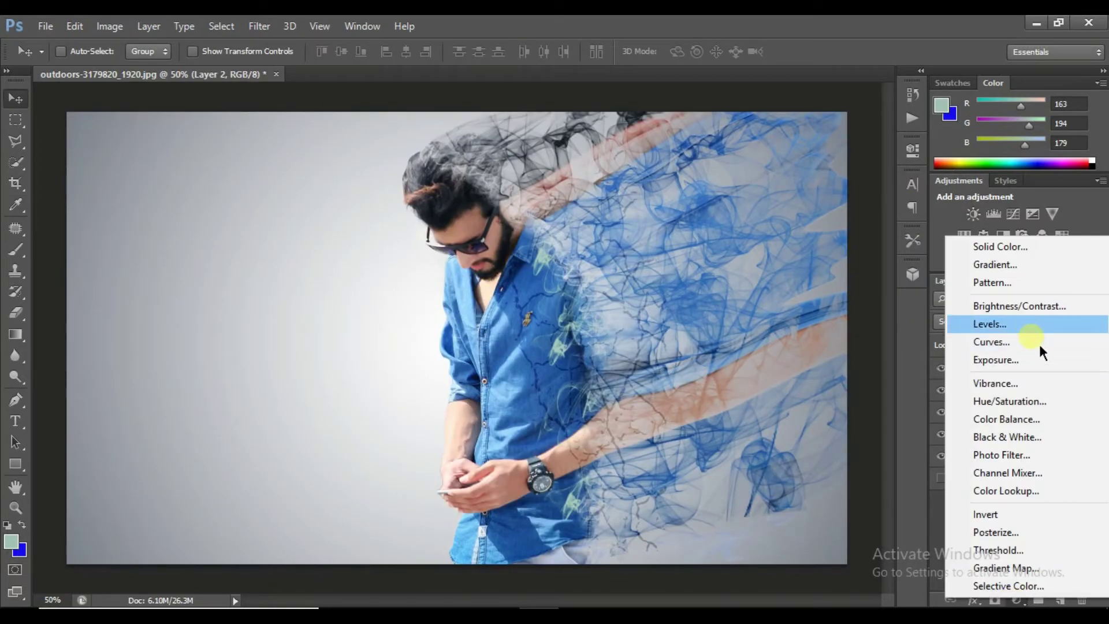
- Add a new gradient fill layer using the Violet, Orange gradient preset
{"action": "left_click", "coordinate": [1034, 264]}
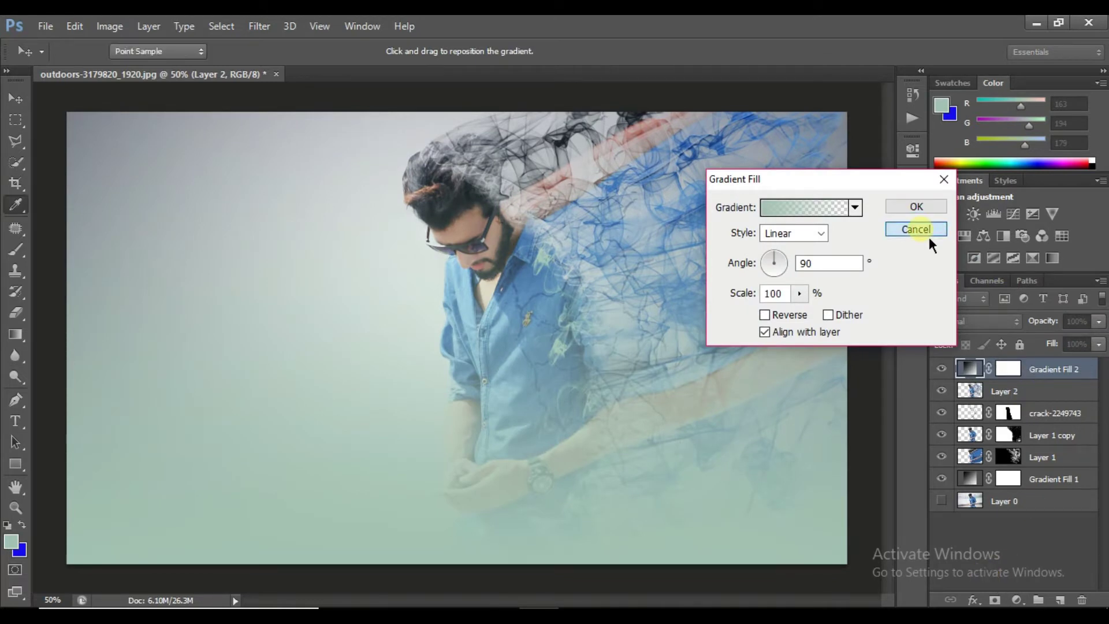
{"action": "left_click", "coordinate": [924, 231]}
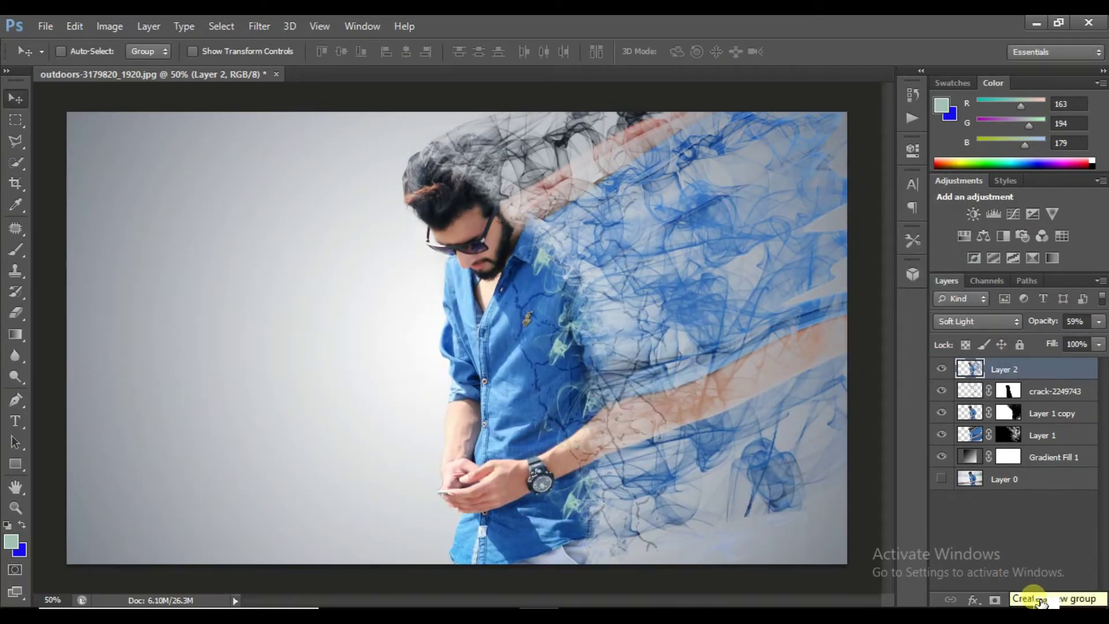
{"action": "left_click", "coordinate": [1016, 599]}
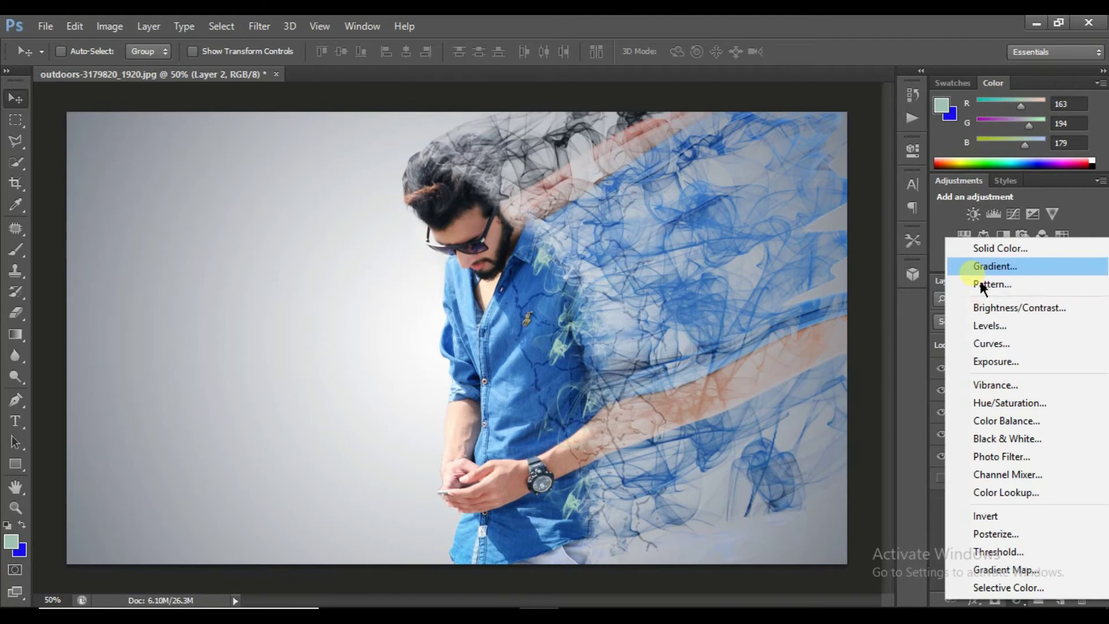
{"action": "left_click", "coordinate": [975, 269]}
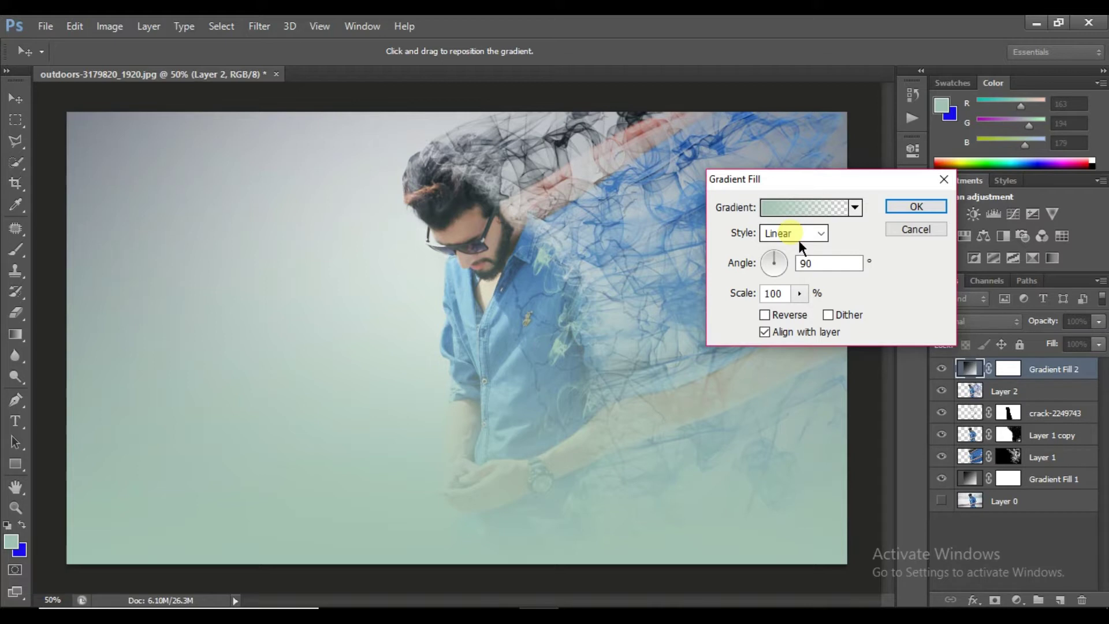
{"action": "left_click", "coordinate": [799, 241]}
{"action": "left_click", "coordinate": [805, 208]}
{"action": "left_click", "coordinate": [781, 117]}
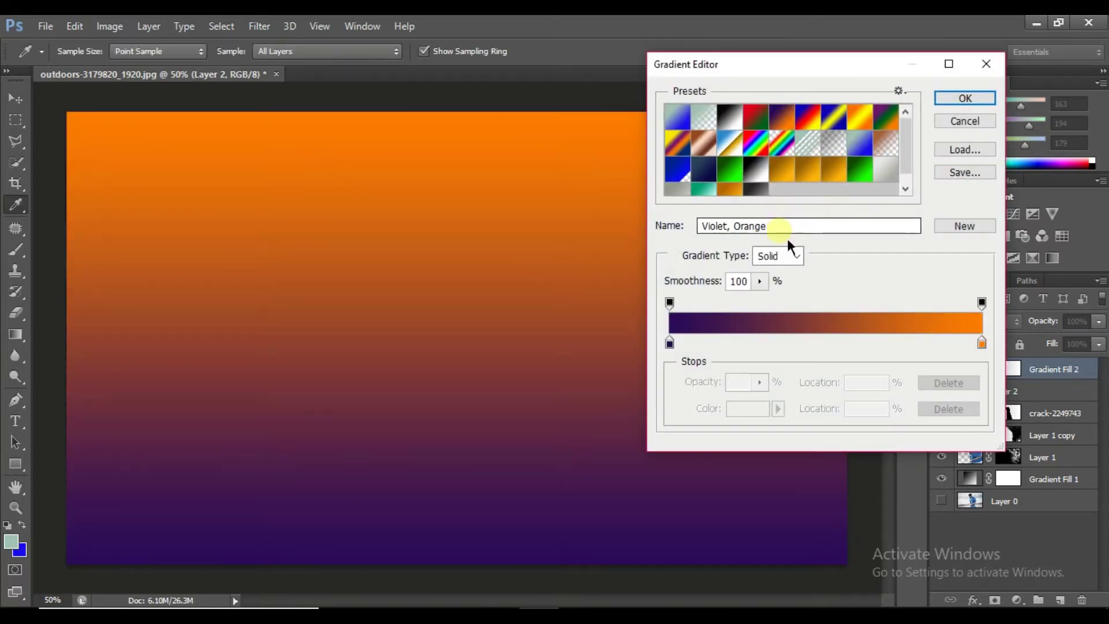
- Change the gradient's left colour stop to a mid blue
{"action": "left_click", "coordinate": [670, 344]}
{"action": "left_click", "coordinate": [747, 408]}
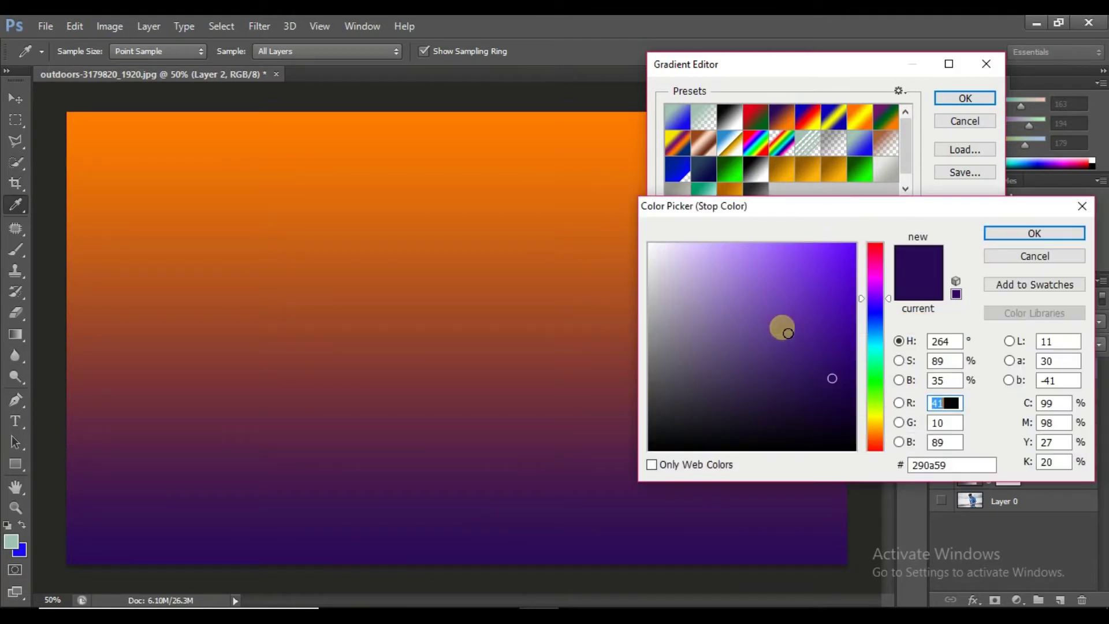
{"action": "left_click", "coordinate": [828, 341]}
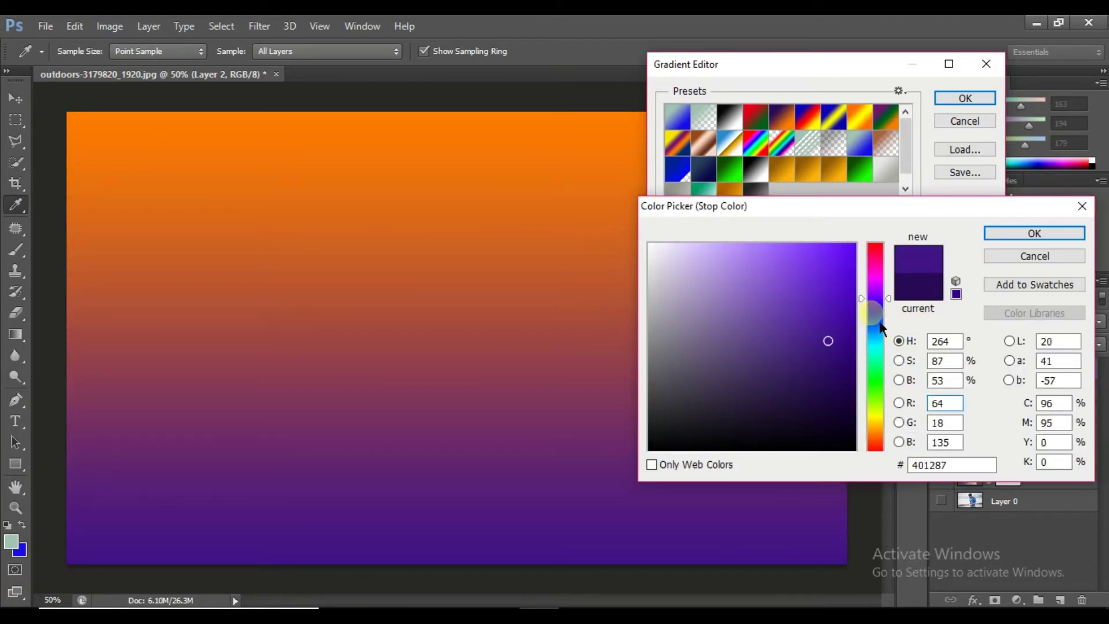
{"action": "left_click_drag", "start_coordinate": [882, 328], "coordinate": [882, 337]}
{"action": "left_click", "coordinate": [832, 339]}
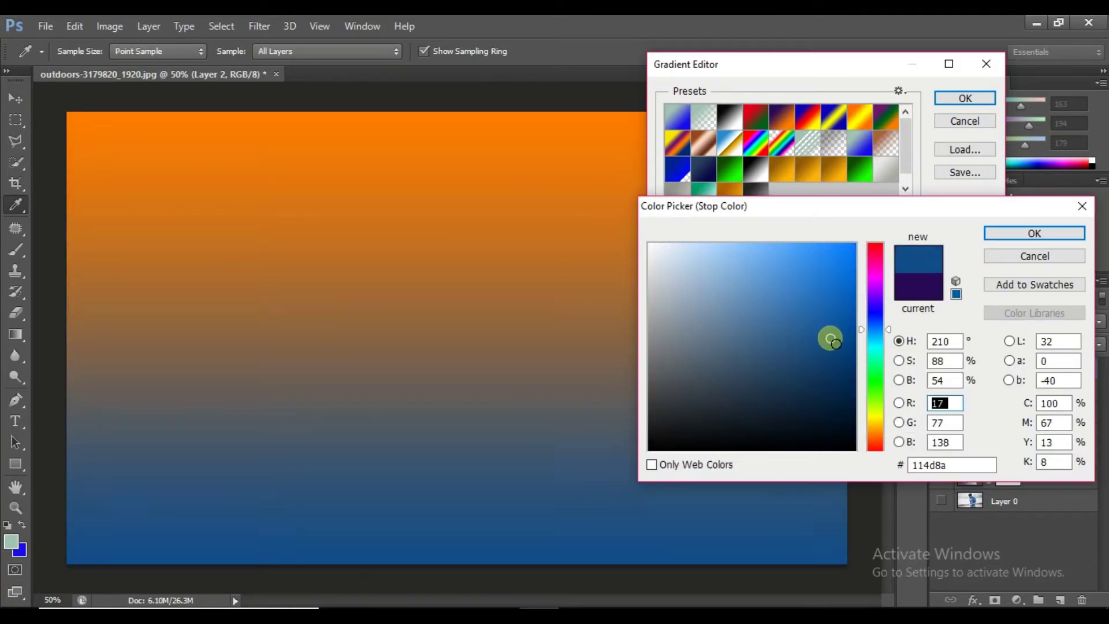
{"action": "left_click", "coordinate": [1022, 234]}
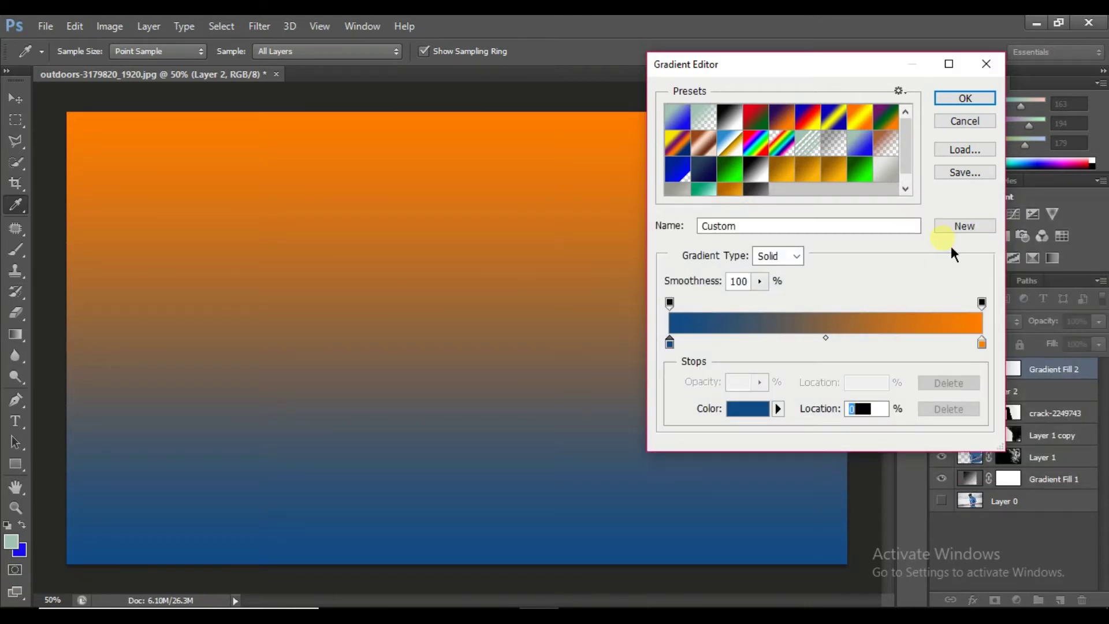
- Lighten the right colour stop to pale orange f9b473 and accept the gradient
{"action": "left_click", "coordinate": [982, 343]}
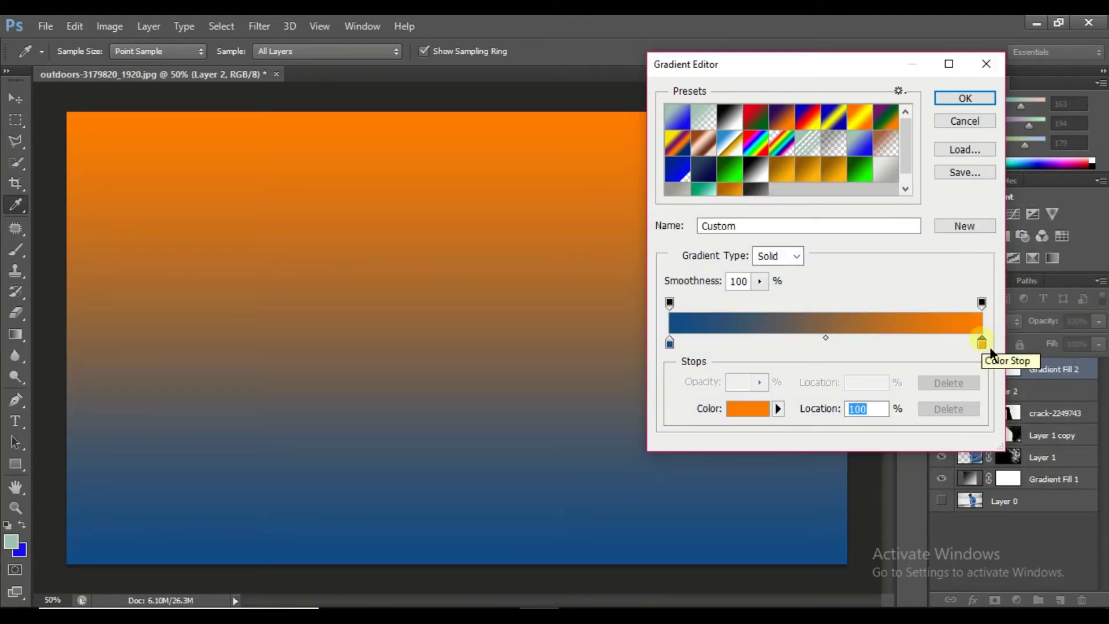
{"action": "left_click", "coordinate": [756, 404]}
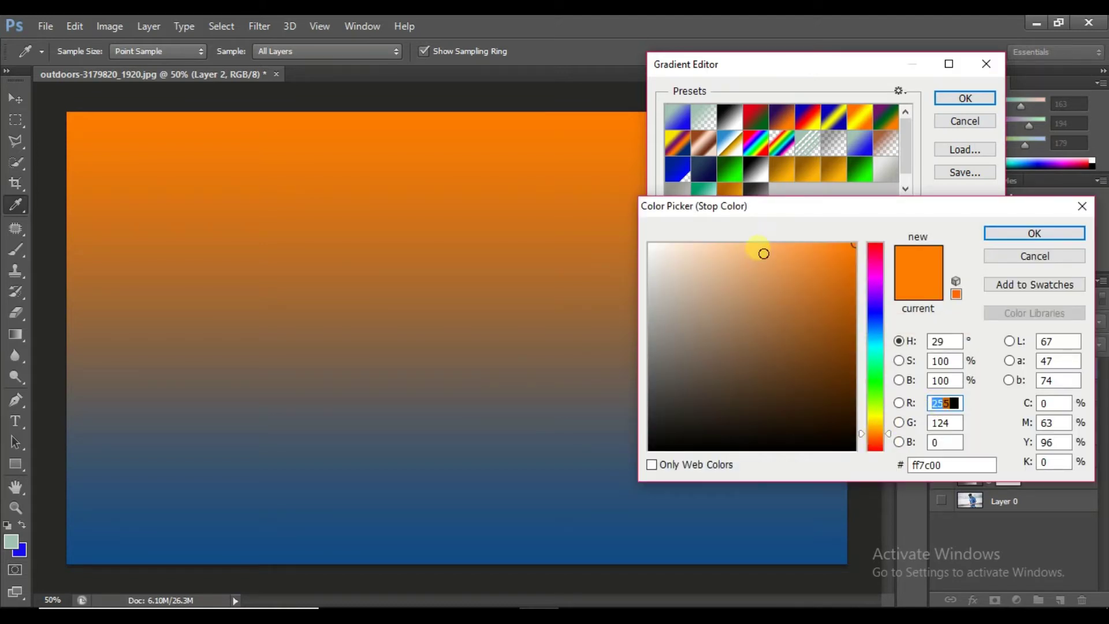
{"action": "left_click_drag", "start_coordinate": [763, 254], "coordinate": [759, 248]}
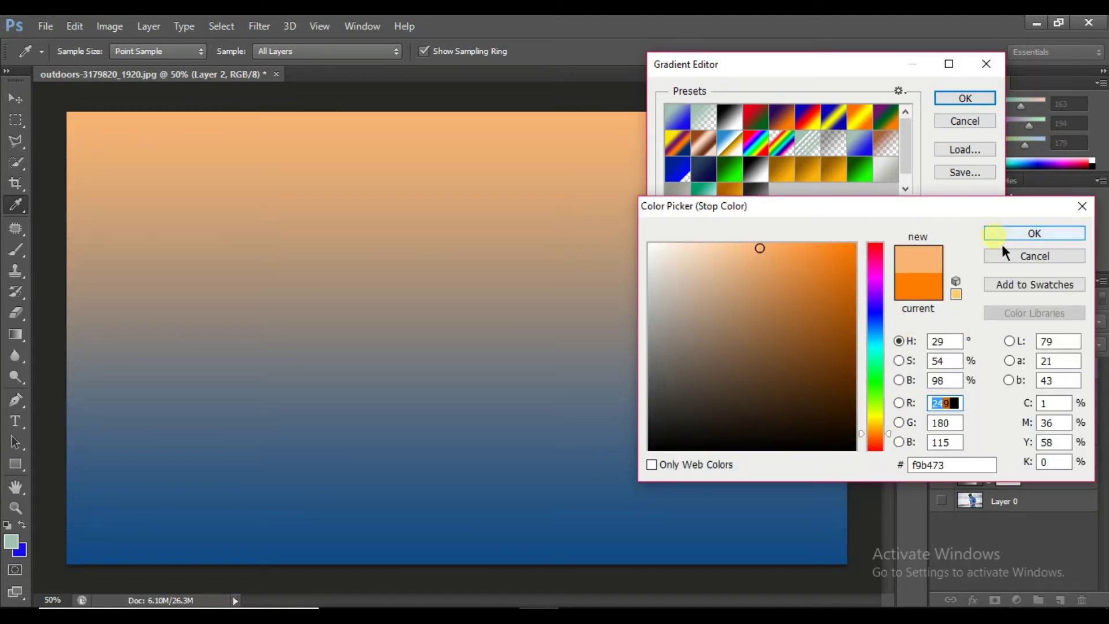
{"action": "left_click", "coordinate": [995, 233]}
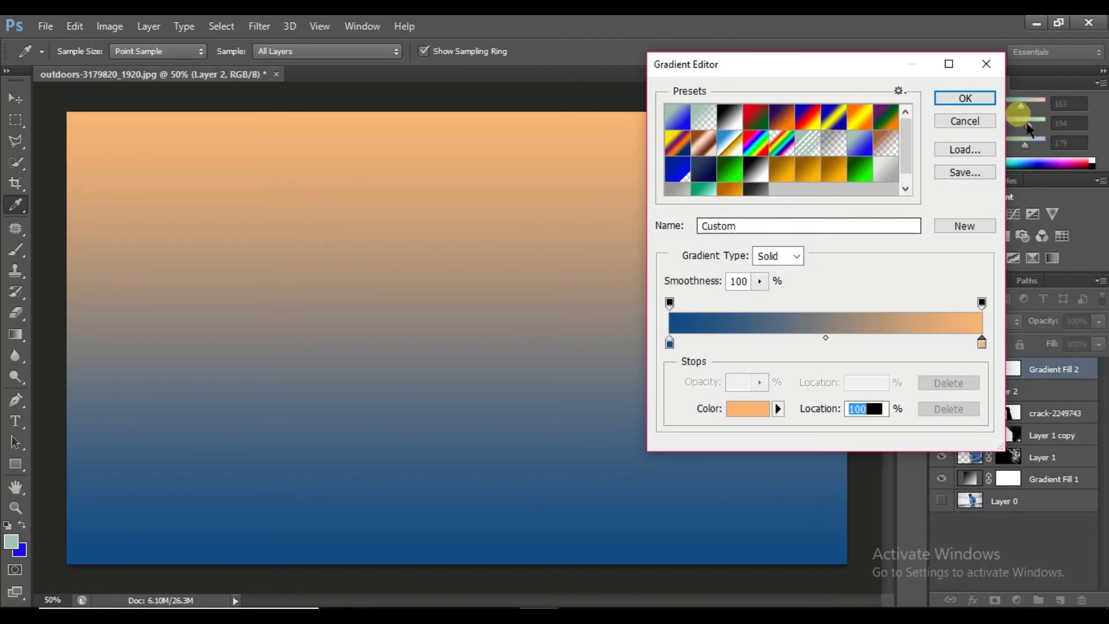
{"action": "left_click", "coordinate": [965, 98]}
- Make the gradient fill Radial, reversed, at 436% scale
{"action": "left_click", "coordinate": [809, 232]}
{"action": "left_click", "coordinate": [803, 266]}
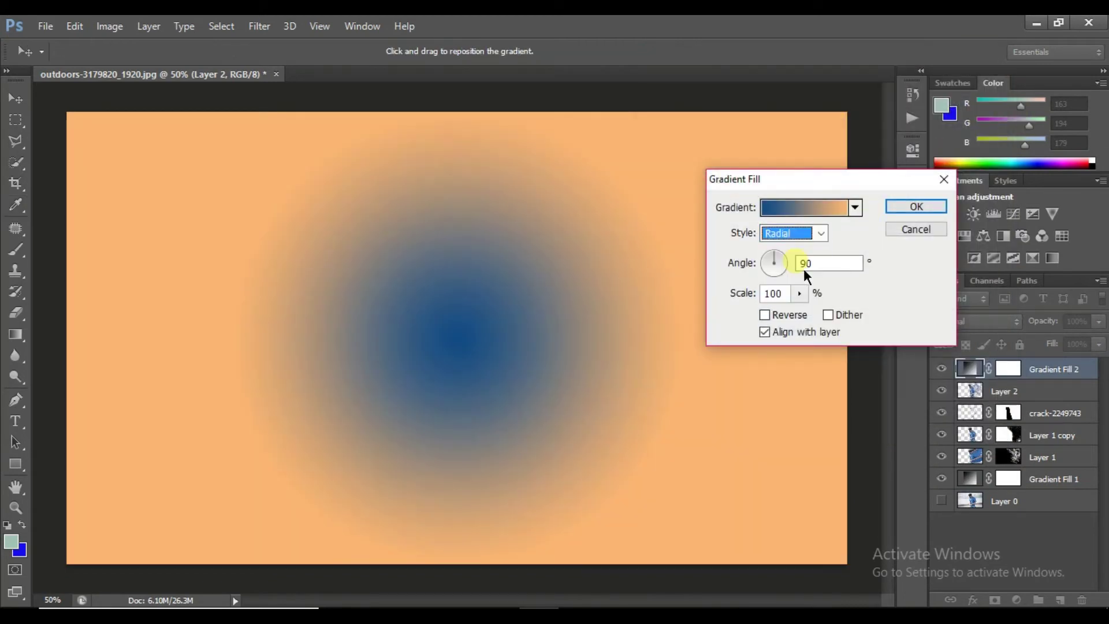
{"action": "left_click", "coordinate": [765, 315]}
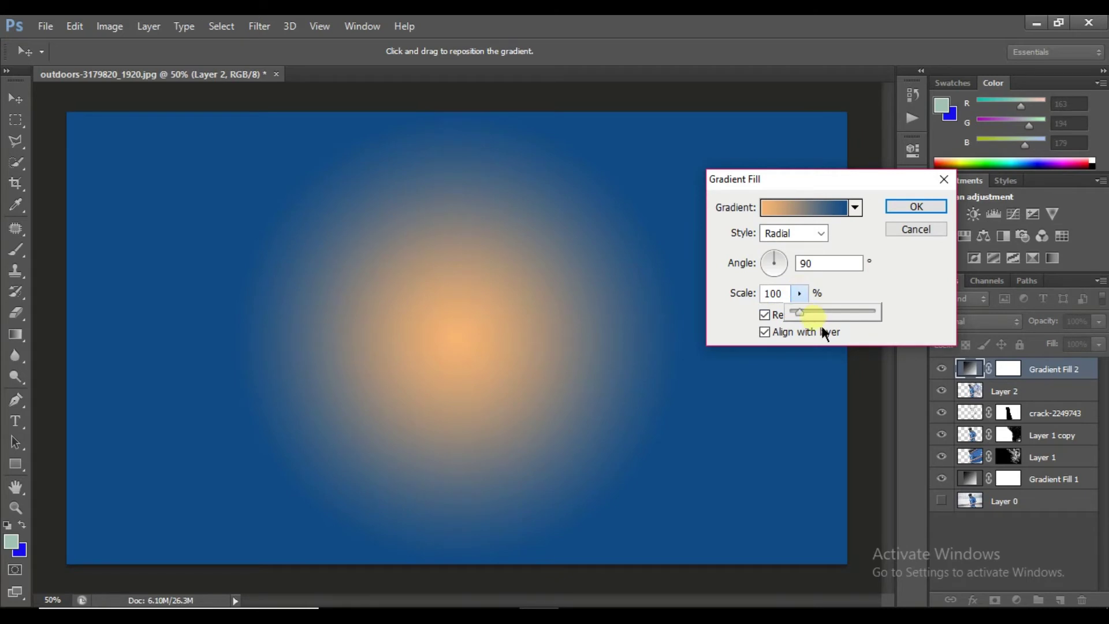
{"action": "left_click_drag", "start_coordinate": [823, 329], "coordinate": [831, 321]}
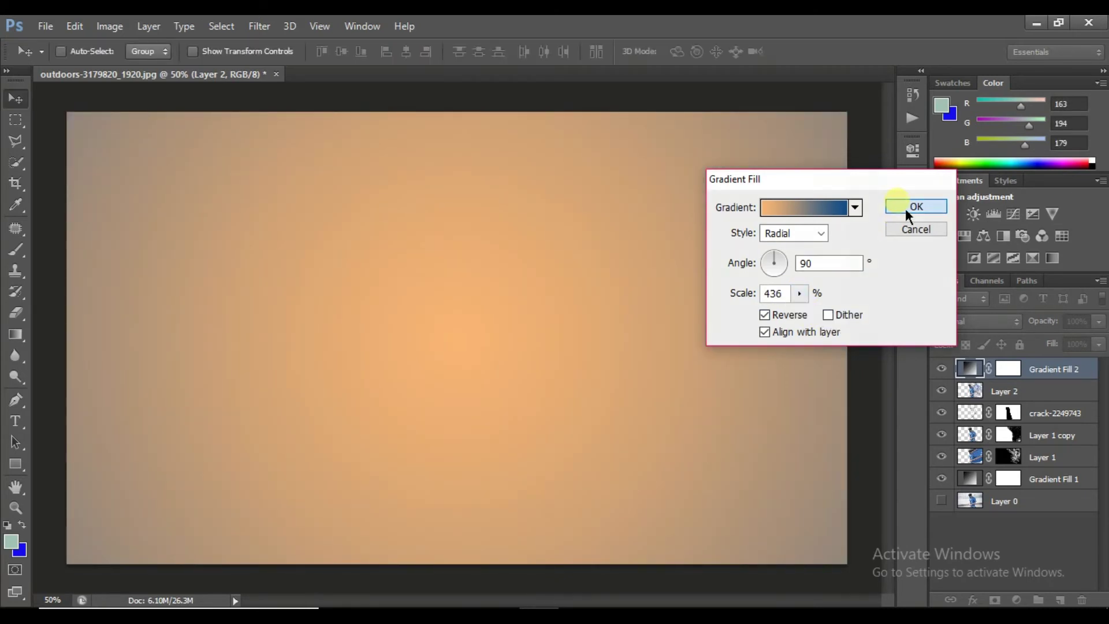
{"action": "left_click", "coordinate": [905, 208]}
- Set Gradient Fill 2's blend mode to Soft Light for a warm peach glow
{"action": "left_click_drag", "start_coordinate": [1008, 364], "coordinate": [1014, 378]}
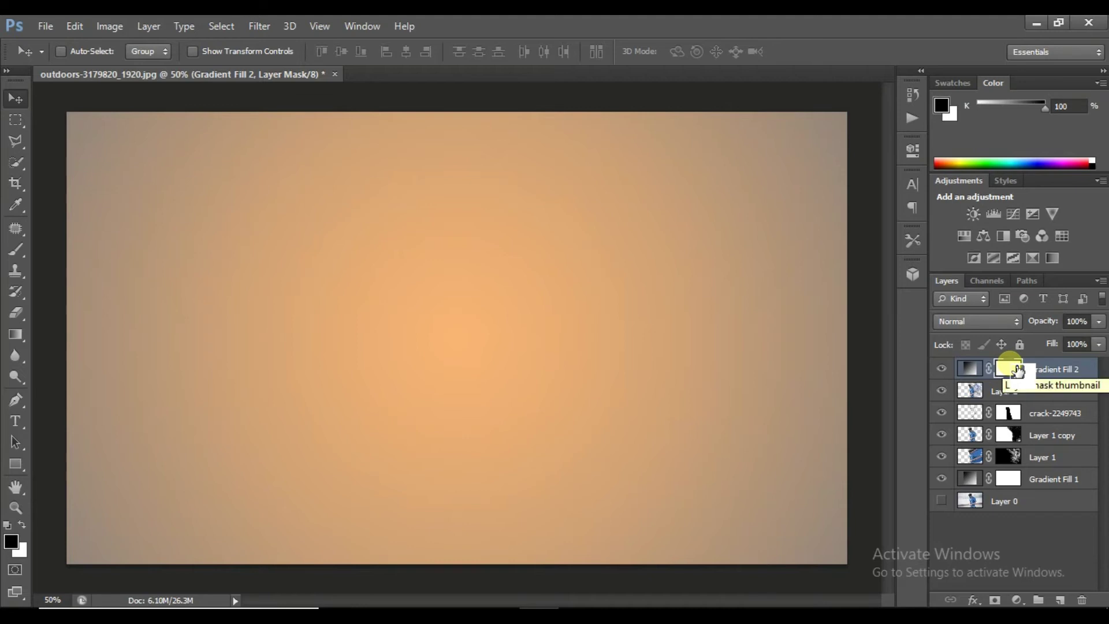
{"action": "left_click", "coordinate": [1006, 328]}
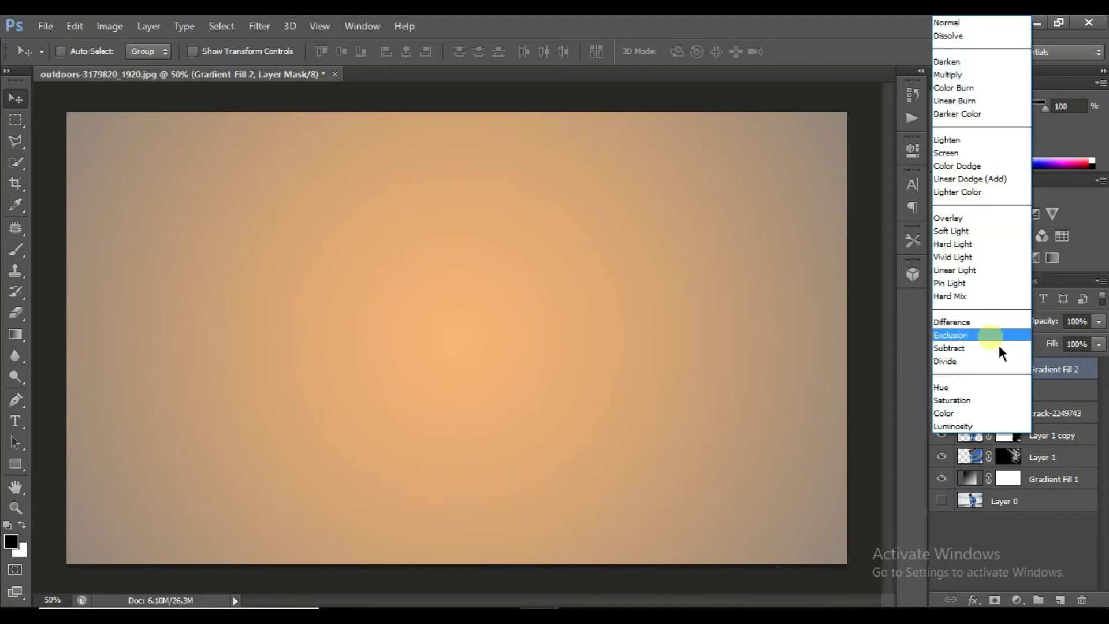
{"action": "left_click", "coordinate": [970, 238]}
{"action": "left_click_drag", "start_coordinate": [970, 243], "coordinate": [864, 404]}
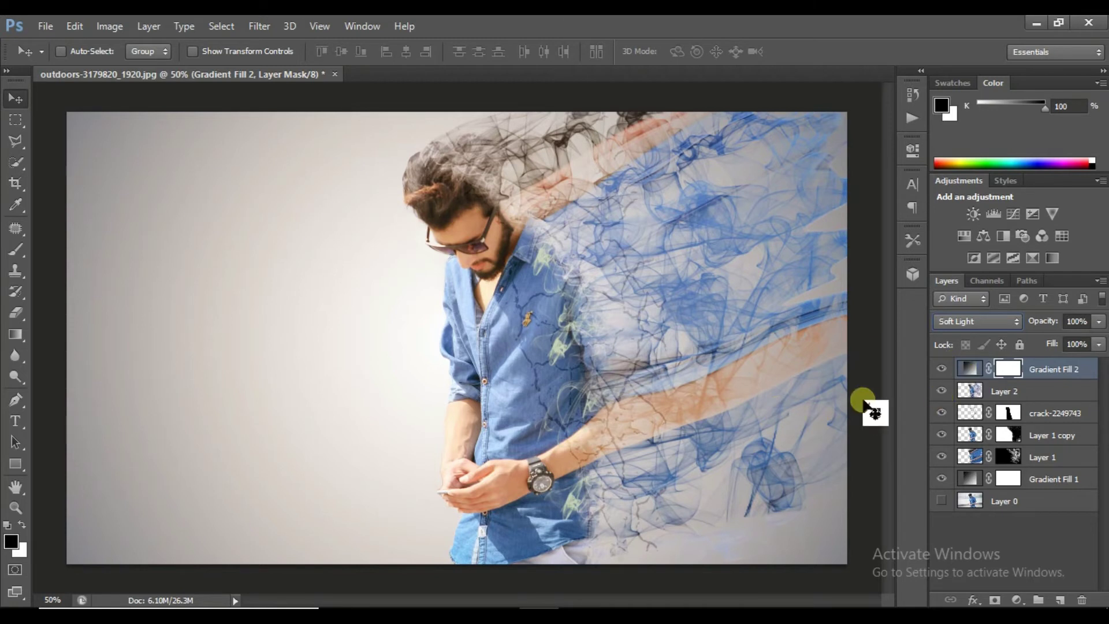
{"action": "left_click_drag", "start_coordinate": [865, 404], "coordinate": [1022, 601]}
- Add a Brightness/Contrast adjustment with brightness -16 and contrast 23
{"action": "left_click", "coordinate": [1022, 601]}
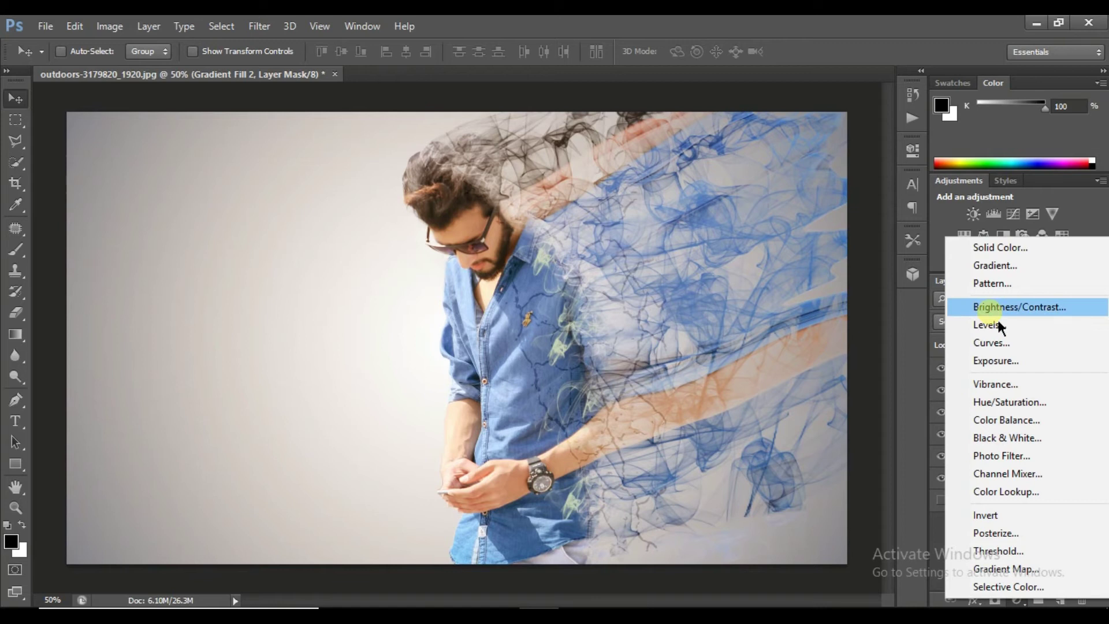
{"action": "left_click", "coordinate": [982, 308]}
{"action": "left_click_drag", "start_coordinate": [793, 263], "coordinate": [760, 230]}
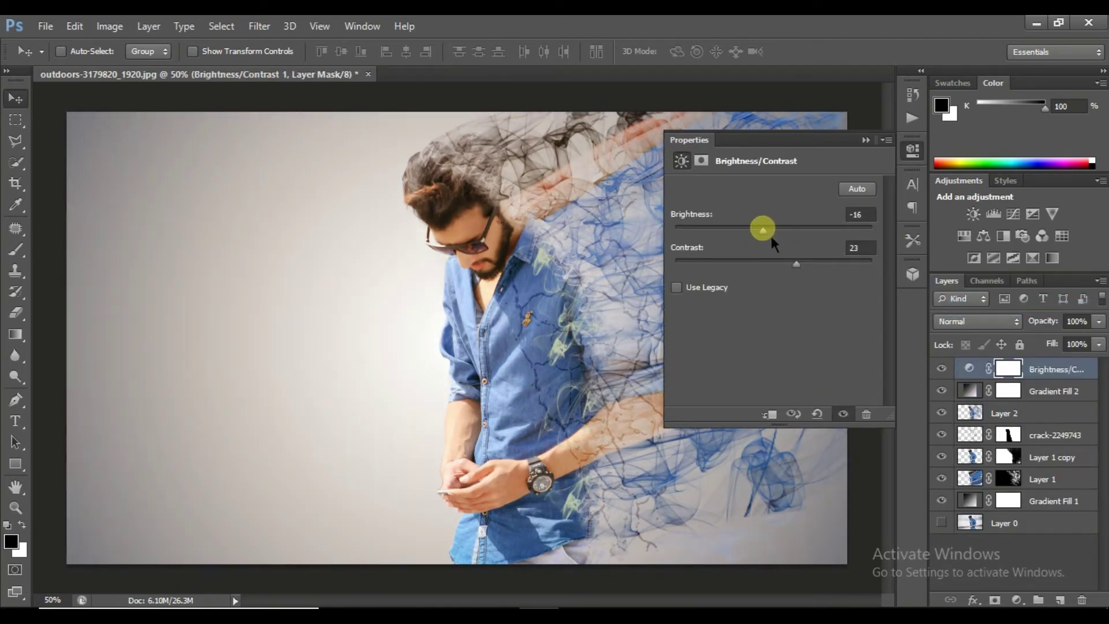
{"action": "left_click", "coordinate": [865, 139]}
- Add a Vibrance adjustment with vibrance +41 and saturation +10
{"action": "left_click_drag", "start_coordinate": [1008, 368], "coordinate": [1075, 504]}
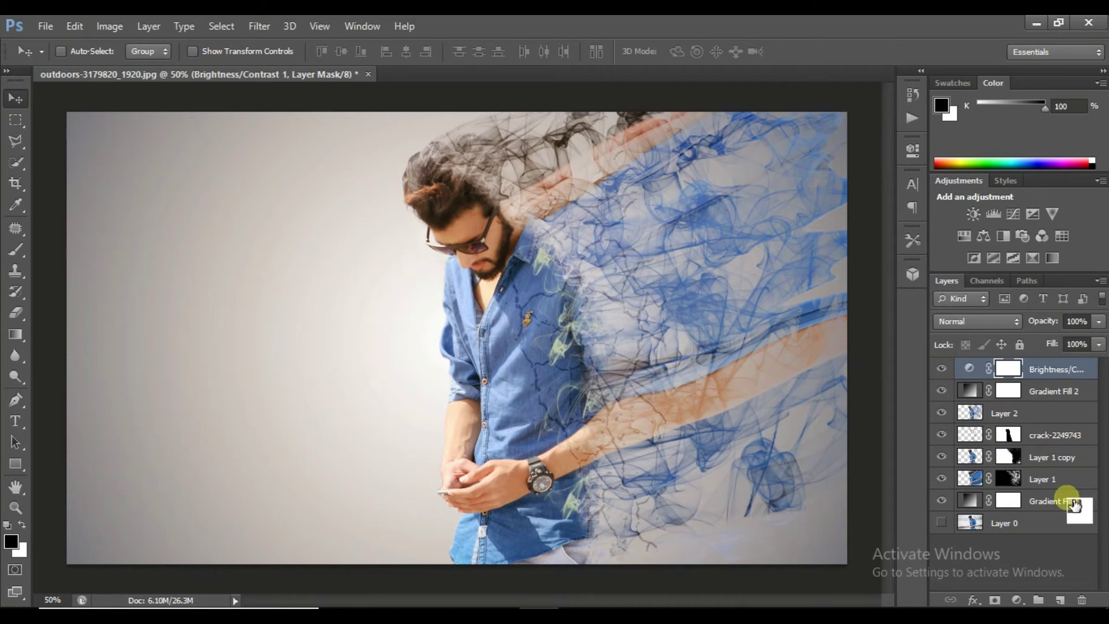
{"action": "left_click", "coordinate": [1016, 601]}
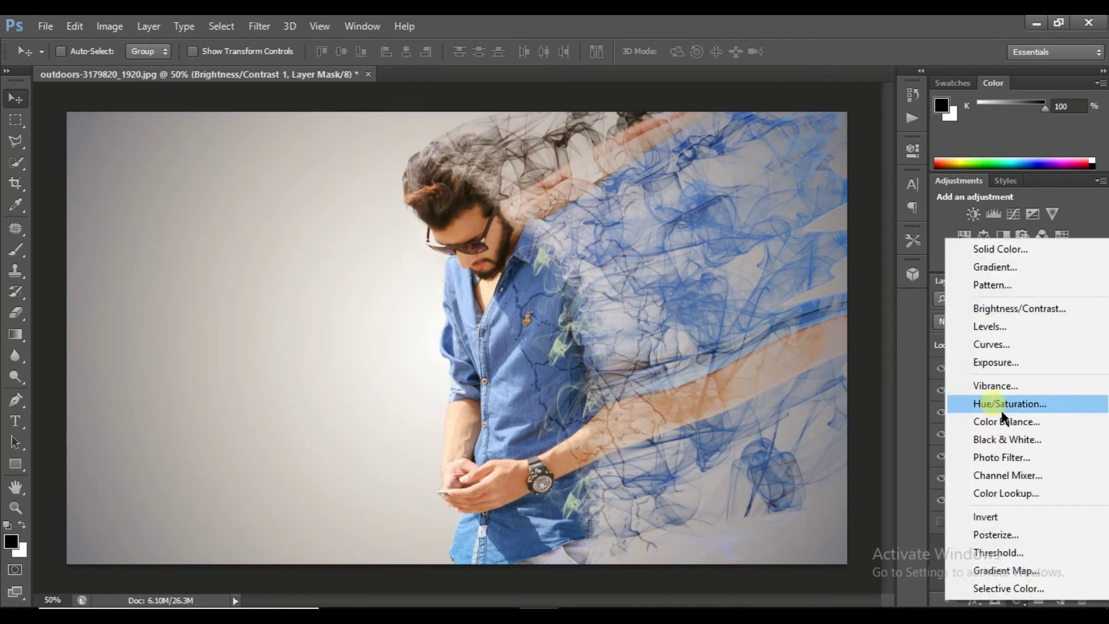
{"action": "left_click", "coordinate": [996, 386]}
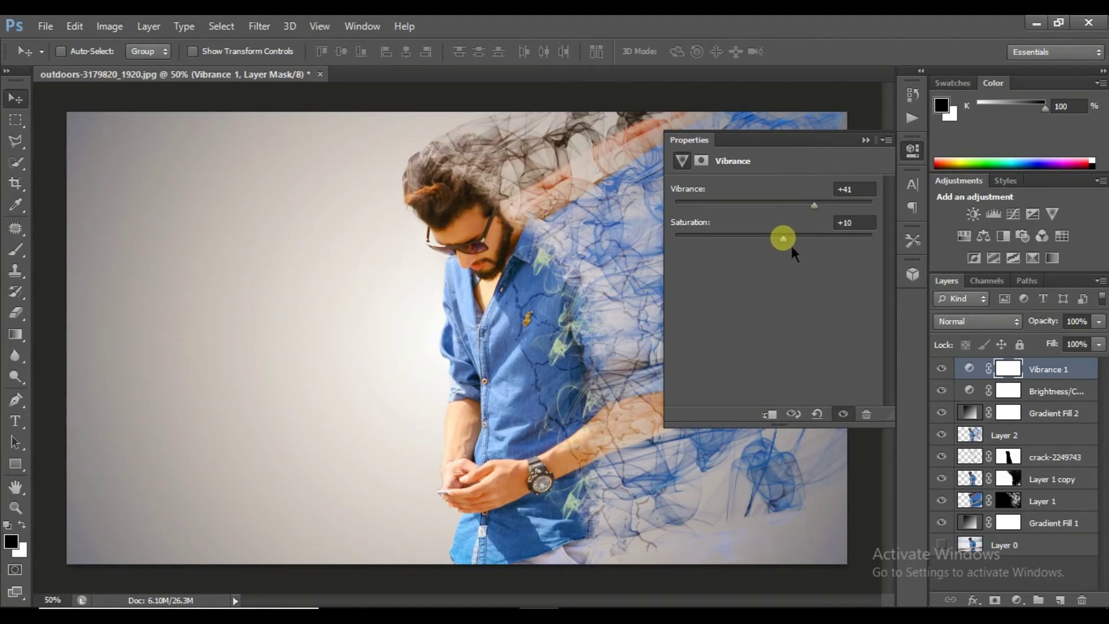
{"action": "left_click", "coordinate": [865, 140]}
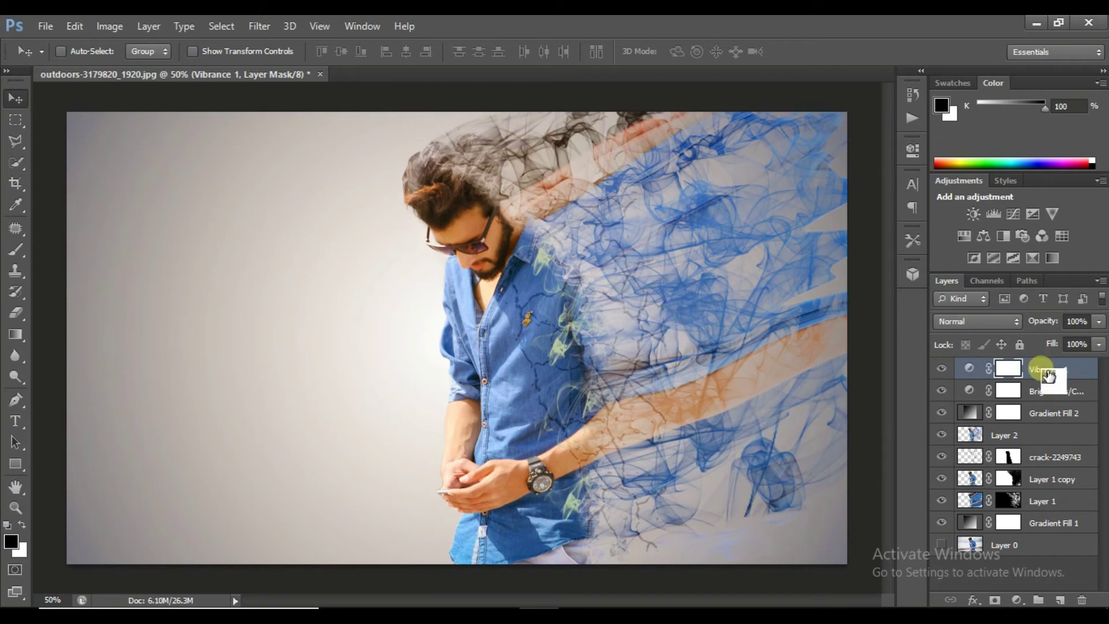
- Paint on the crack-2249743 layer's mask to refine where the cracks show on the man
{"action": "left_click", "coordinate": [1060, 459]}
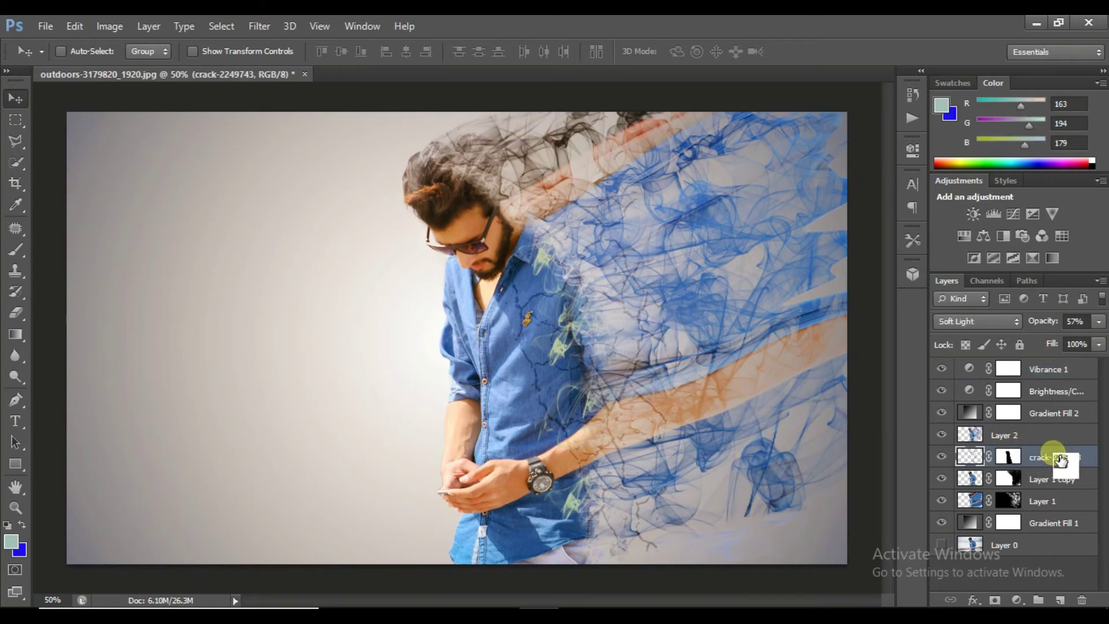
{"action": "left_click", "coordinate": [16, 251]}
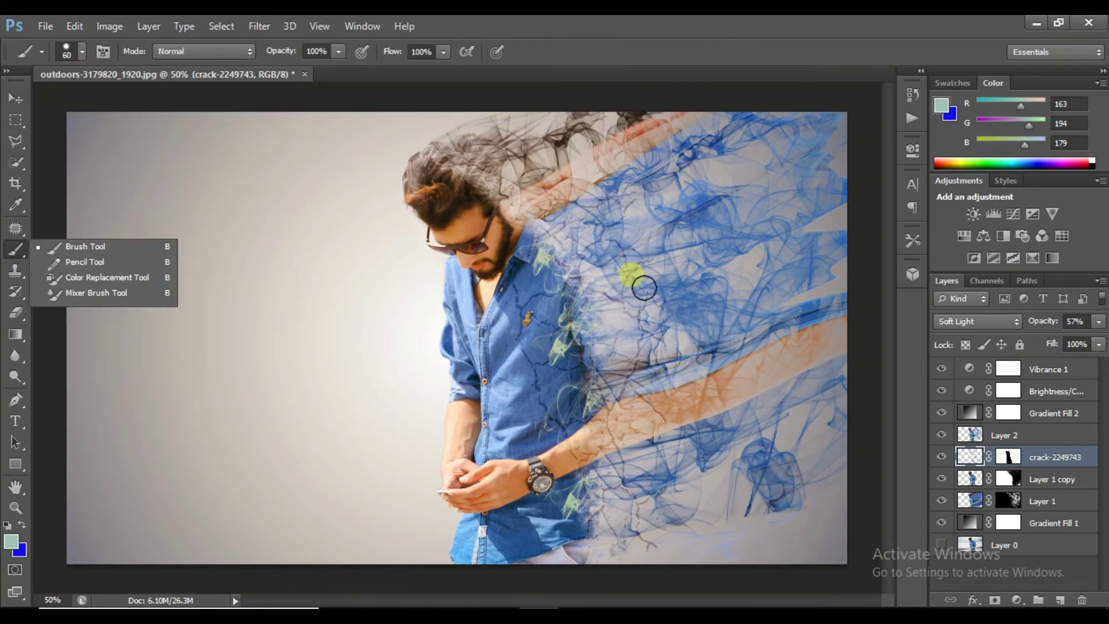
{"action": "left_click", "coordinate": [10, 542]}
{"action": "left_click_drag", "start_coordinate": [665, 263], "coordinate": [648, 243]}
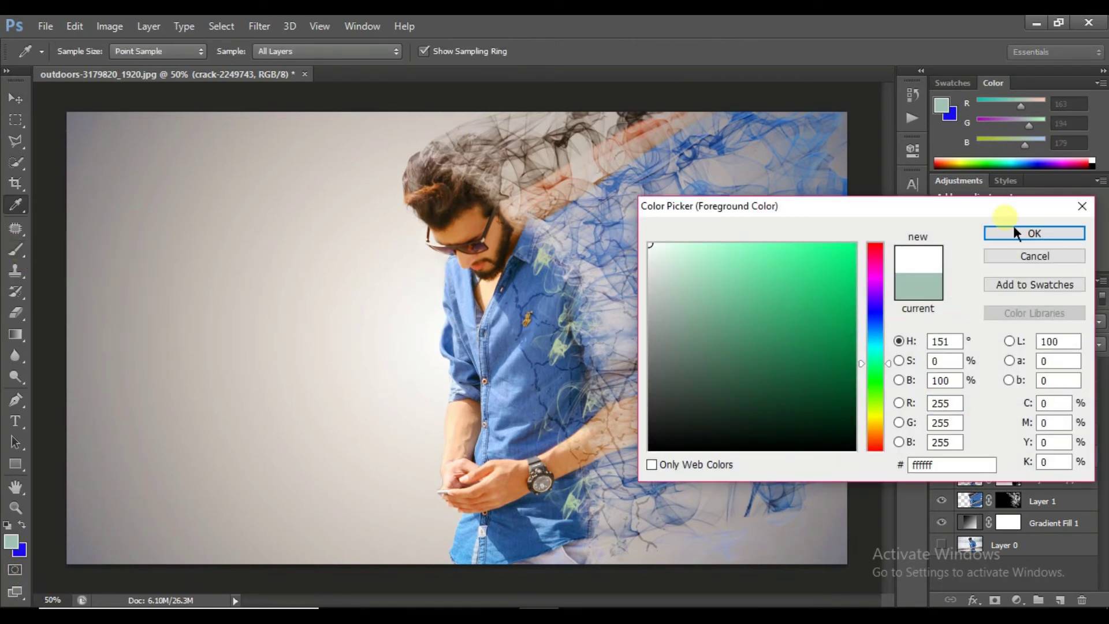
{"action": "left_click", "coordinate": [1004, 236]}
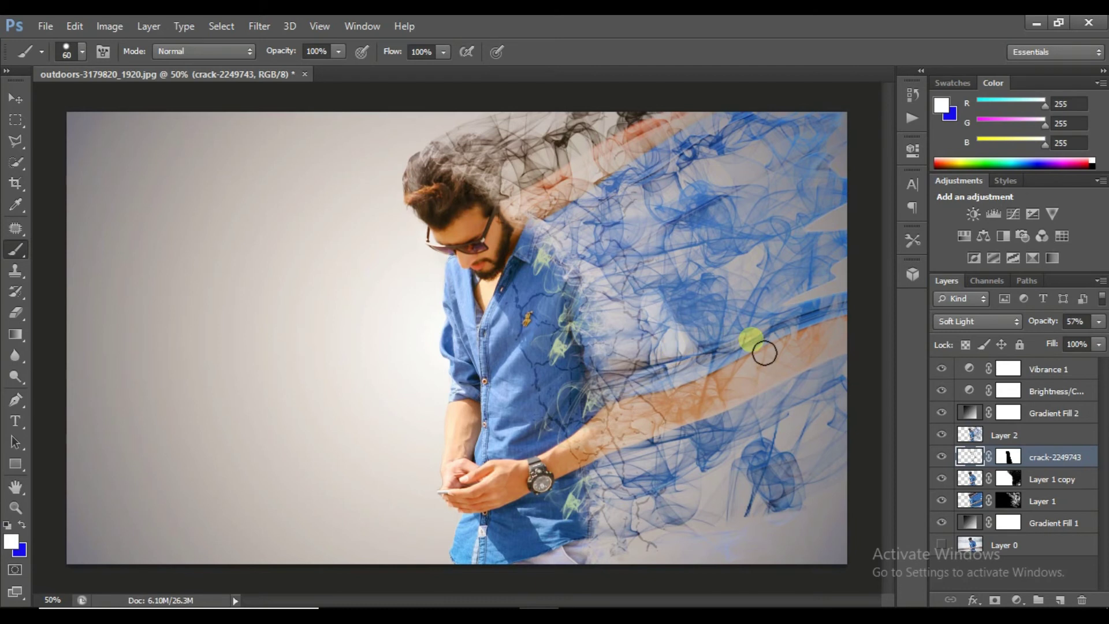
{"action": "left_click", "coordinate": [1007, 456]}
{"action": "key", "text": "d"}
{"action": "mouse_move", "coordinate": [669, 302]}
{"action": "left_mouse_down"}
{"action": "mouse_move", "coordinate": [640, 483]}
{"action": "mouse_move", "coordinate": [614, 354]}
{"action": "mouse_move", "coordinate": [659, 518]}
{"action": "mouse_move", "coordinate": [646, 567]}
{"action": "mouse_move", "coordinate": [626, 505]}
{"action": "mouse_move", "coordinate": [626, 532]}
{"action": "mouse_move", "coordinate": [626, 354]}
{"action": "mouse_move", "coordinate": [663, 179]}
{"action": "mouse_move", "coordinate": [564, 181]}
{"action": "mouse_move", "coordinate": [629, 250]}
{"action": "mouse_move", "coordinate": [626, 314]}
{"action": "mouse_move", "coordinate": [666, 440]}
{"action": "mouse_move", "coordinate": [632, 465]}
{"action": "mouse_move", "coordinate": [632, 540]}
{"action": "mouse_move", "coordinate": [646, 492]}
{"action": "mouse_move", "coordinate": [567, 114]}
{"action": "mouse_move", "coordinate": [552, 179]}
{"action": "mouse_move", "coordinate": [514, 191]}
{"action": "mouse_move", "coordinate": [708, 294]}
{"action": "left_mouse_up"}
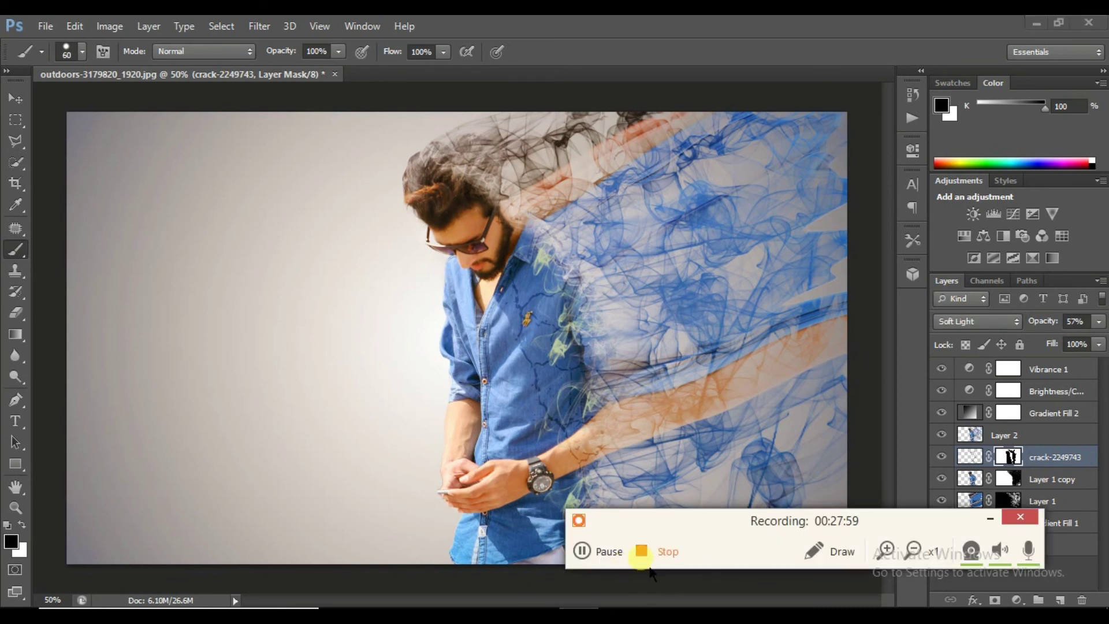
{"action": "left_click", "coordinate": [990, 519]}
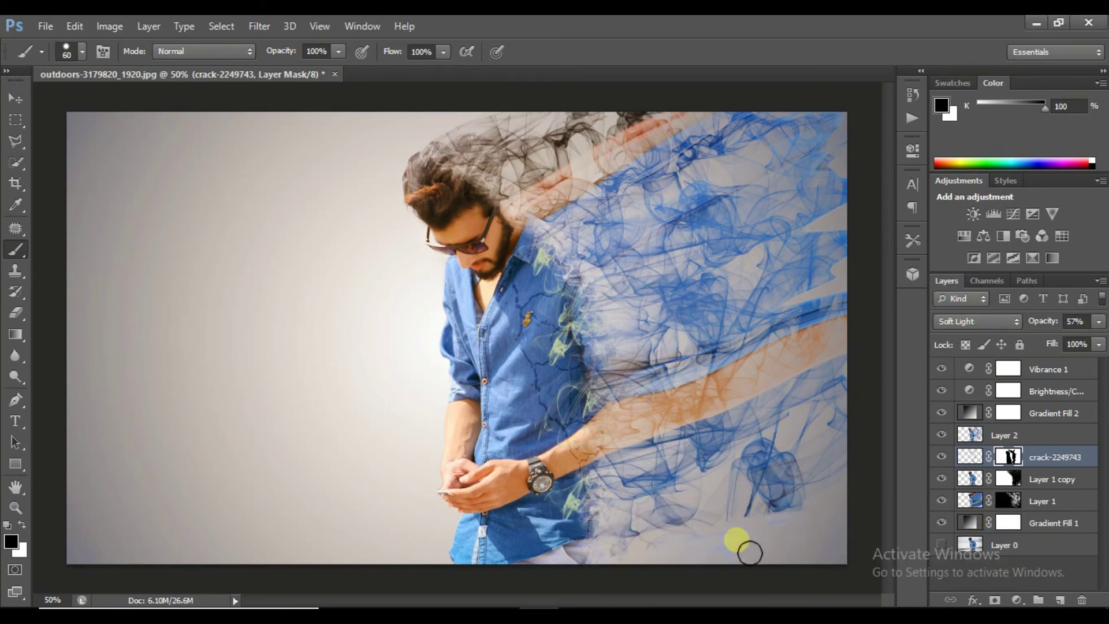
- Save a copy of the image with JPEG chosen as the format
{"action": "left_click", "coordinate": [45, 27]}
{"action": "left_click", "coordinate": [457, 276]}
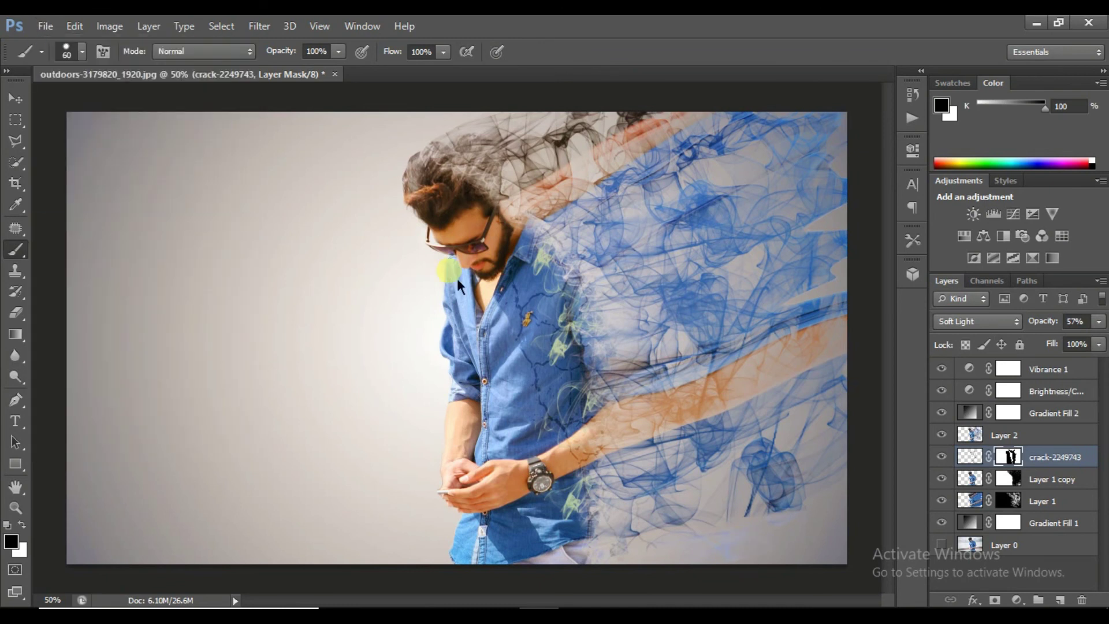
{"action": "left_click", "coordinate": [549, 405]}
{"action": "left_click", "coordinate": [552, 276]}
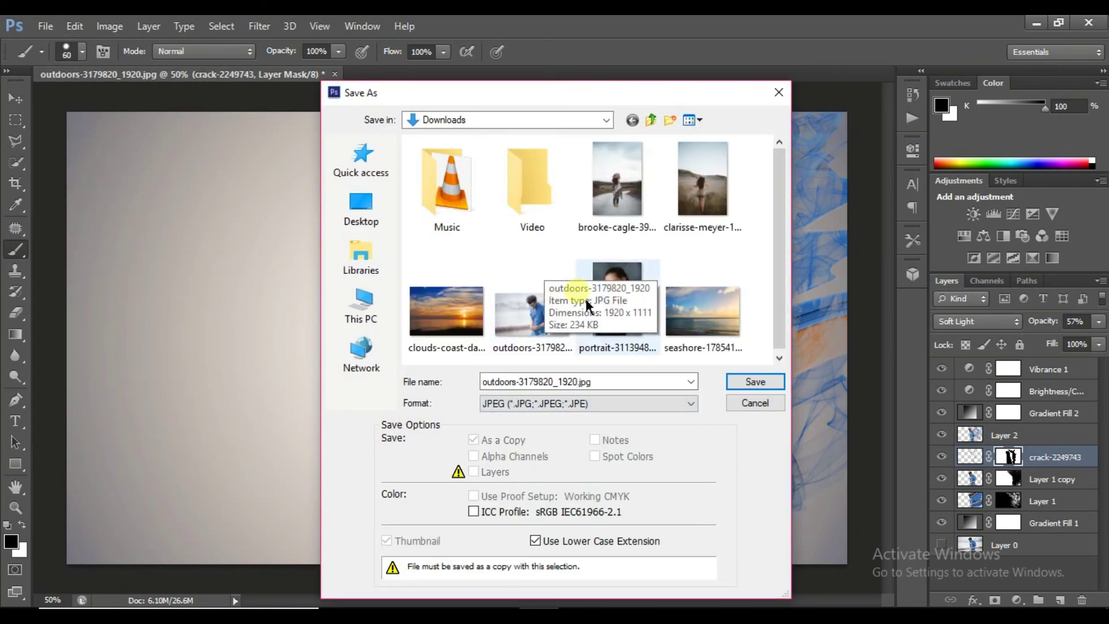
- Save the JPEG into Drive D's 'photoshop bgs' folder, naming it starting with 'smoke di'
{"action": "left_click", "coordinate": [651, 121]}
{"action": "double_click", "coordinate": [691, 350]}
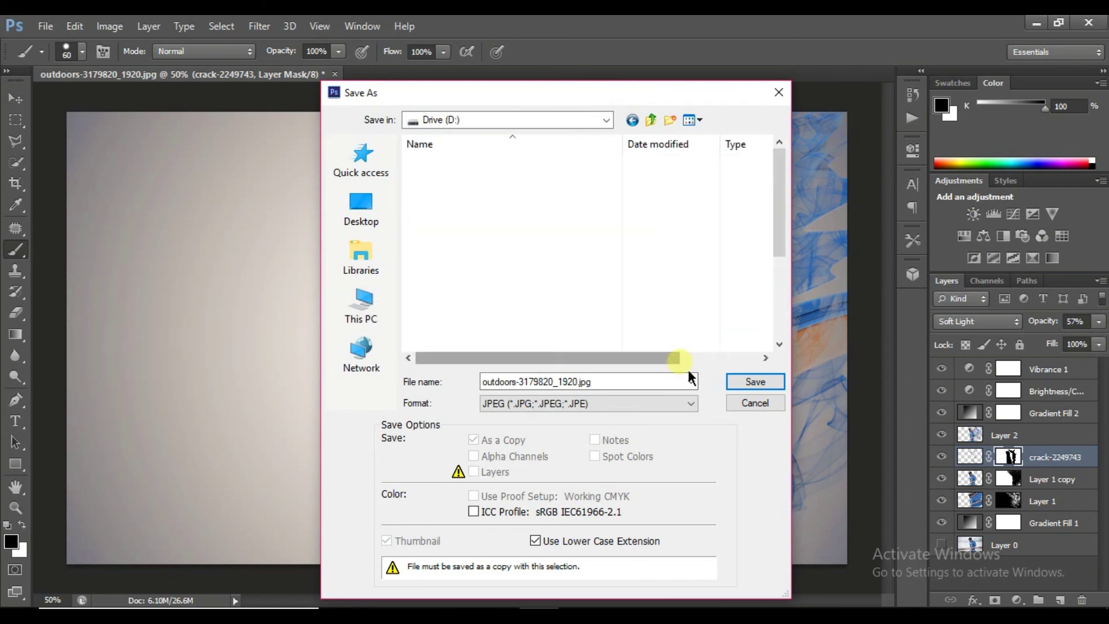
{"action": "double_click", "coordinate": [475, 337]}
{"action": "type", "text": "smoke di"}
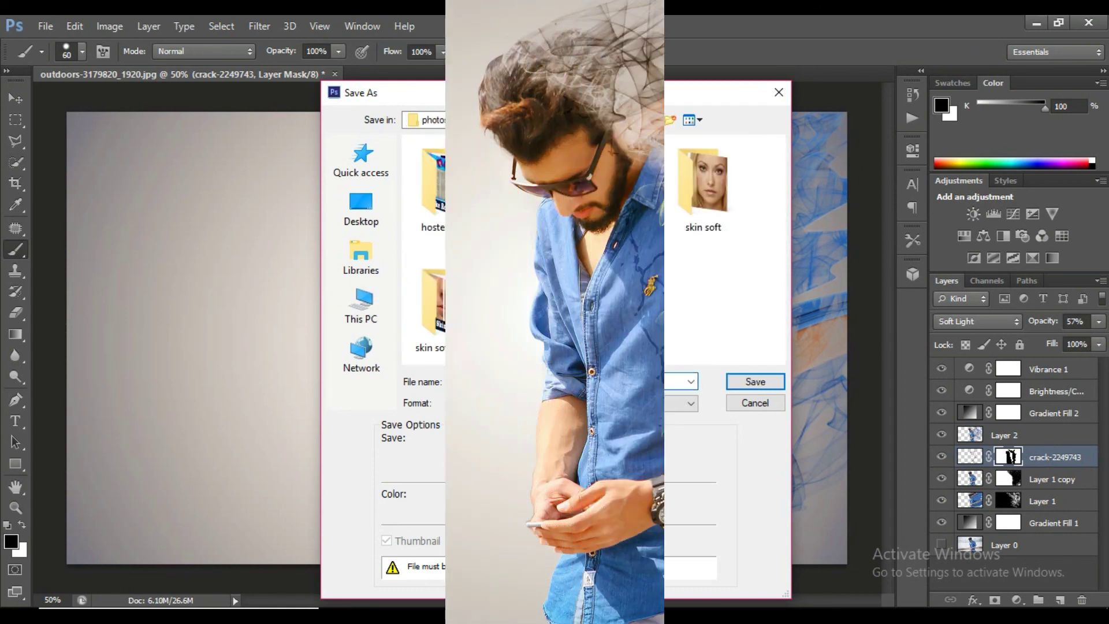